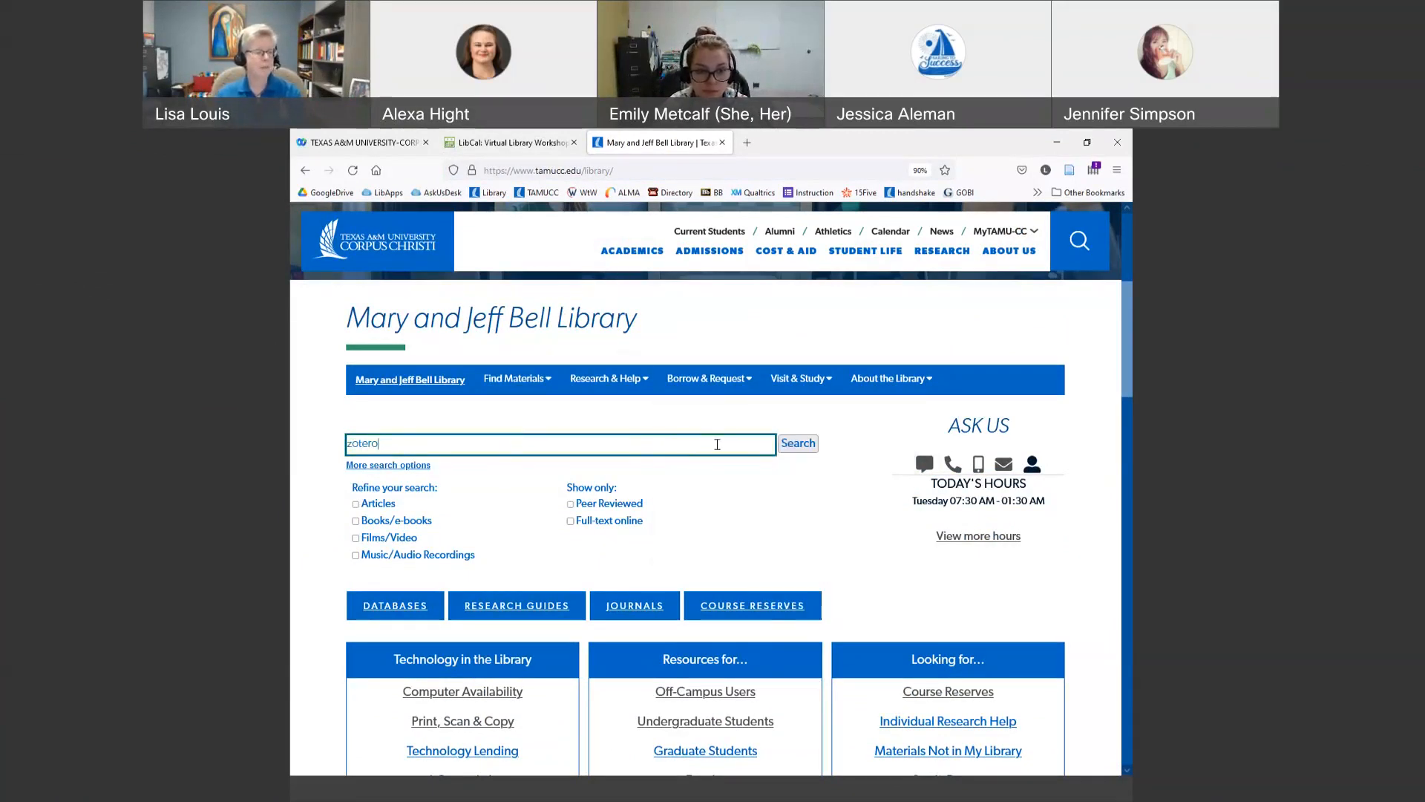
Run the library search for "zotero" and look through the results.
{"action": "left_click", "coordinate": [808, 445]}
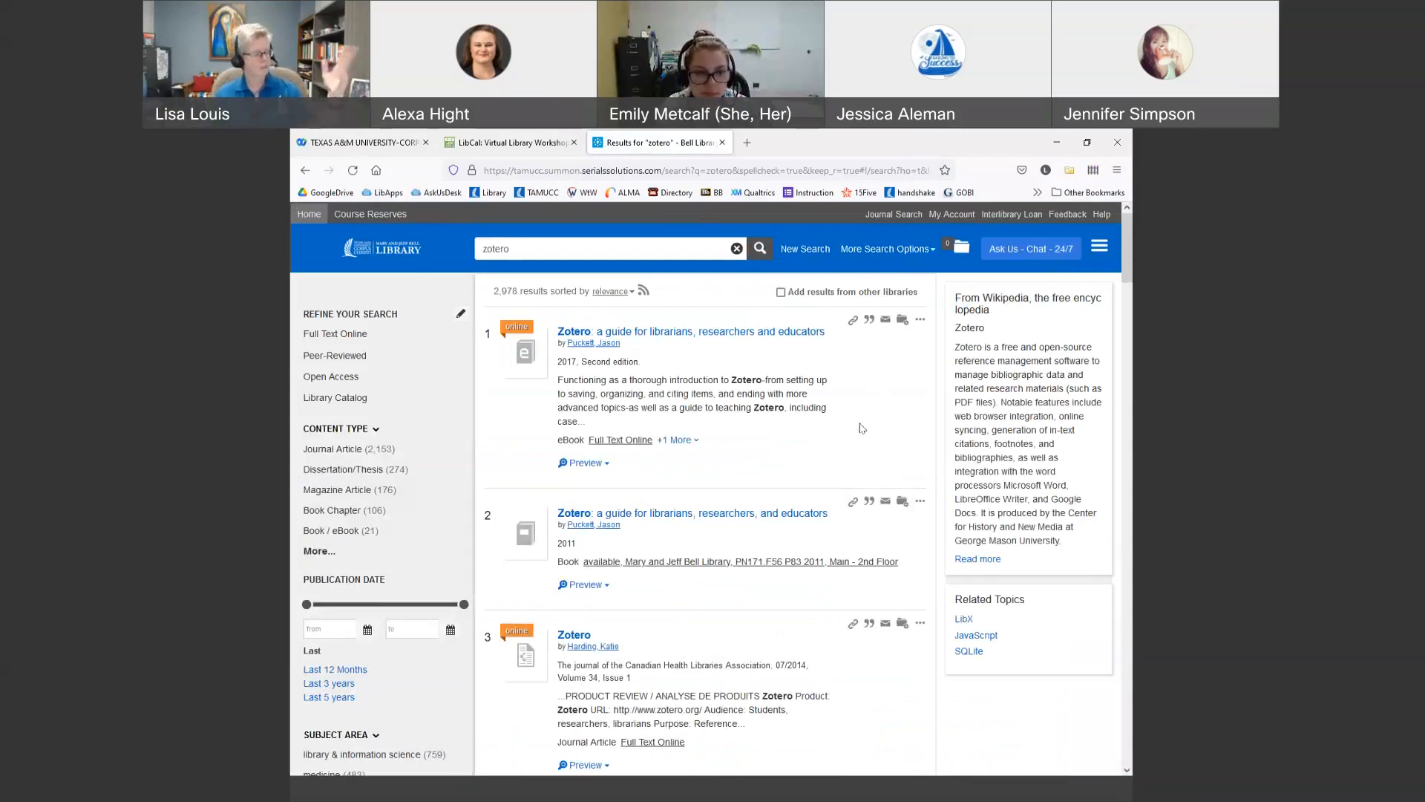
{"action": "scroll", "coordinate": [829, 470], "scroll_direction": "down", "scroll_amount": 4}
{"action": "scroll", "coordinate": [829, 471], "scroll_direction": "up", "scroll_amount": 3}
{"action": "scroll", "coordinate": [830, 471], "scroll_direction": "down", "scroll_amount": 4}
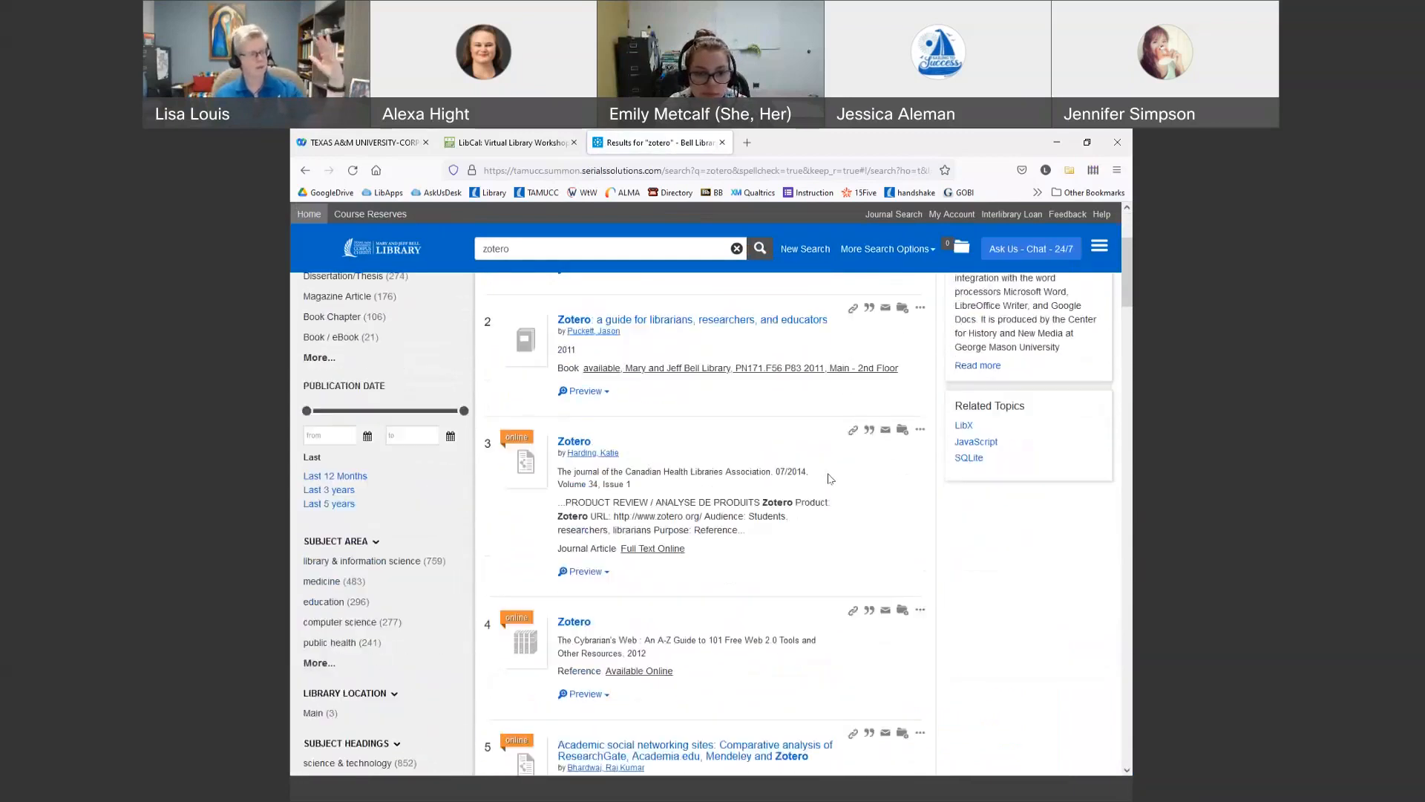
{"action": "scroll", "coordinate": [829, 475], "scroll_direction": "up", "scroll_amount": 2}
{"action": "scroll", "coordinate": [828, 481], "scroll_direction": "down", "scroll_amount": 3}
{"action": "scroll", "coordinate": [829, 483], "scroll_direction": "up", "scroll_amount": 5}
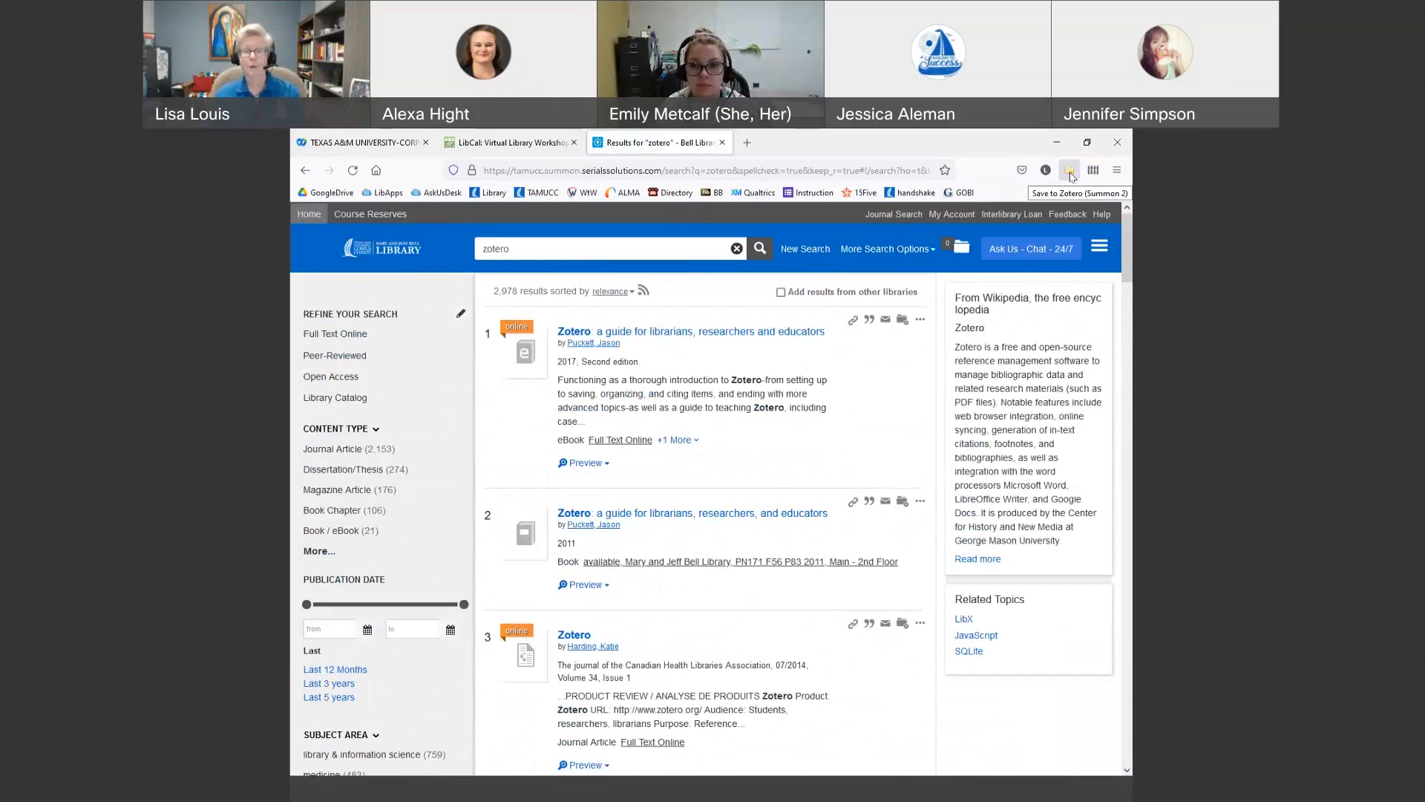
Save the 2017 Zotero guide, the first item titled just "Zotero", "Academic social networking sites" and "Harnessing the Power of a Personal Bibliographic Manager" to Zotero.
{"action": "left_click", "coordinate": [1070, 172]}
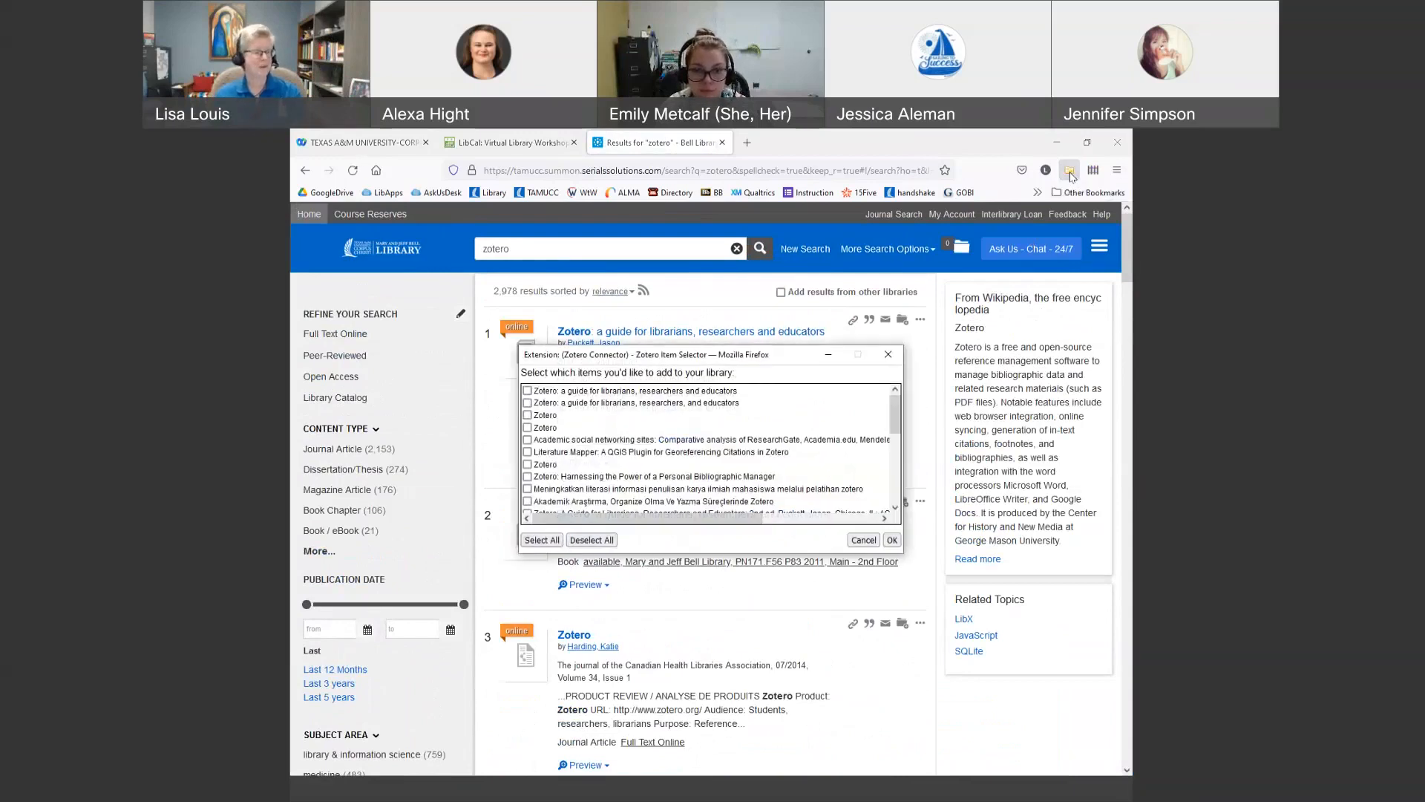
{"action": "left_click", "coordinate": [527, 391]}
{"action": "left_click", "coordinate": [528, 415]}
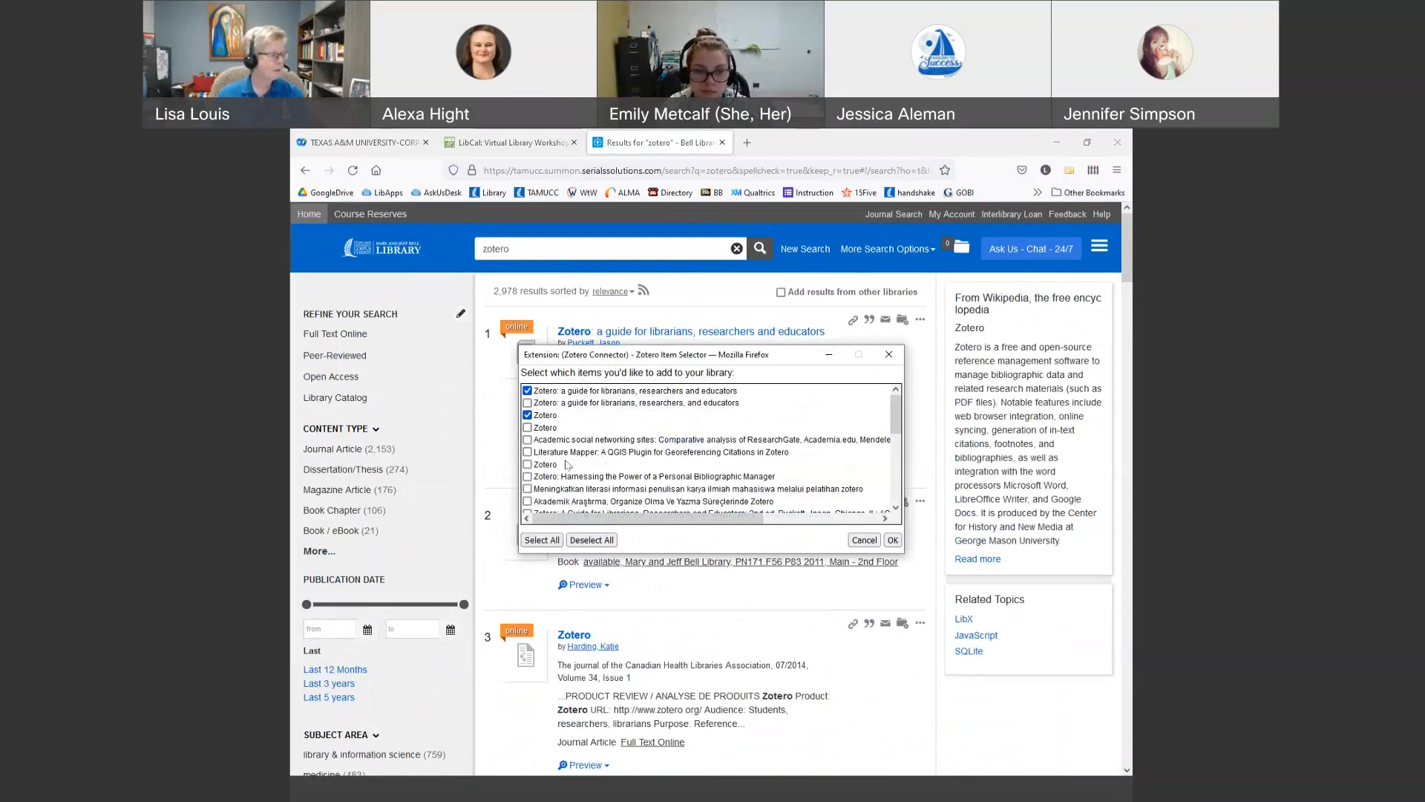
{"action": "left_click", "coordinate": [528, 440]}
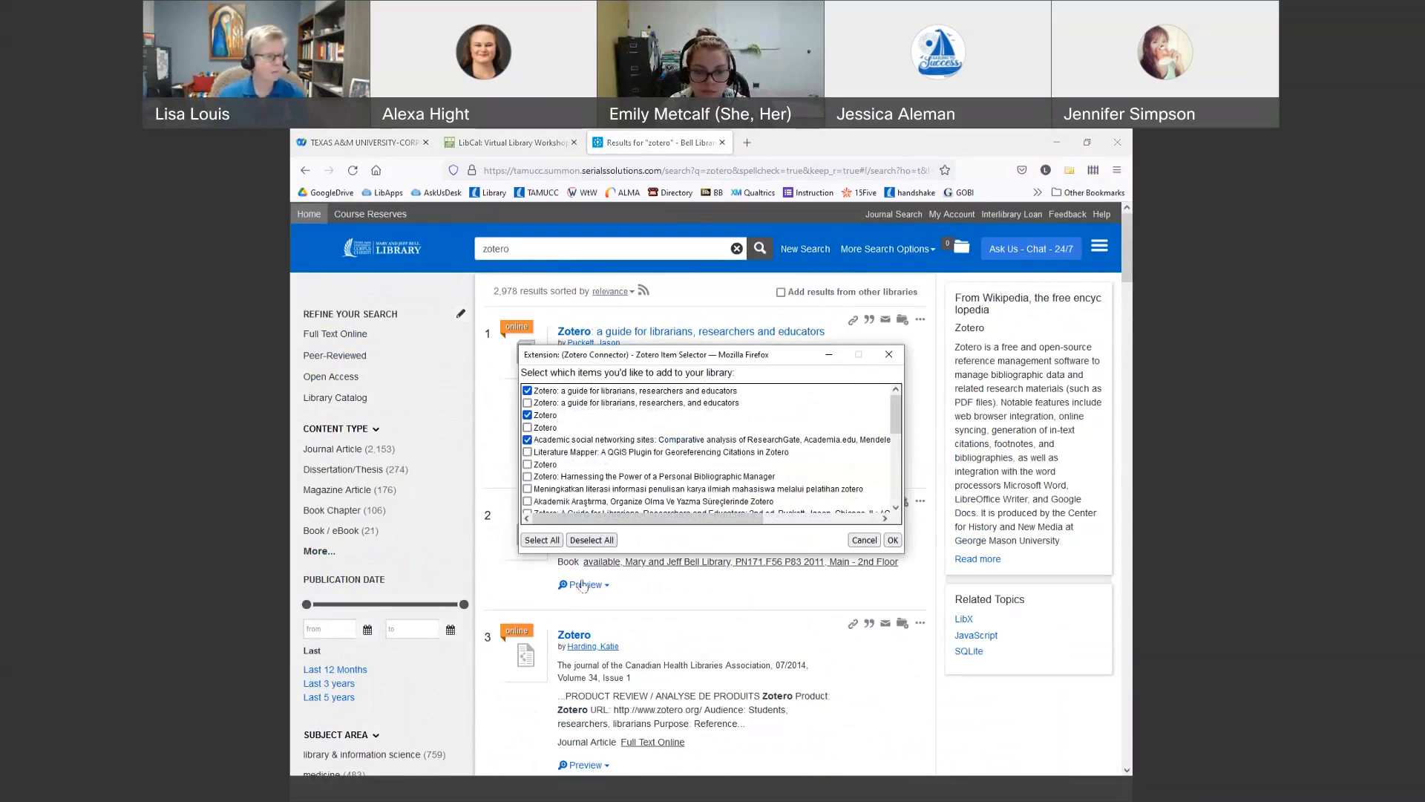
{"action": "left_click", "coordinate": [528, 476]}
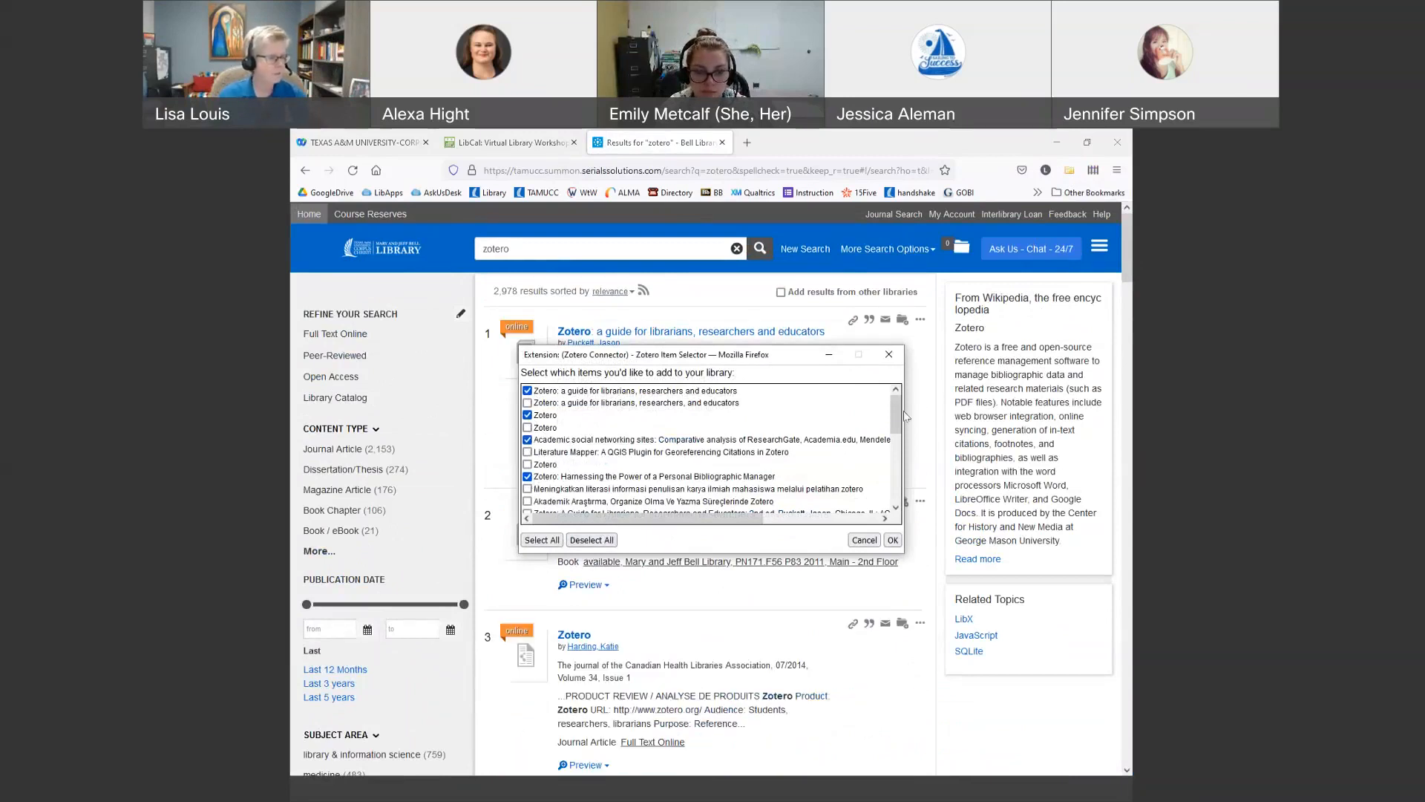
{"action": "left_click", "coordinate": [893, 540]}
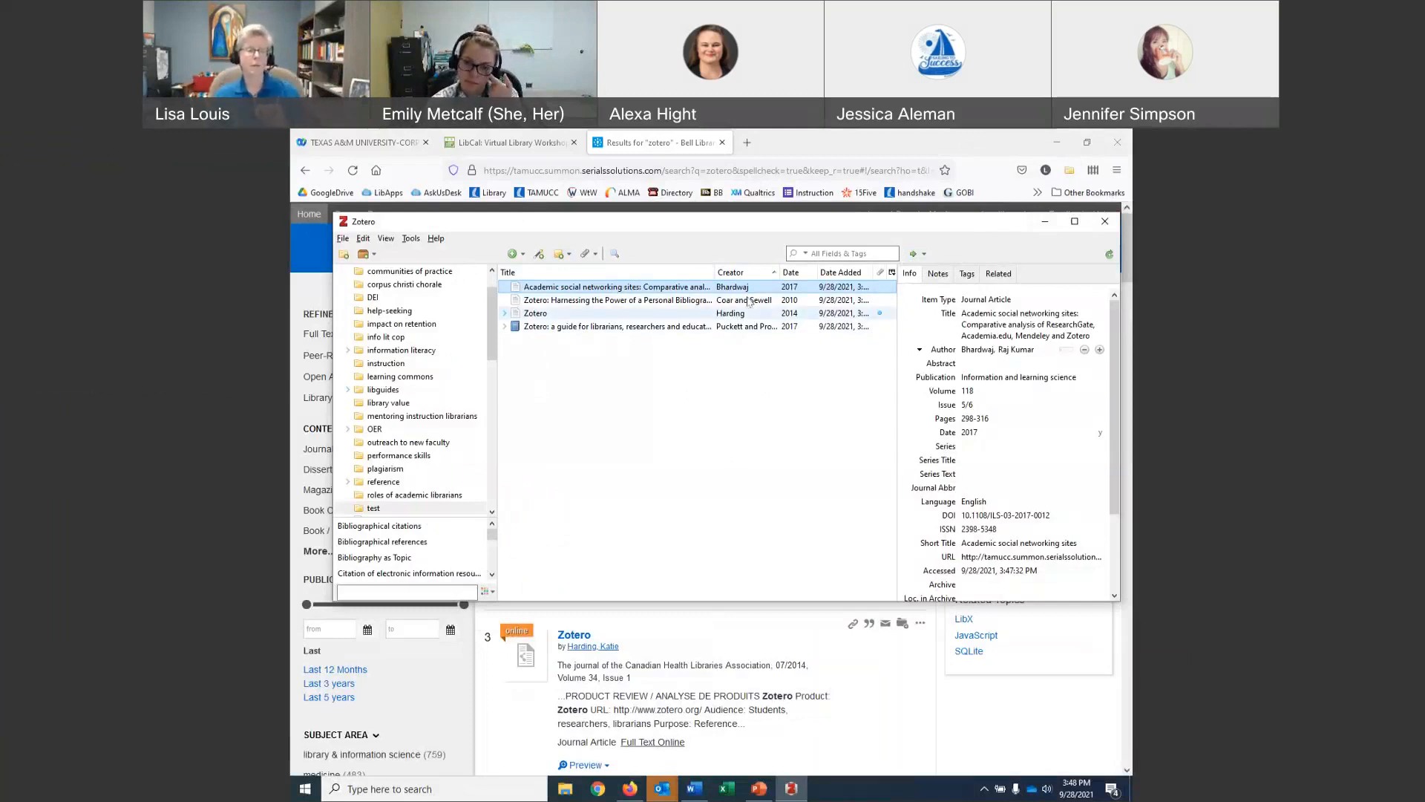
Examine the title, item type, author and date fields of the "Academic social networking sites" article.
{"action": "left_click", "coordinate": [996, 332]}
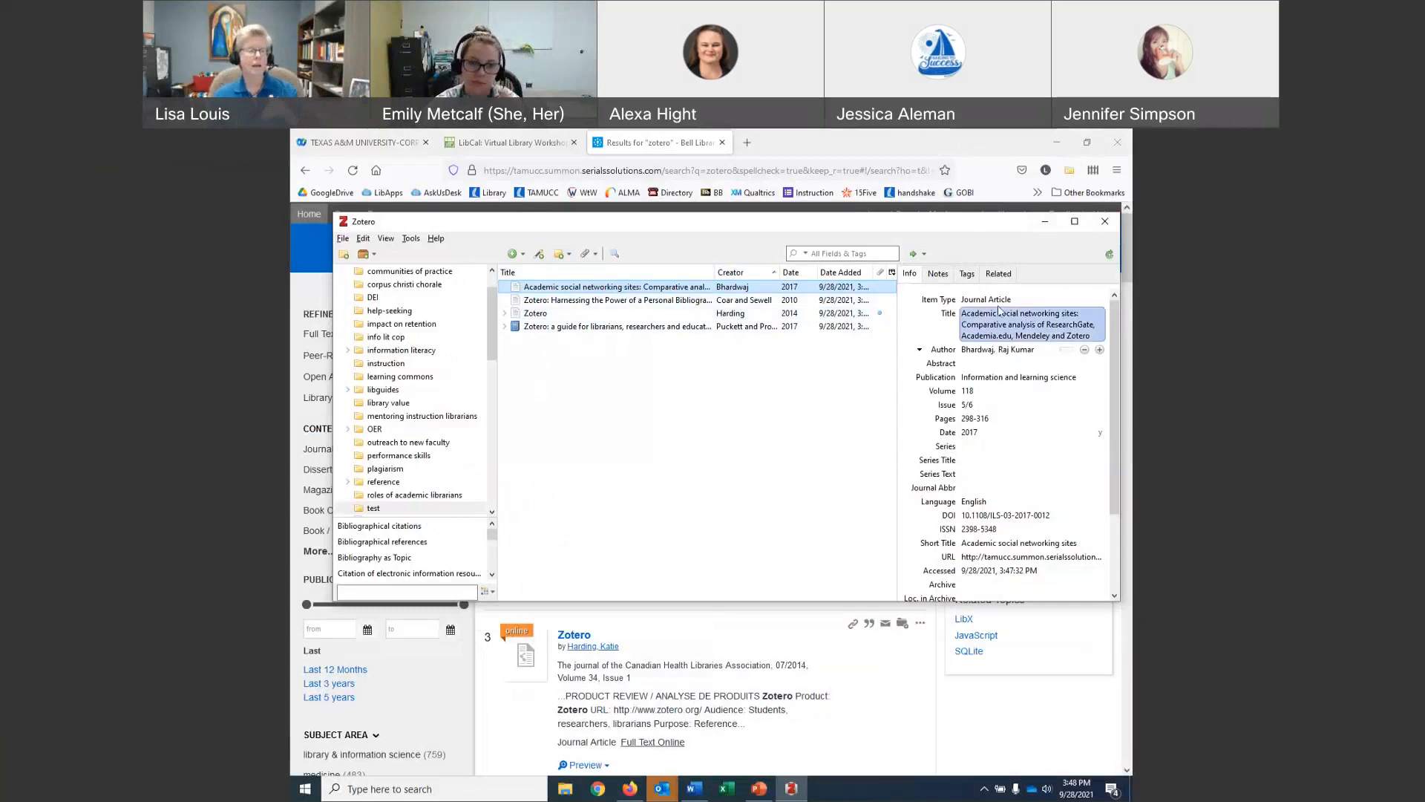
{"action": "left_click", "coordinate": [1001, 302]}
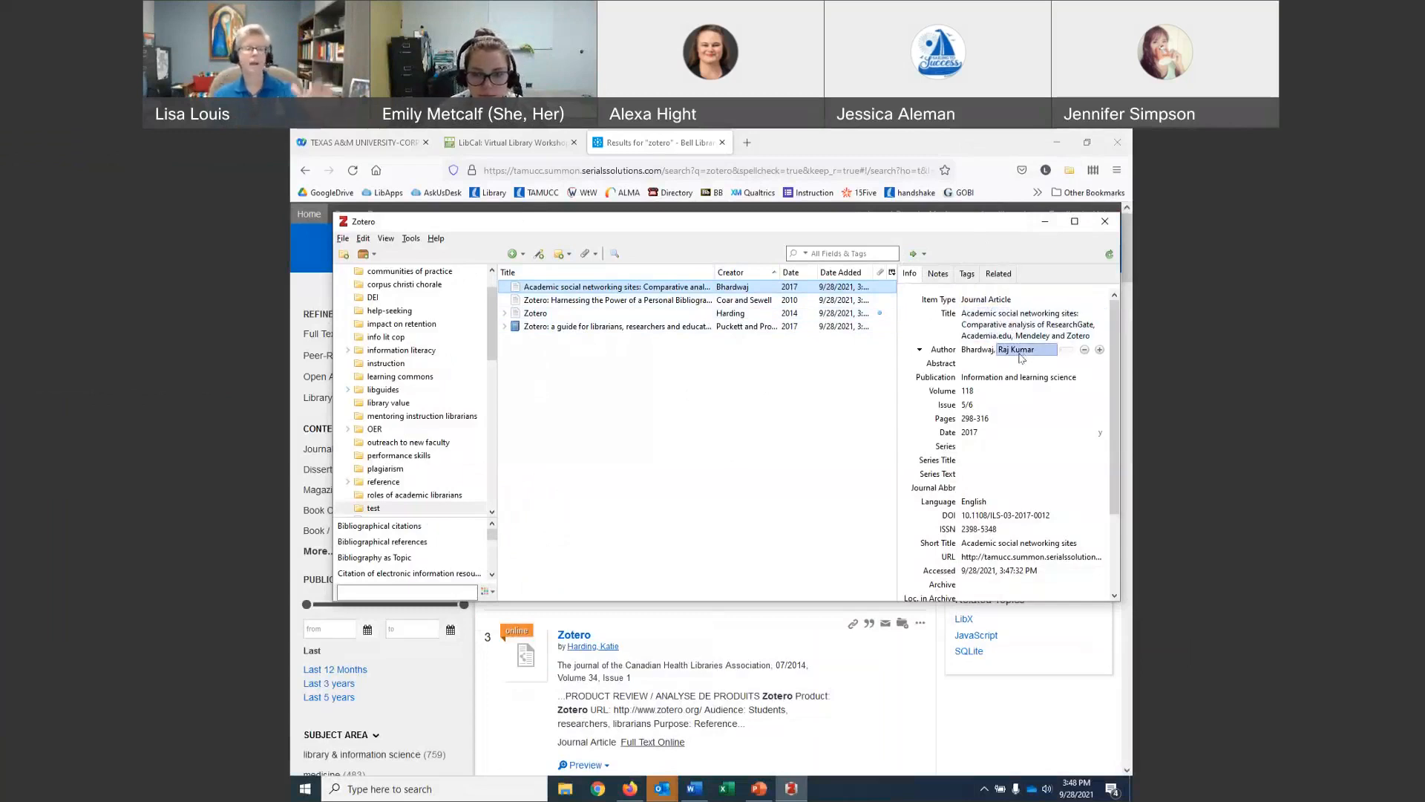
{"action": "left_click", "coordinate": [985, 432]}
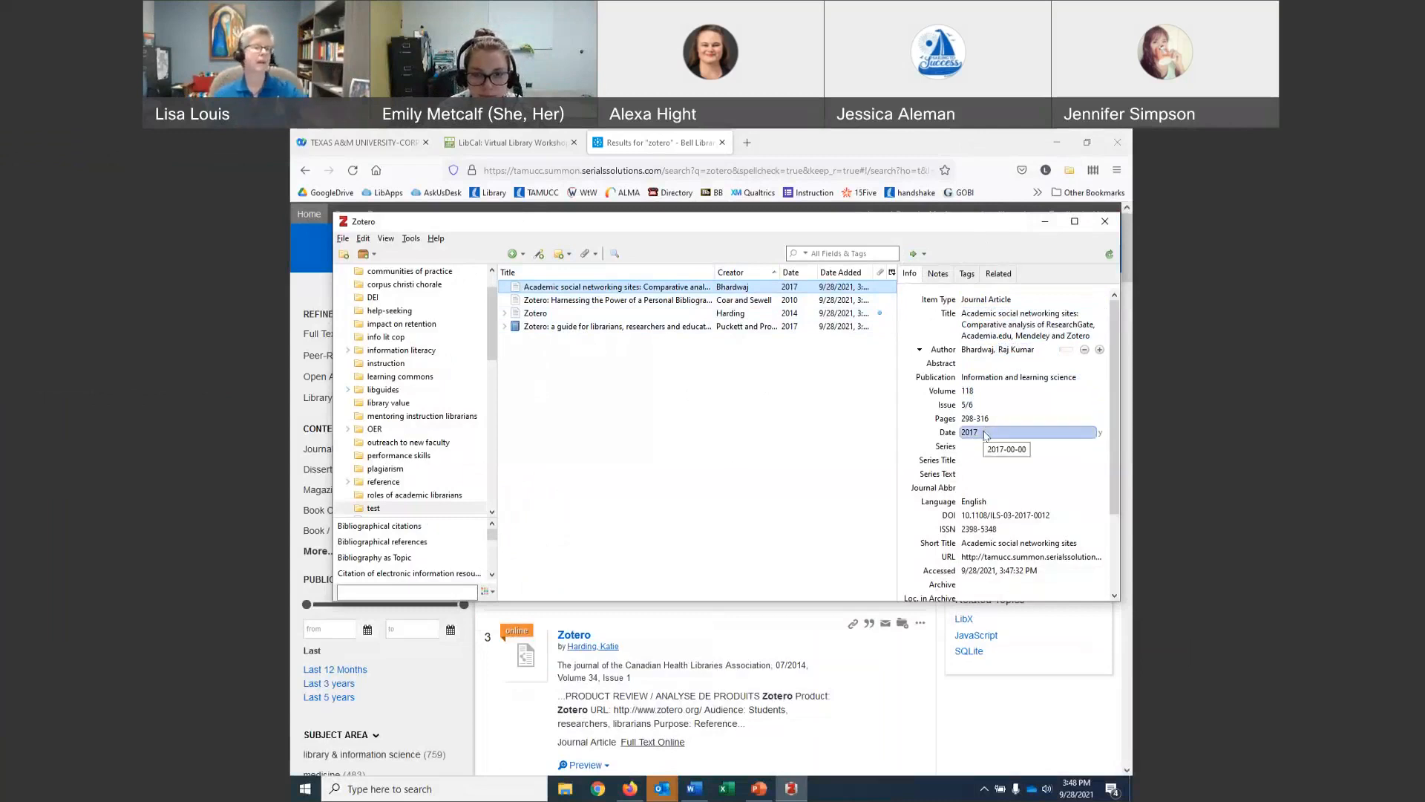
{"action": "key", "text": "Return"}
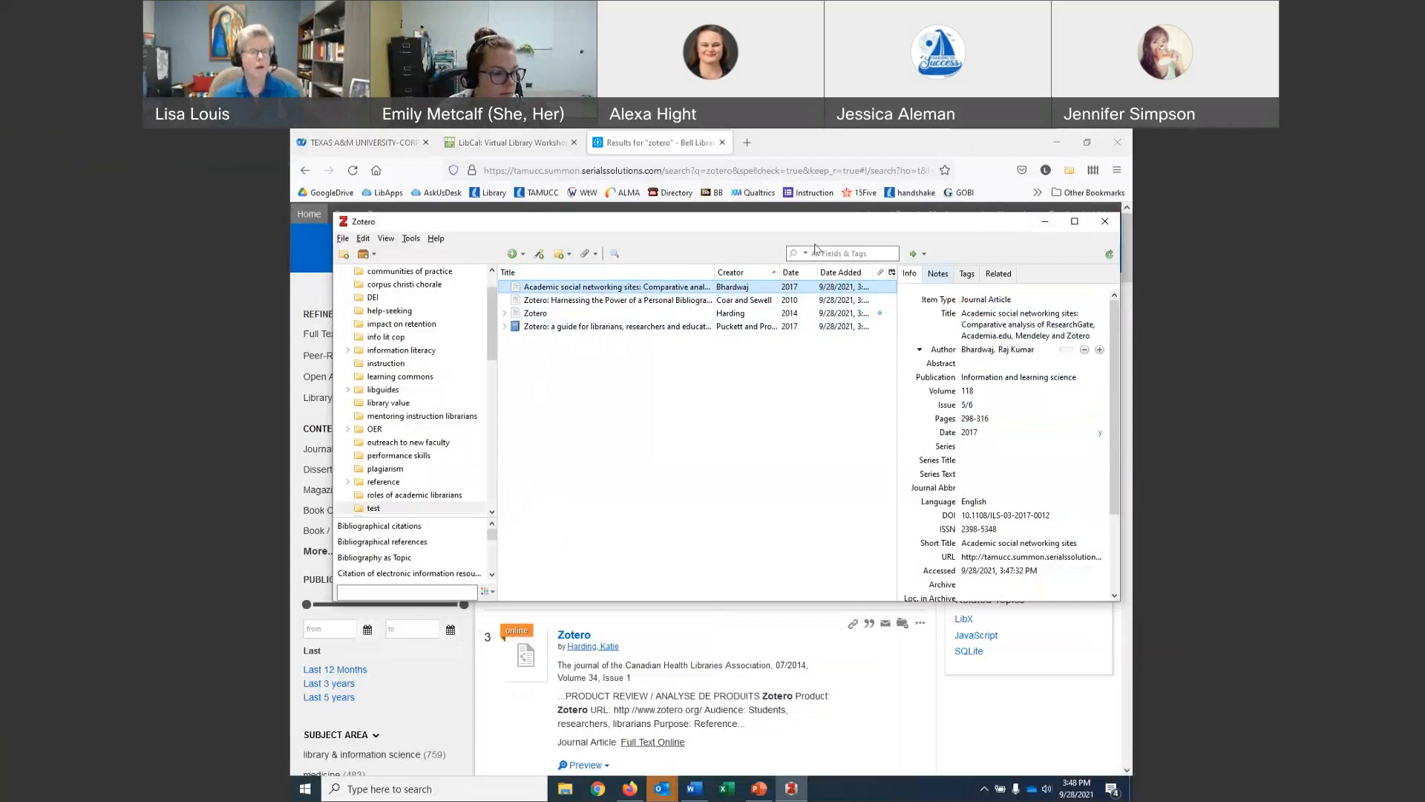
Create a bibliography from all four saved items in American Psychological Association (APA) 7th edition style, copied to the clipboard.
{"action": "left_click", "coordinate": [635, 329], "text": "shift"}
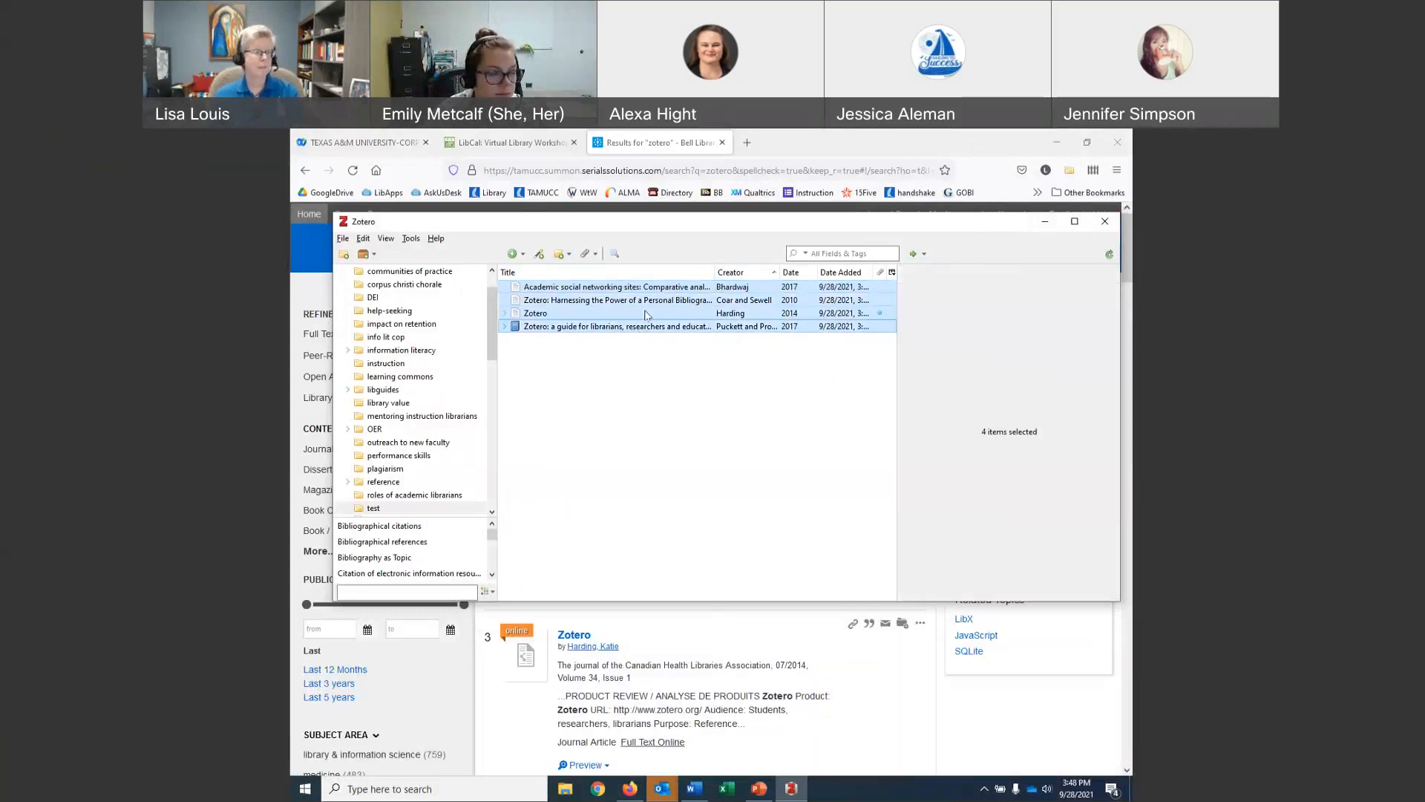
{"action": "right_click", "coordinate": [648, 308]}
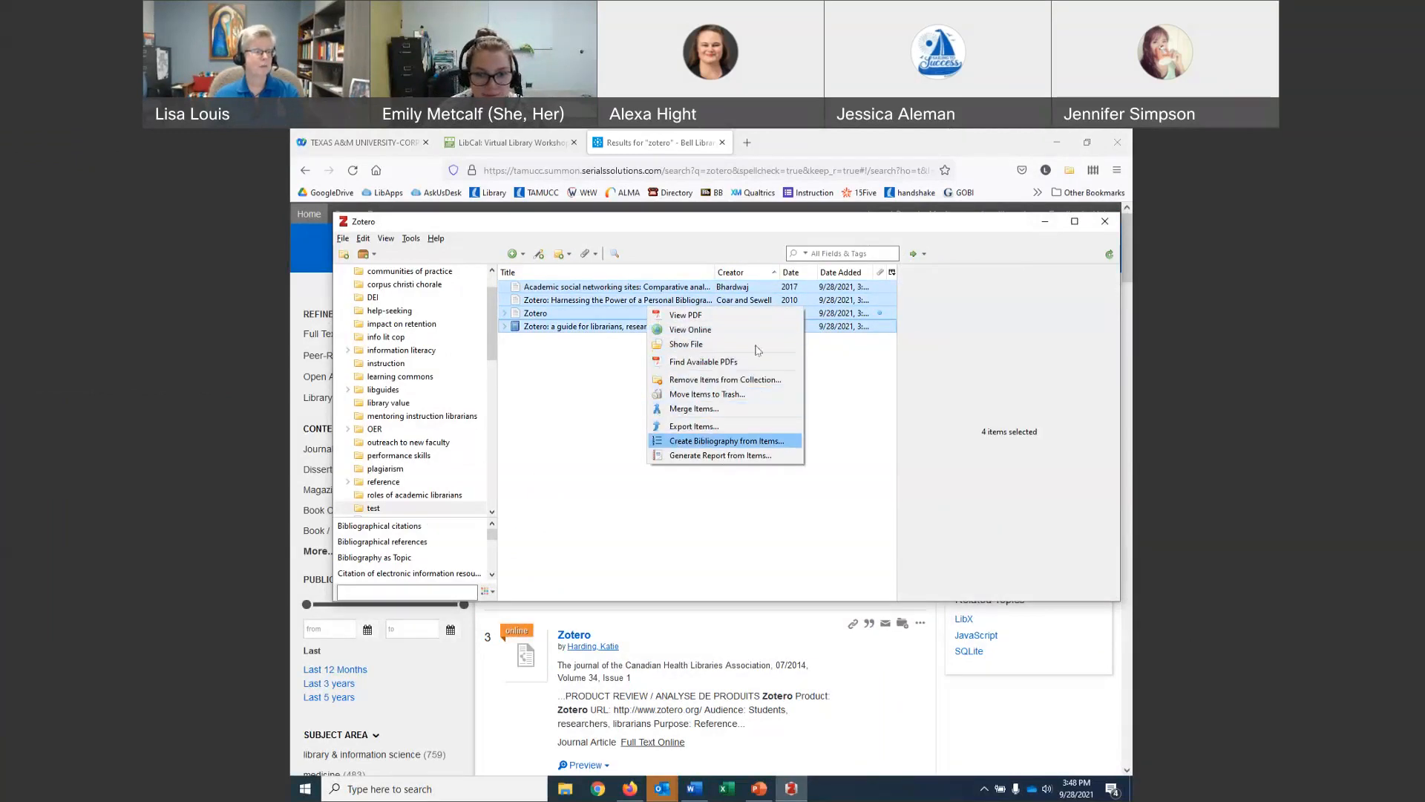
{"action": "left_click", "coordinate": [728, 443]}
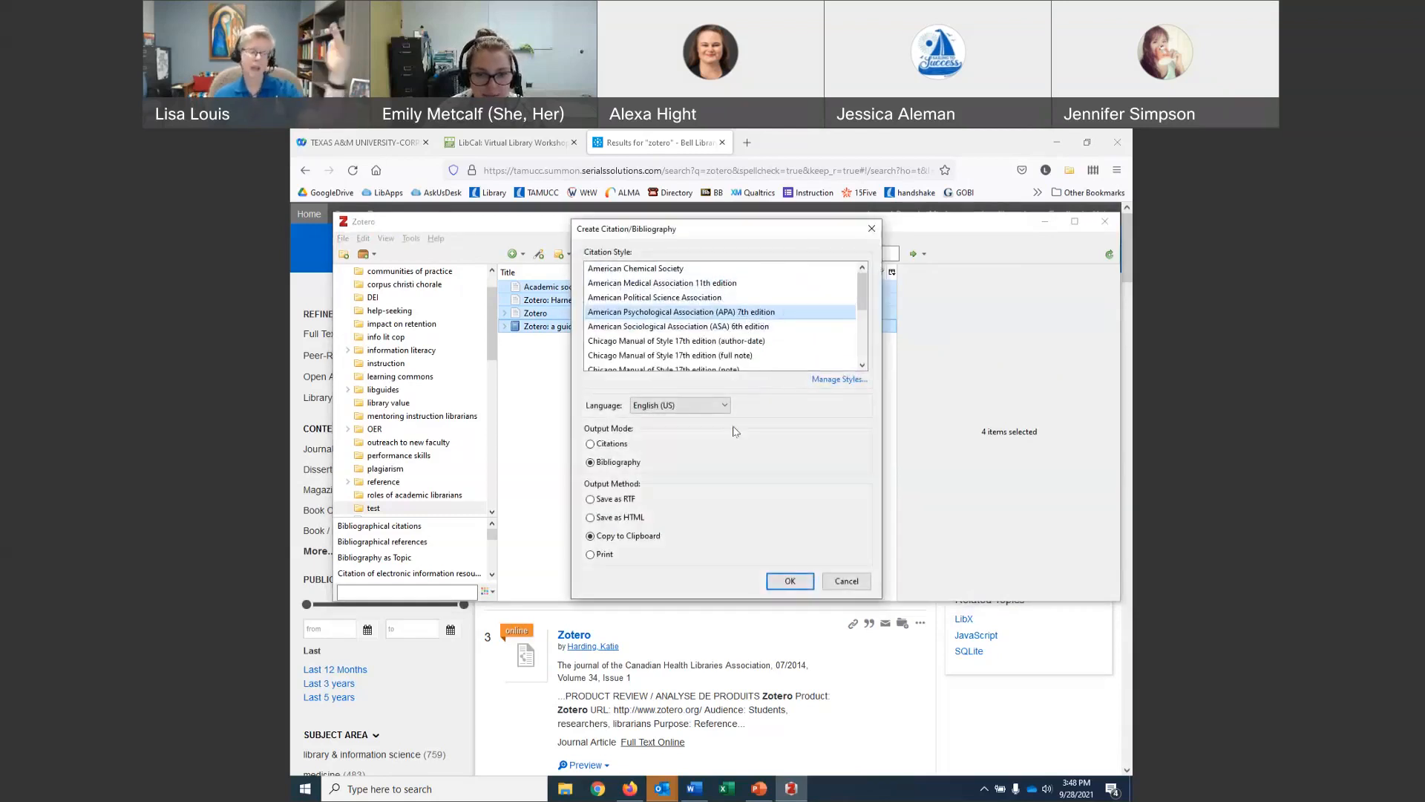
{"action": "scroll", "coordinate": [709, 330], "scroll_direction": "down", "scroll_amount": 2}
{"action": "scroll", "coordinate": [709, 330], "scroll_direction": "up", "scroll_amount": 2}
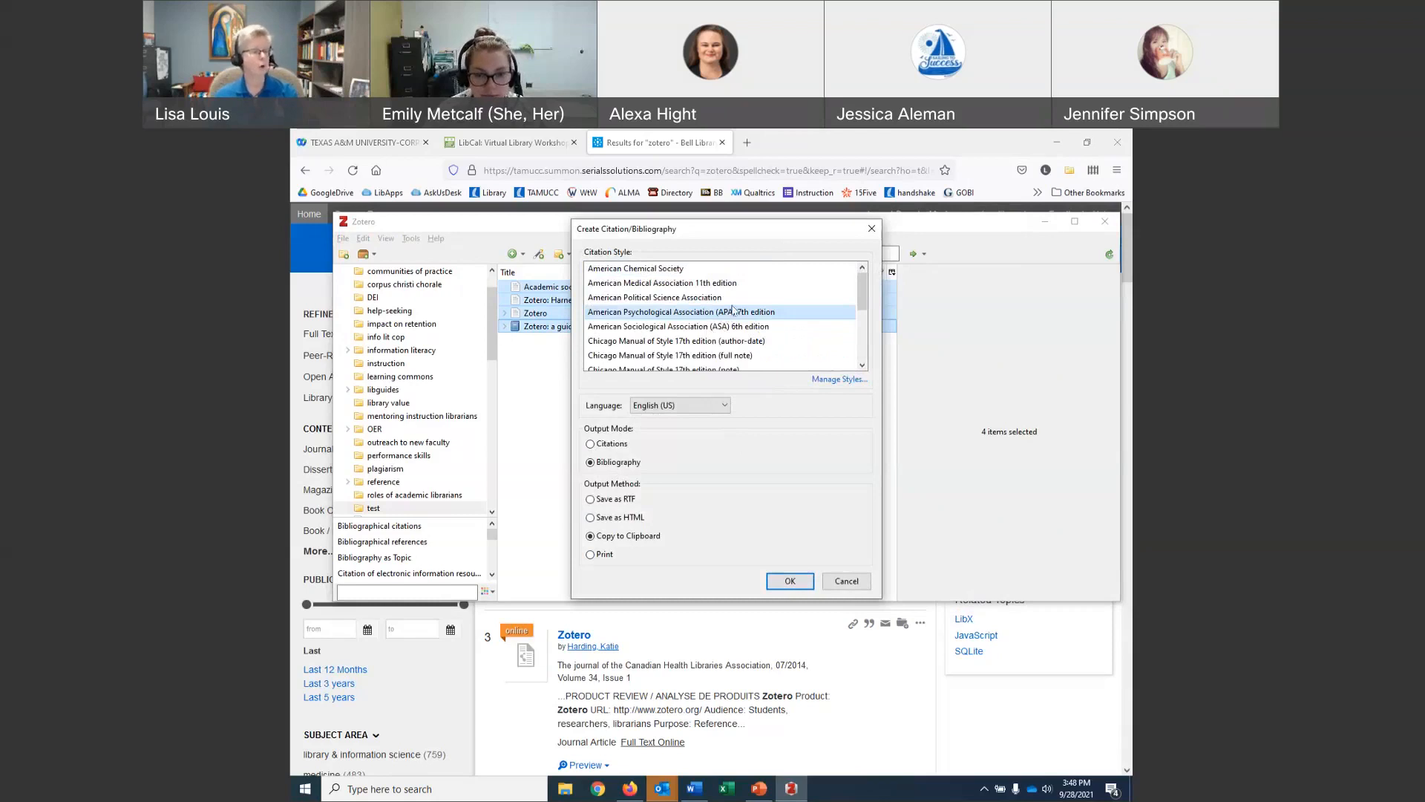
{"action": "left_click", "coordinate": [790, 583]}
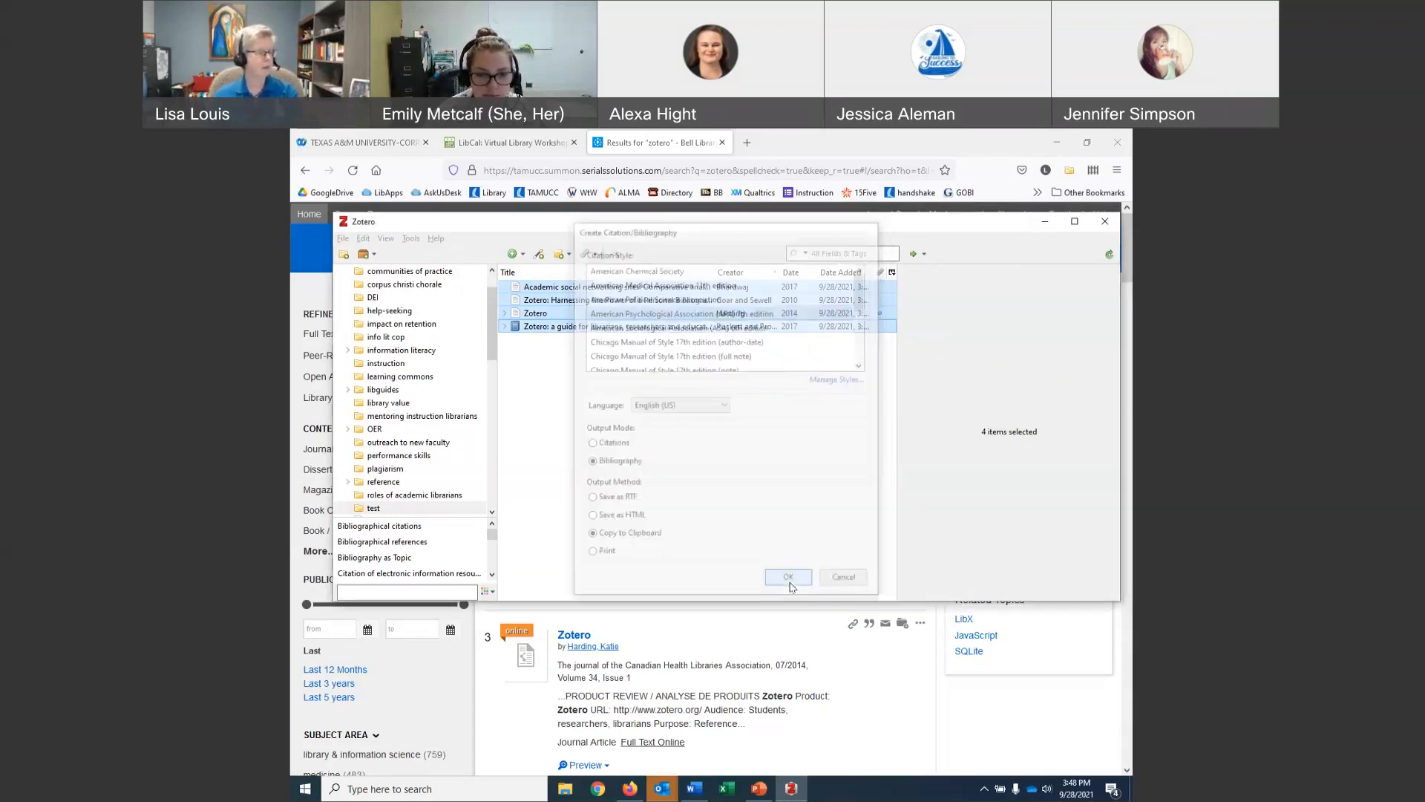
Switch to the blank Word document, paste the copied bibliography, and minimize Word.
{"action": "left_click", "coordinate": [694, 788]}
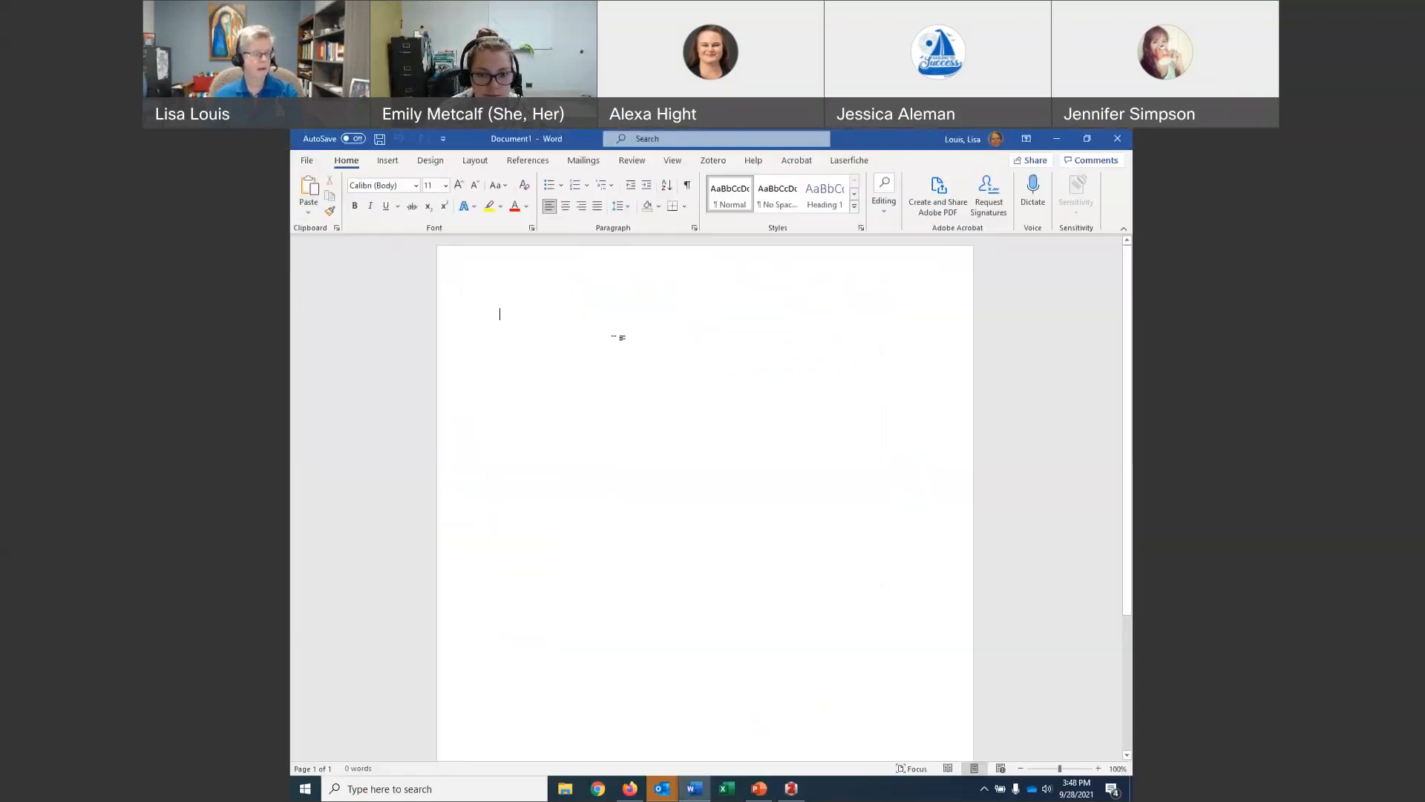
{"action": "key", "text": "ctrl+v"}
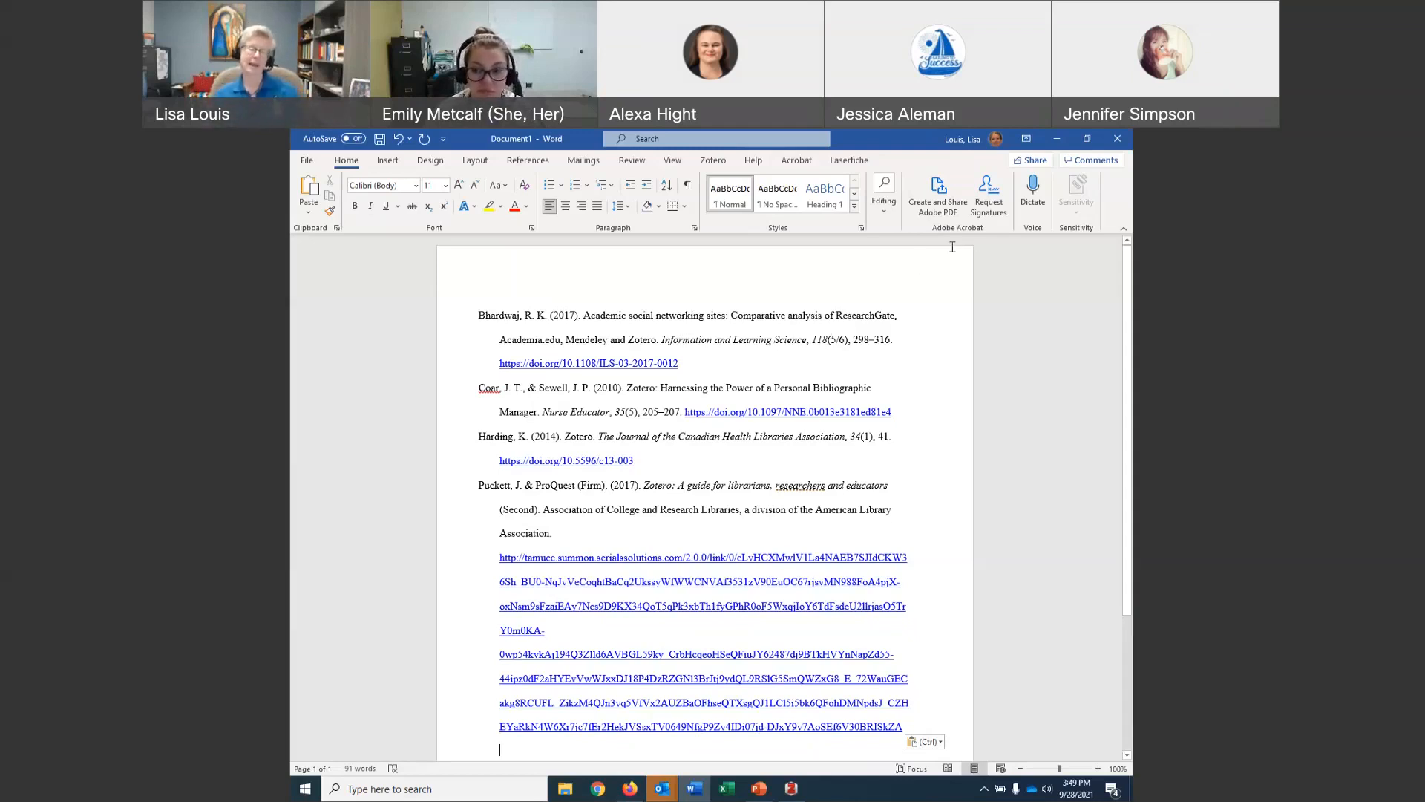
{"action": "left_click", "coordinate": [1058, 139]}
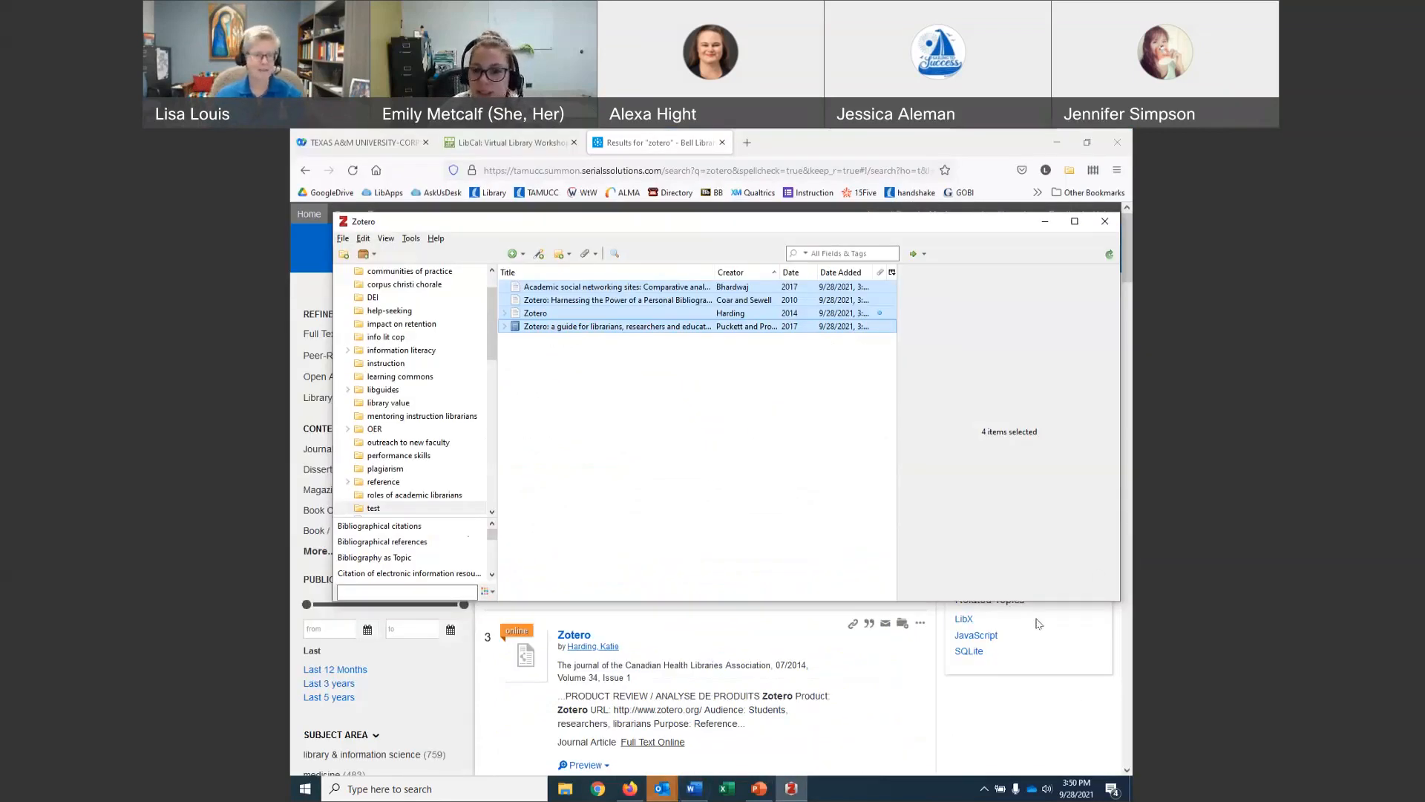
Shift the Zotero window slightly and select "Zotero: Harnessing the Power of a Personal Bibliographic Manager" to show its details.
{"action": "left_click", "coordinate": [921, 154]}
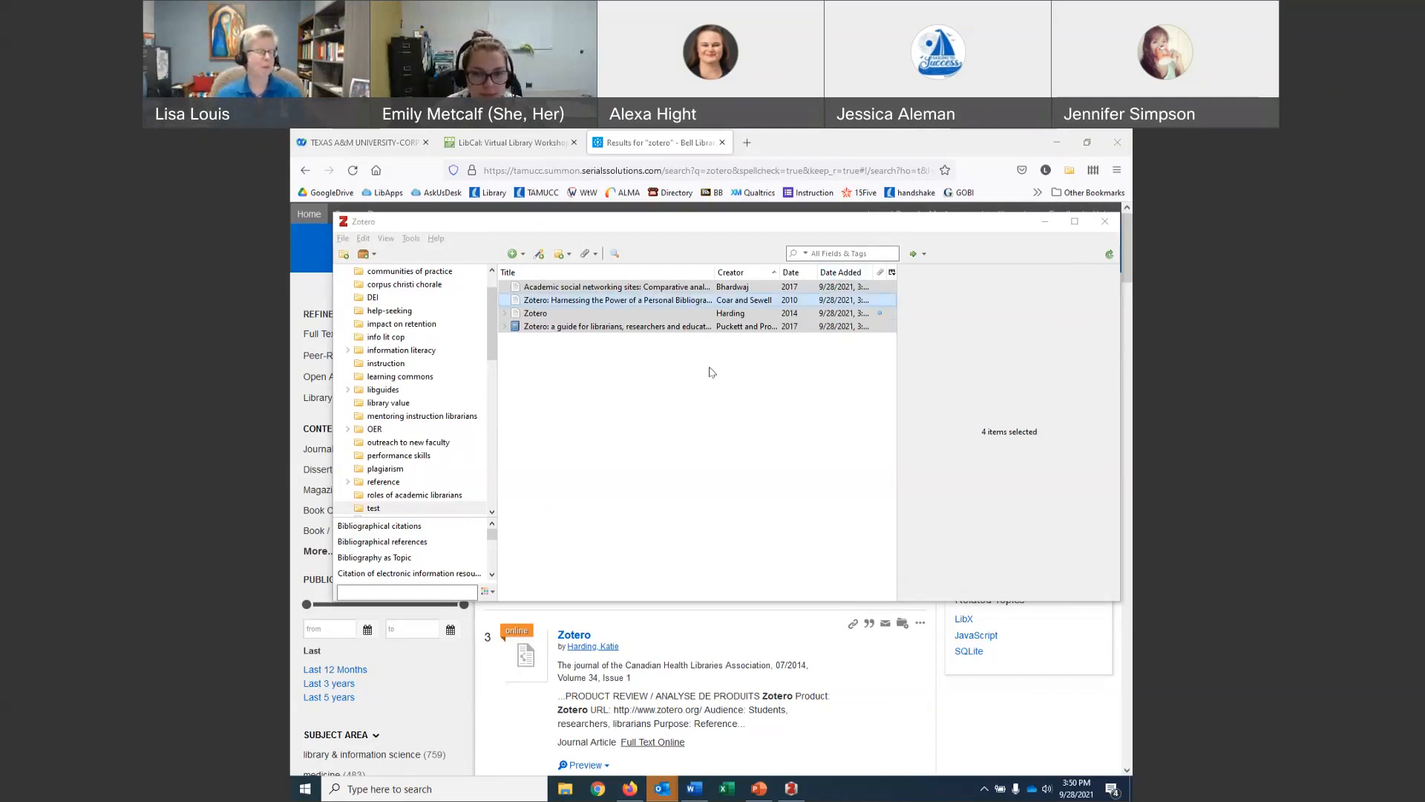
{"action": "left_click_drag", "start_coordinate": [654, 226], "coordinate": [646, 213]}
{"action": "left_click", "coordinate": [658, 289]}
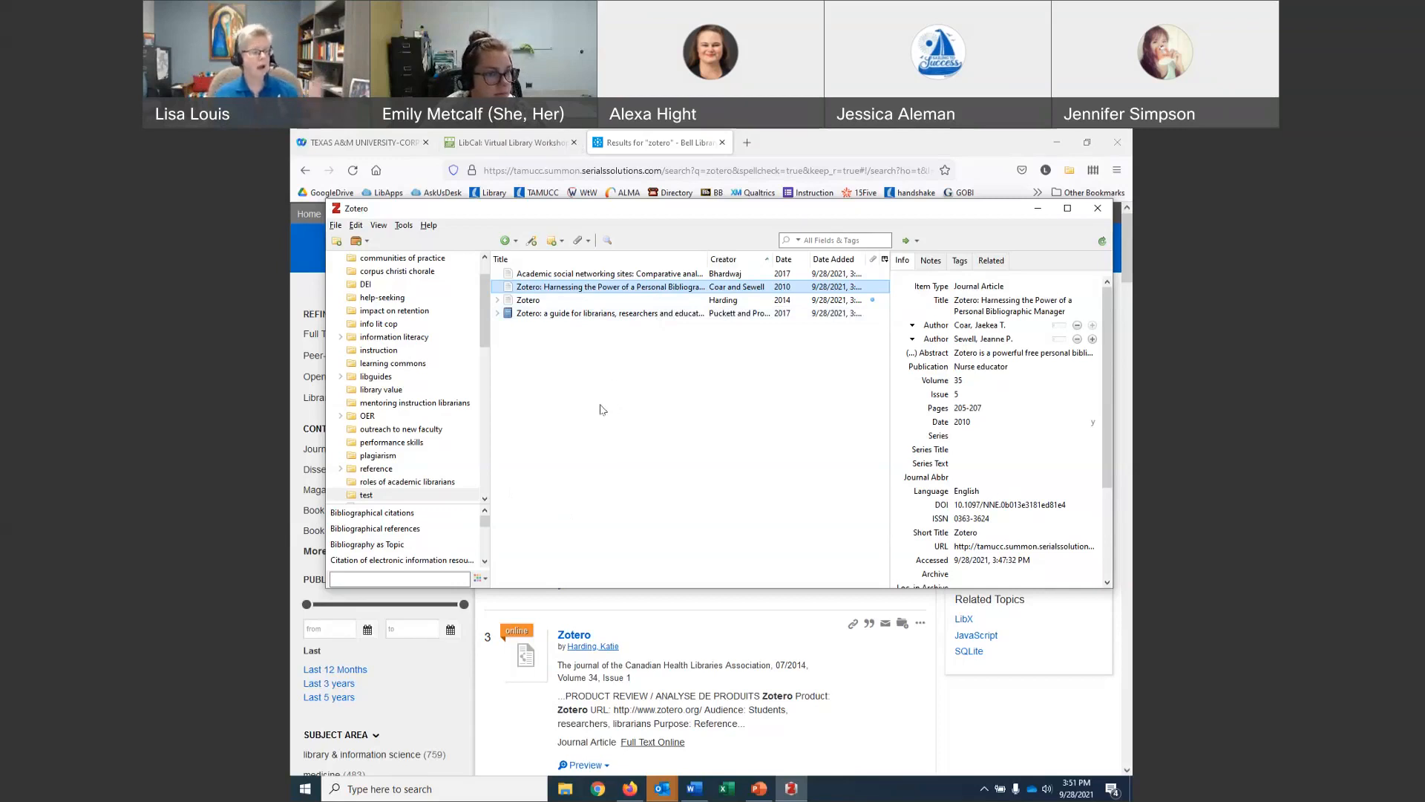
Minimize the browser, move and heighten the Zotero window to show more, and widen its collections pane.
{"action": "left_click", "coordinate": [1055, 144]}
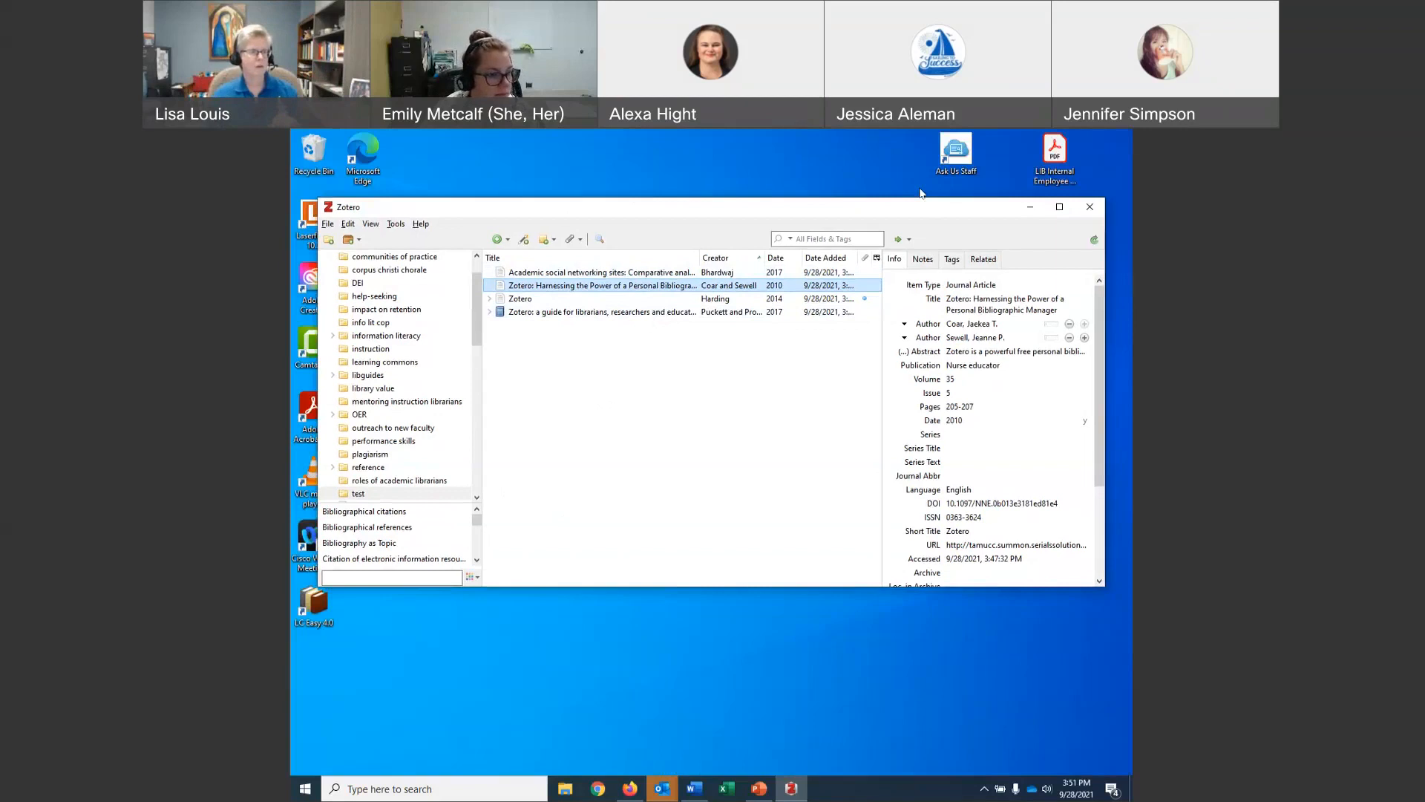
{"action": "left_click_drag", "start_coordinate": [922, 194], "coordinate": [927, 145]}
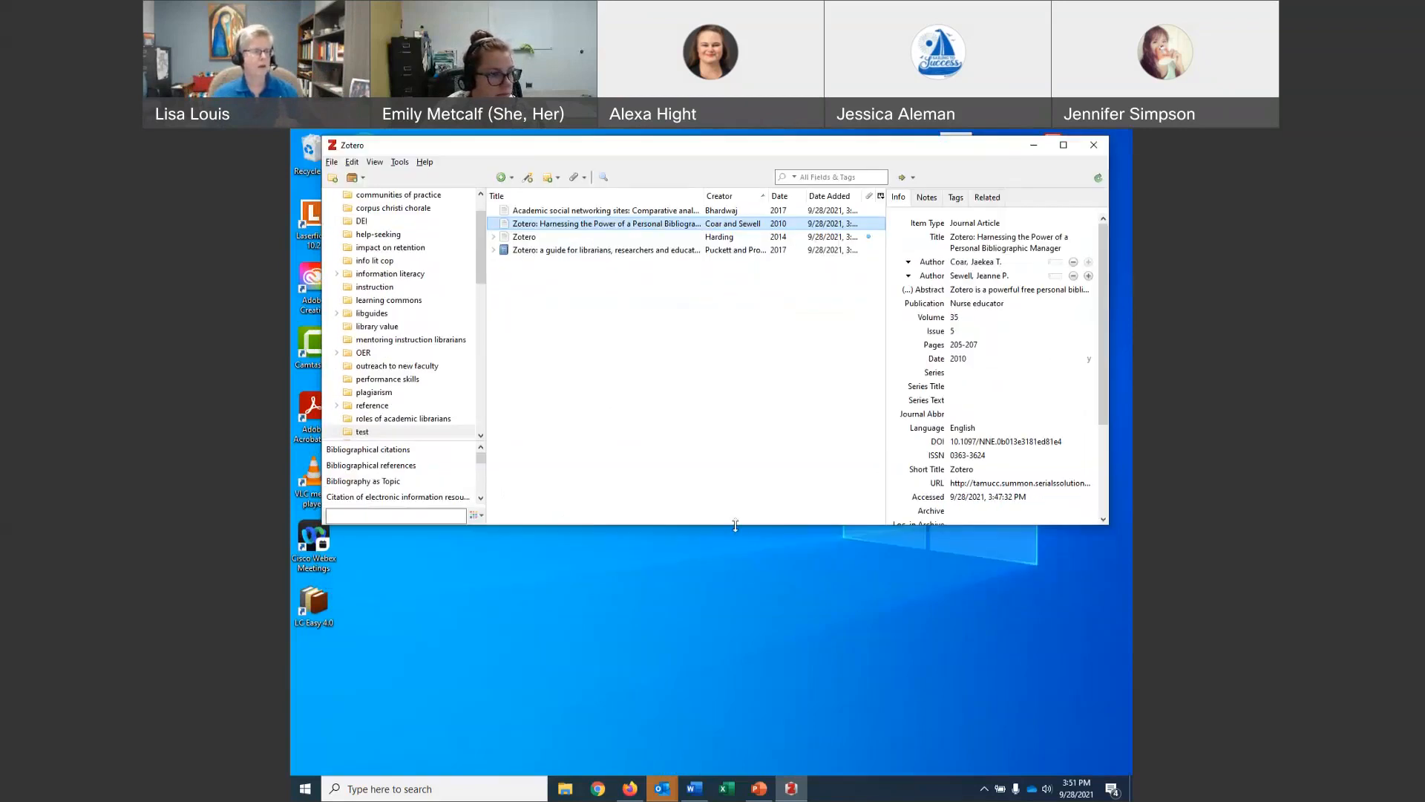
{"action": "left_click_drag", "start_coordinate": [735, 525], "coordinate": [734, 703]}
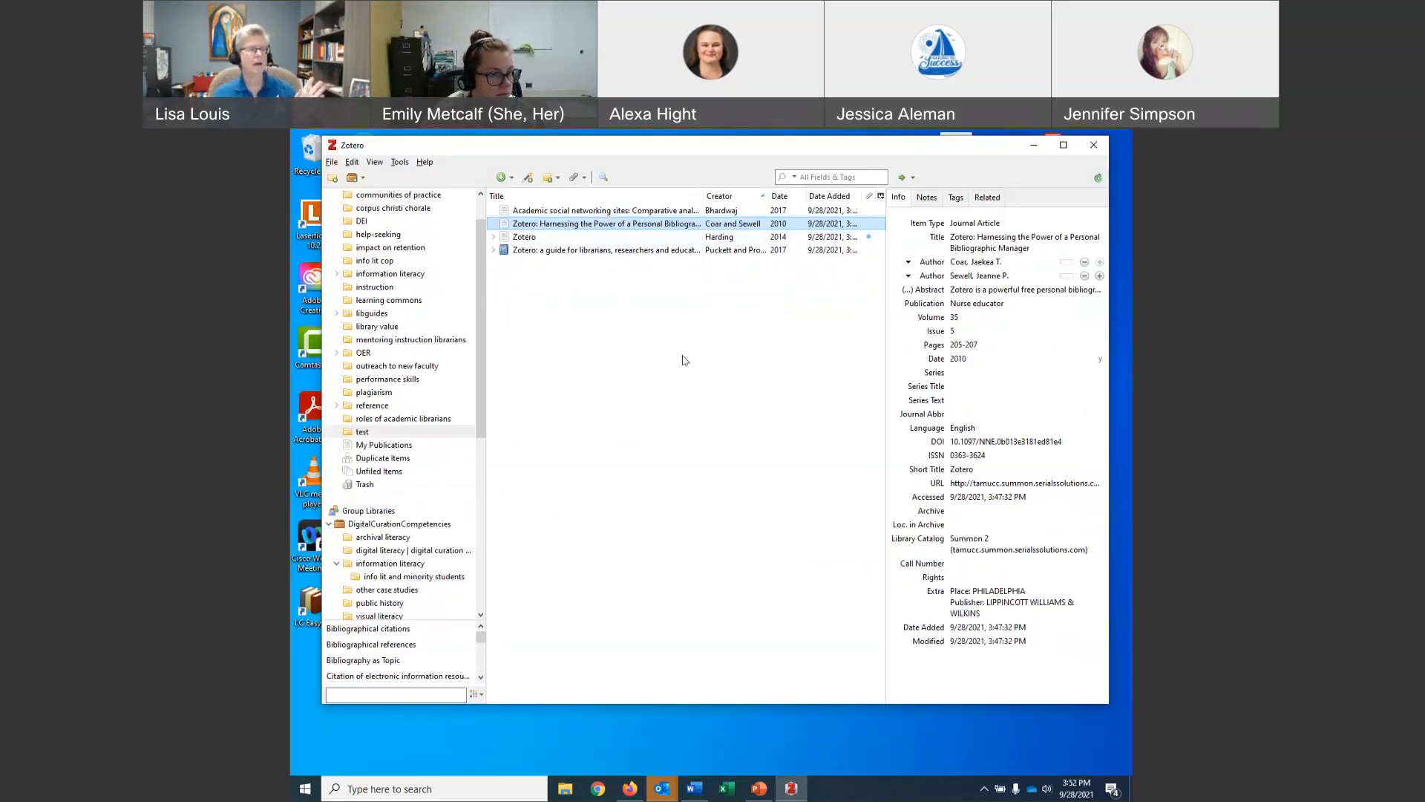
{"action": "scroll", "coordinate": [434, 347], "scroll_direction": "up", "scroll_amount": 1}
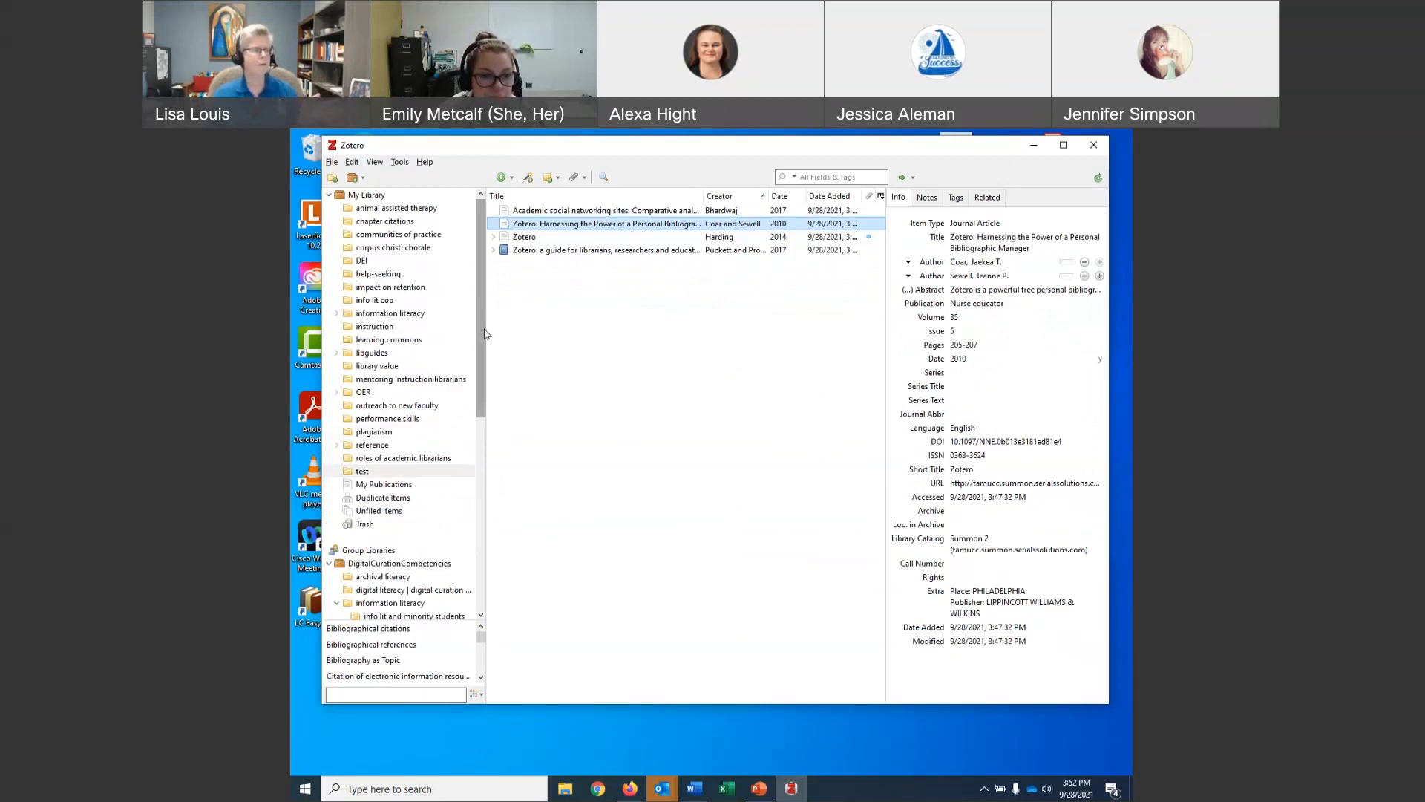
{"action": "left_click_drag", "start_coordinate": [484, 328], "coordinate": [508, 329]}
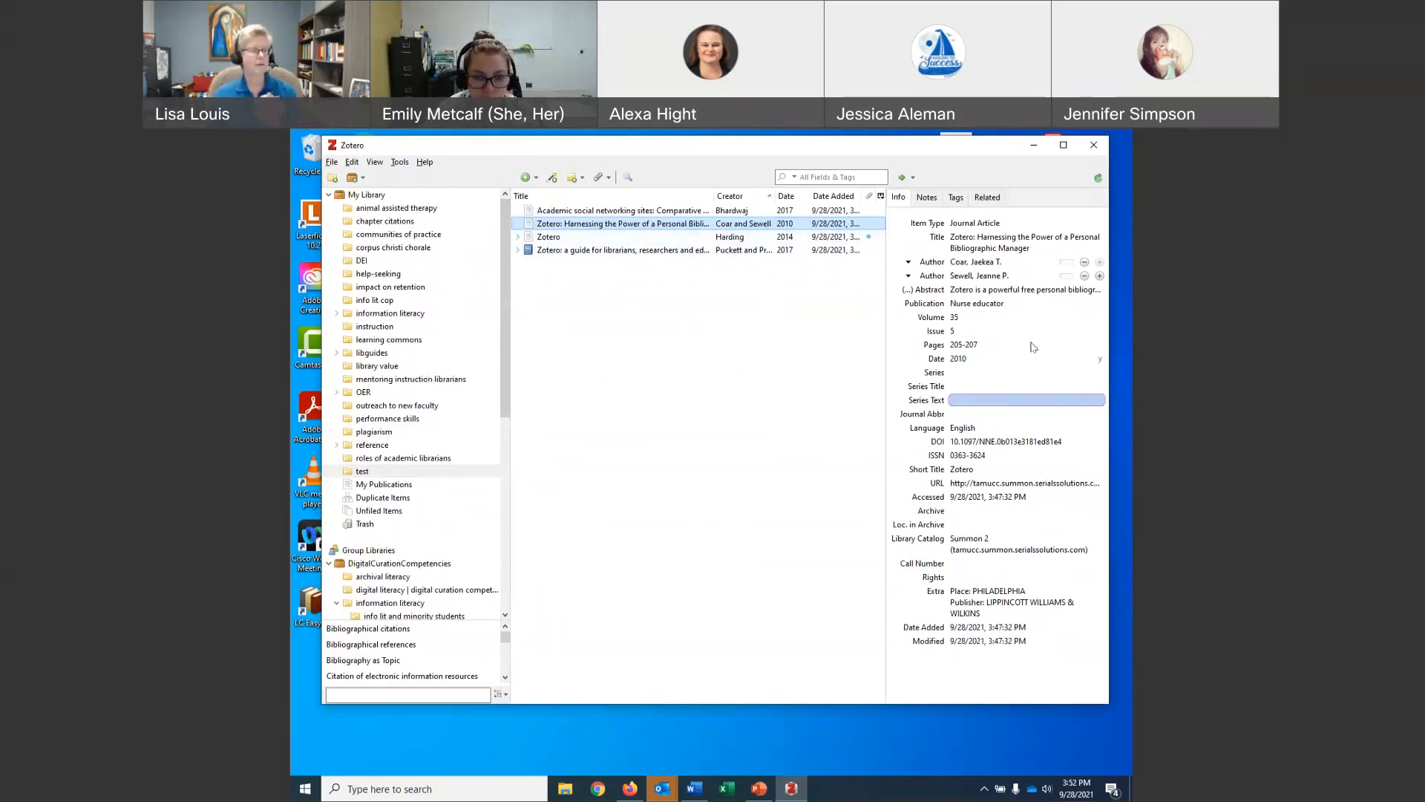
{"action": "left_click", "coordinate": [995, 456]}
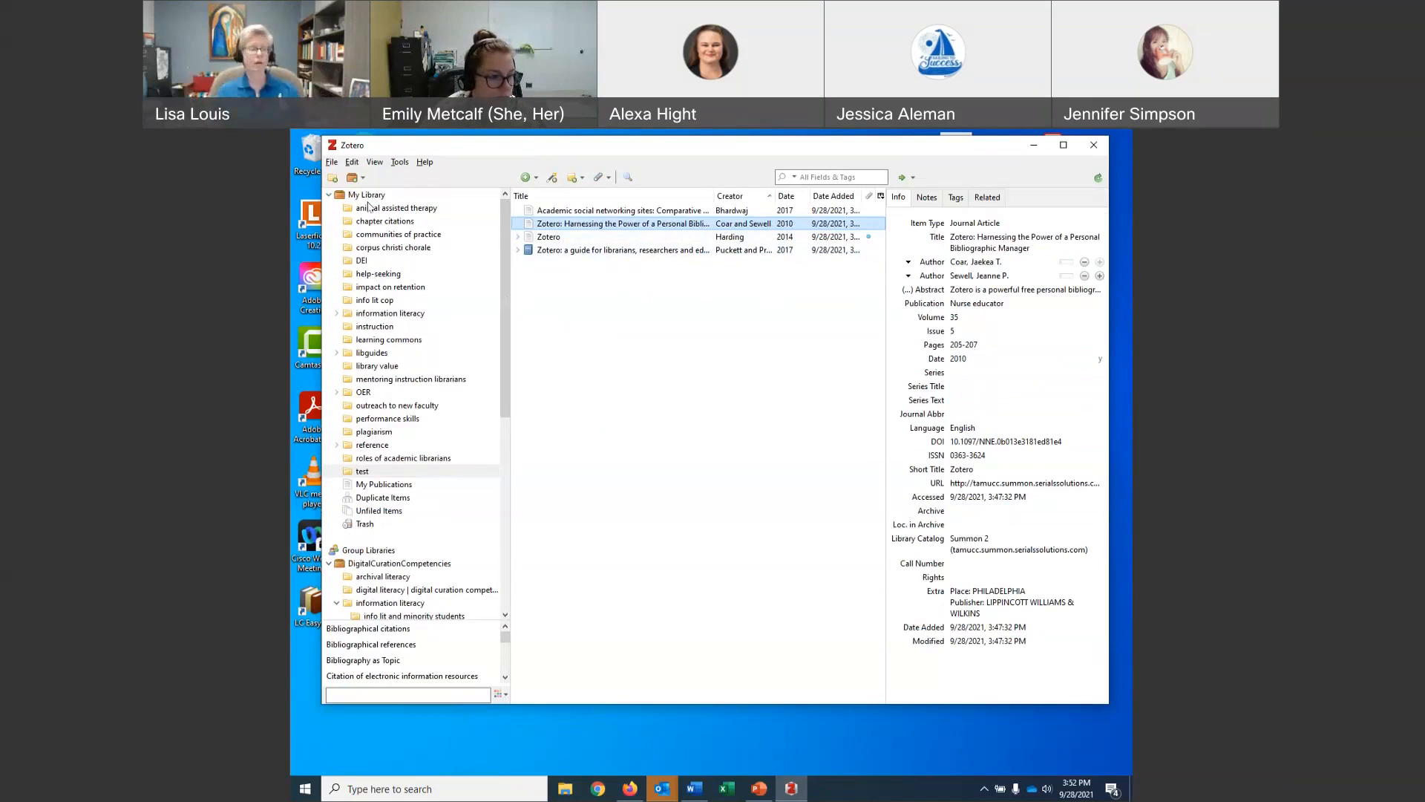
View the contents of My Library, the "animal assisted therapy" collection and the "test" collection.
{"action": "left_click", "coordinate": [357, 196]}
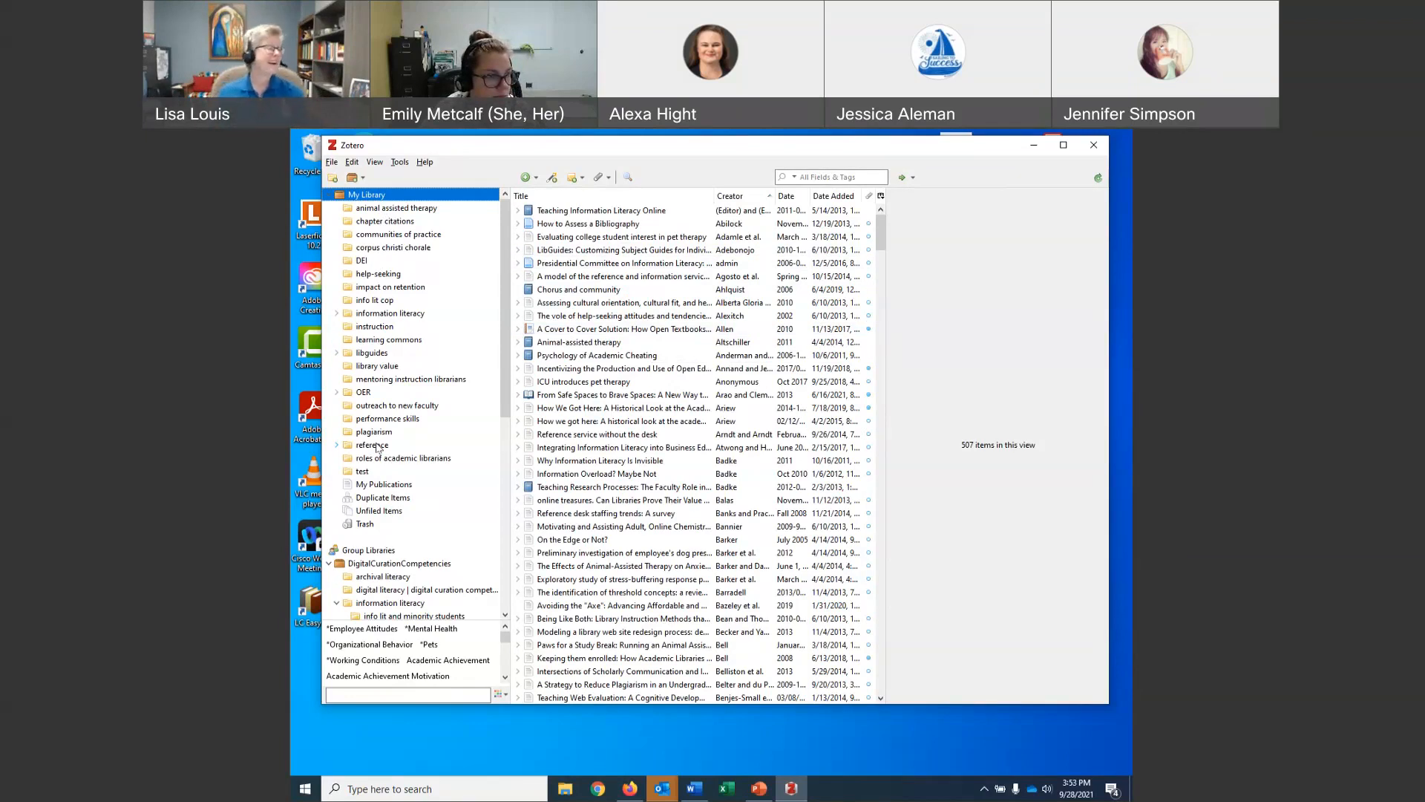
{"action": "left_click", "coordinate": [388, 210]}
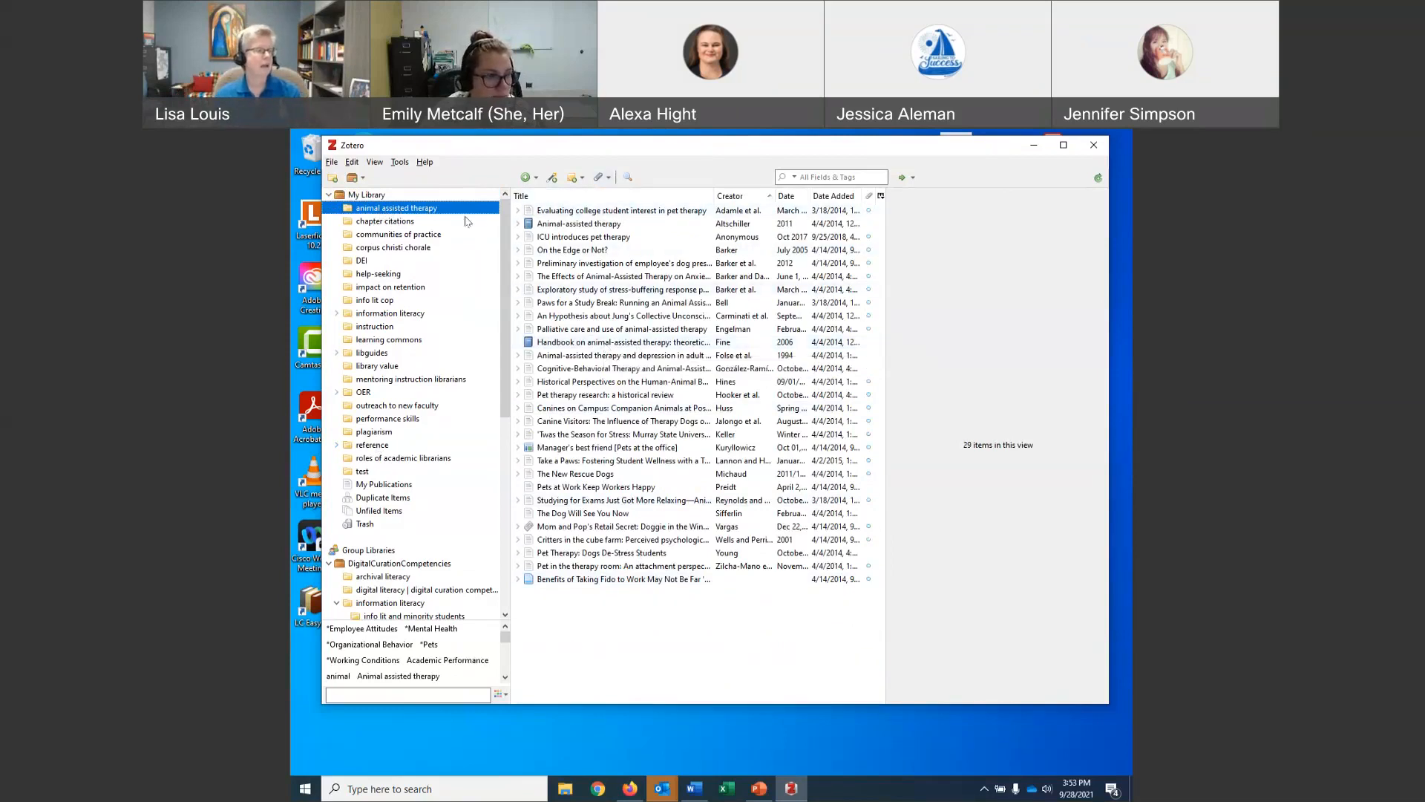
{"action": "left_click", "coordinate": [365, 472]}
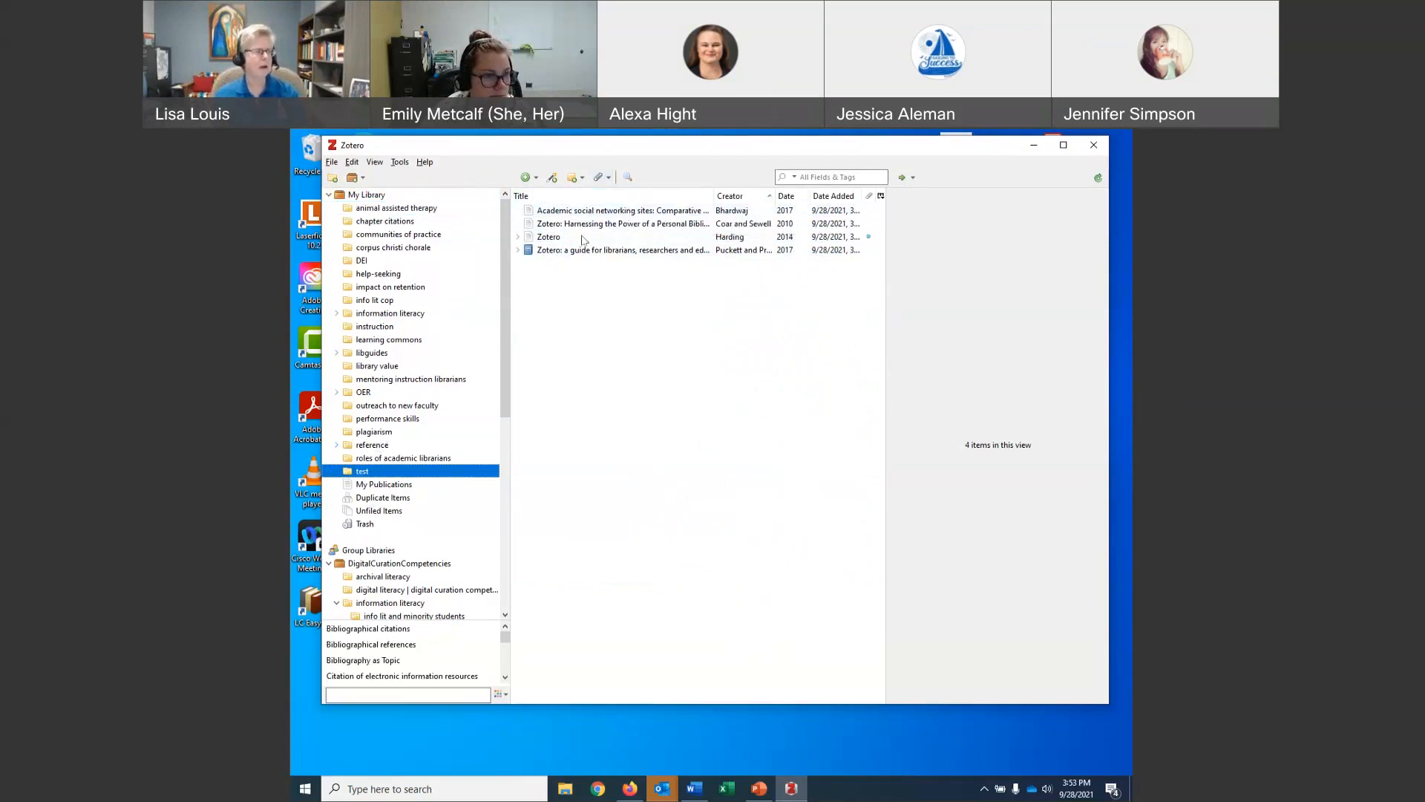
Examine the "Academic social networking sites" record, the "Zotero" article's full-text attachment and the call-number note under the 2017 guide.
{"action": "left_click", "coordinate": [637, 212]}
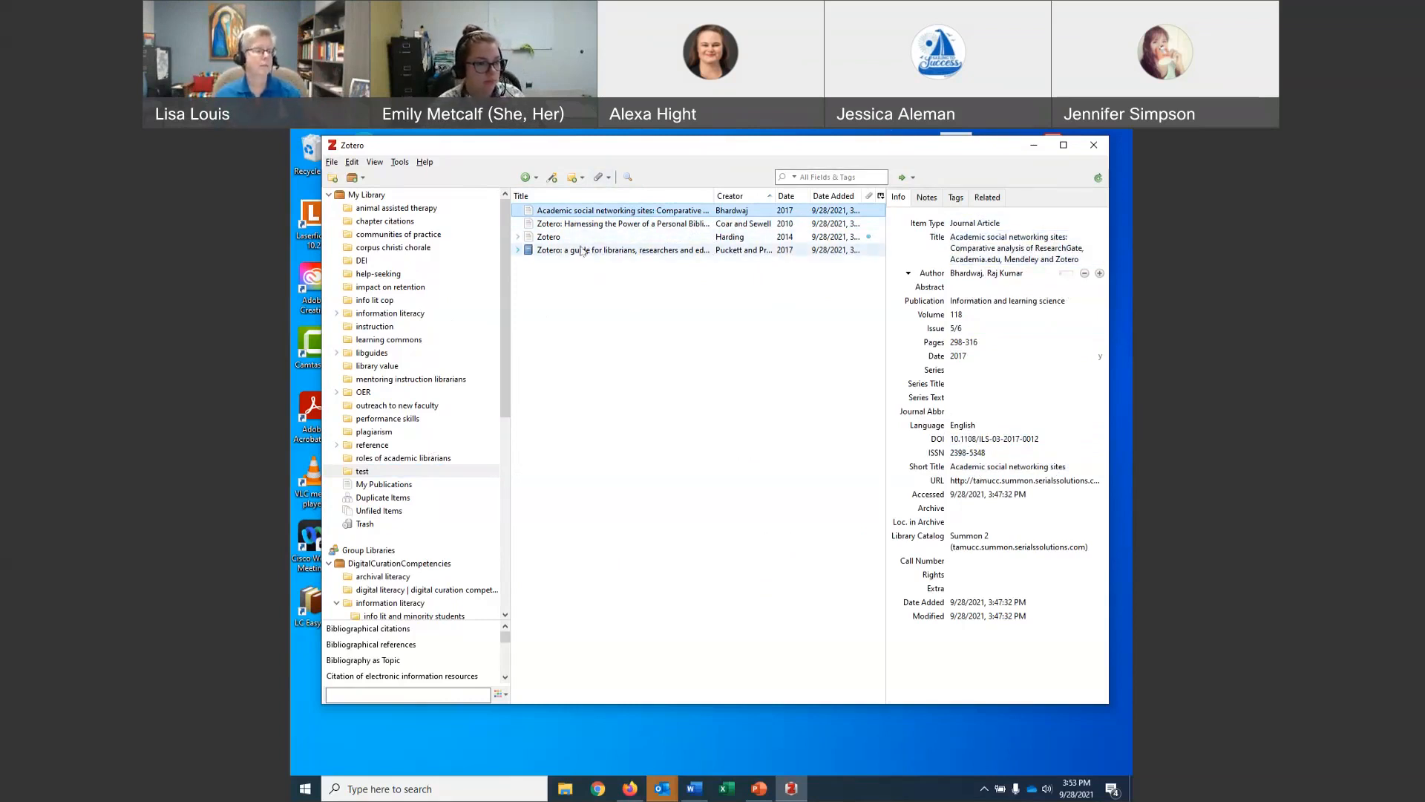
{"action": "left_click", "coordinate": [517, 237]}
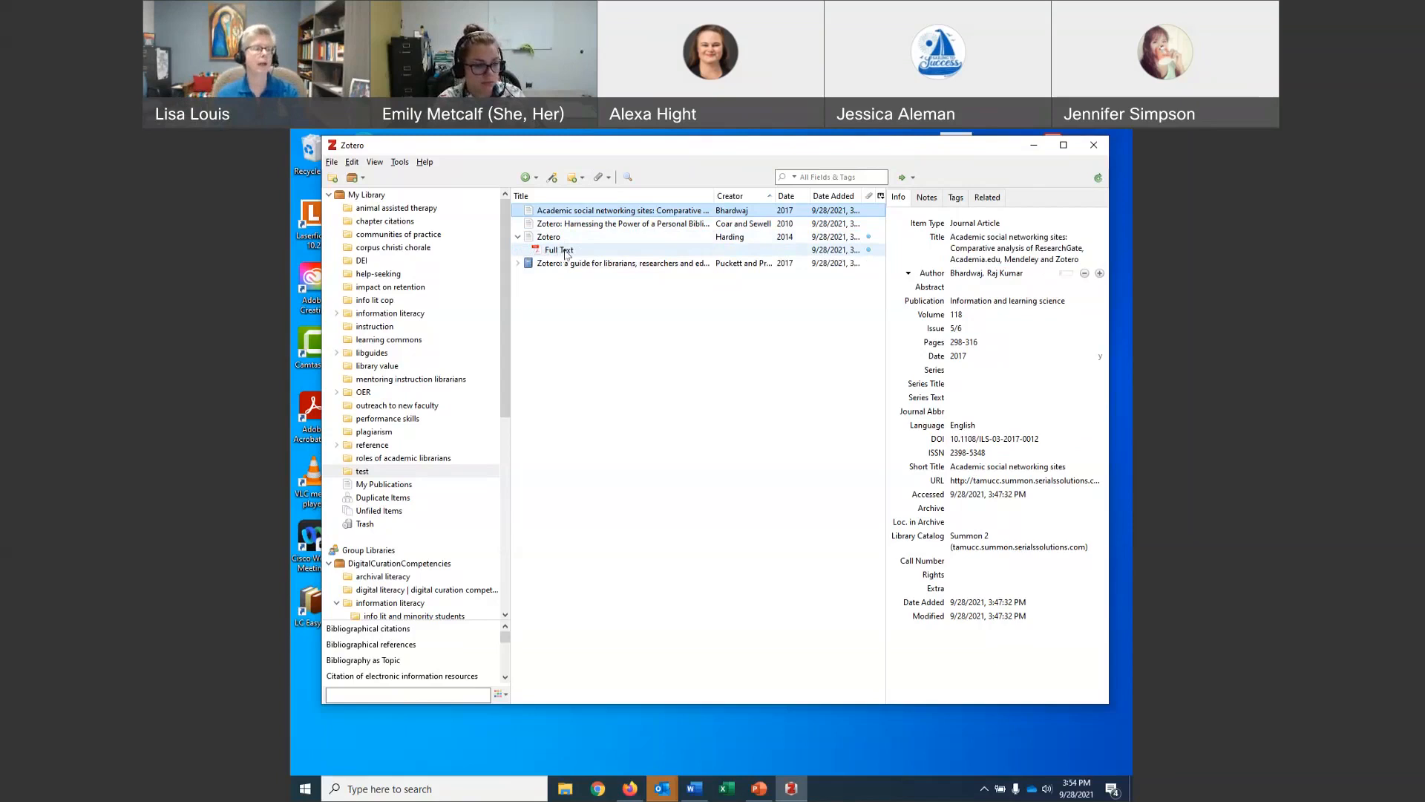
{"action": "left_click", "coordinate": [566, 252]}
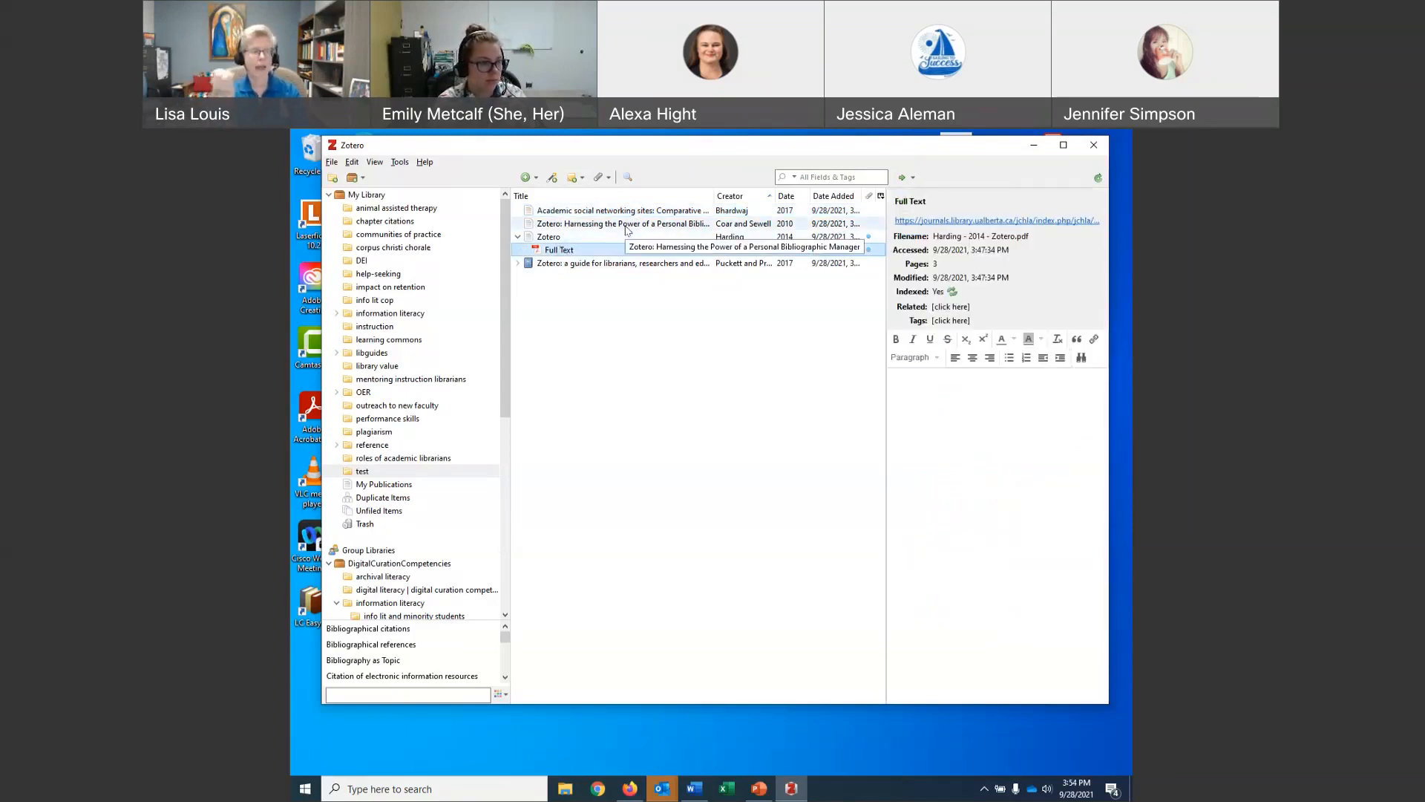
{"action": "left_click", "coordinate": [518, 265]}
{"action": "left_click", "coordinate": [584, 278]}
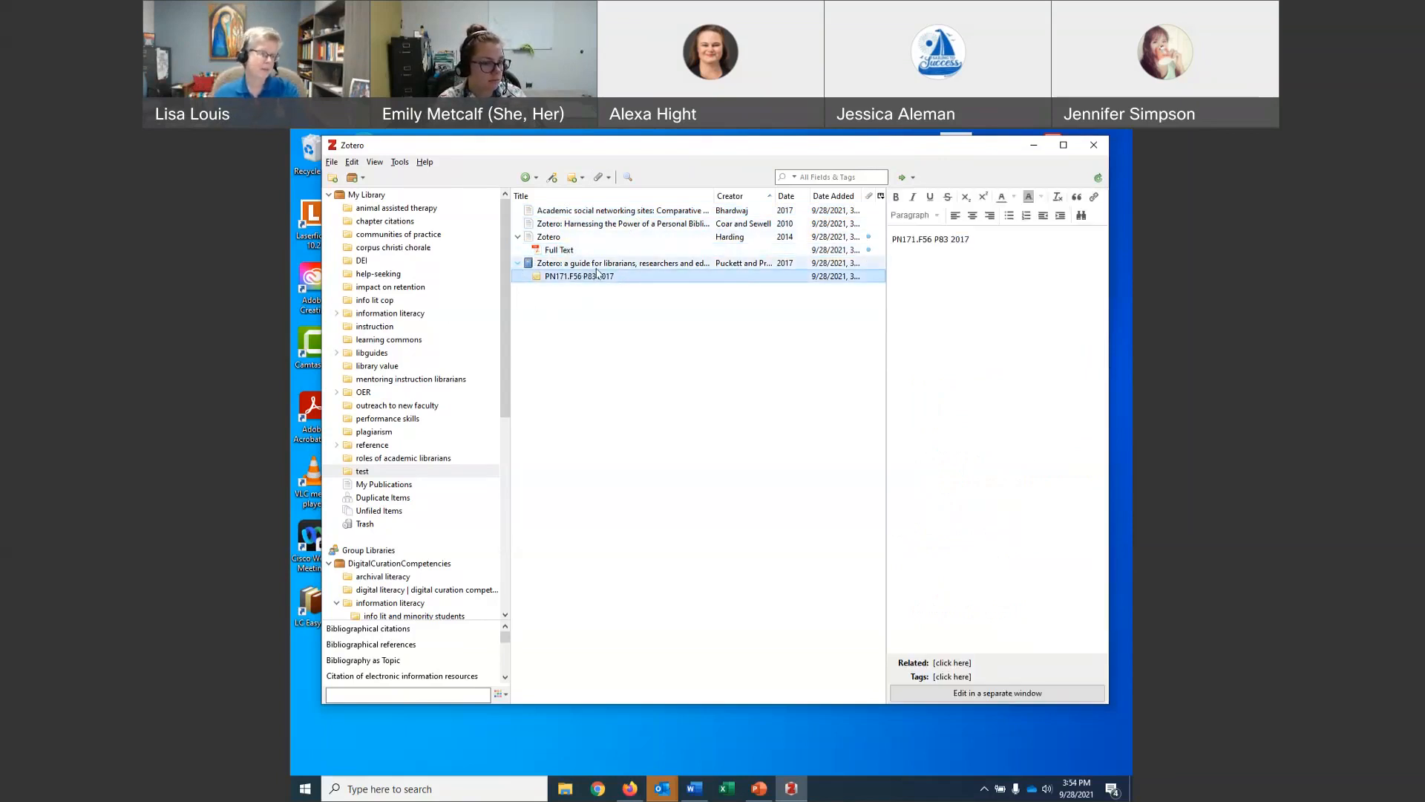
View the details of the 2017 guide for librarians and the "Academic social networking sites" article.
{"action": "left_click", "coordinate": [603, 264]}
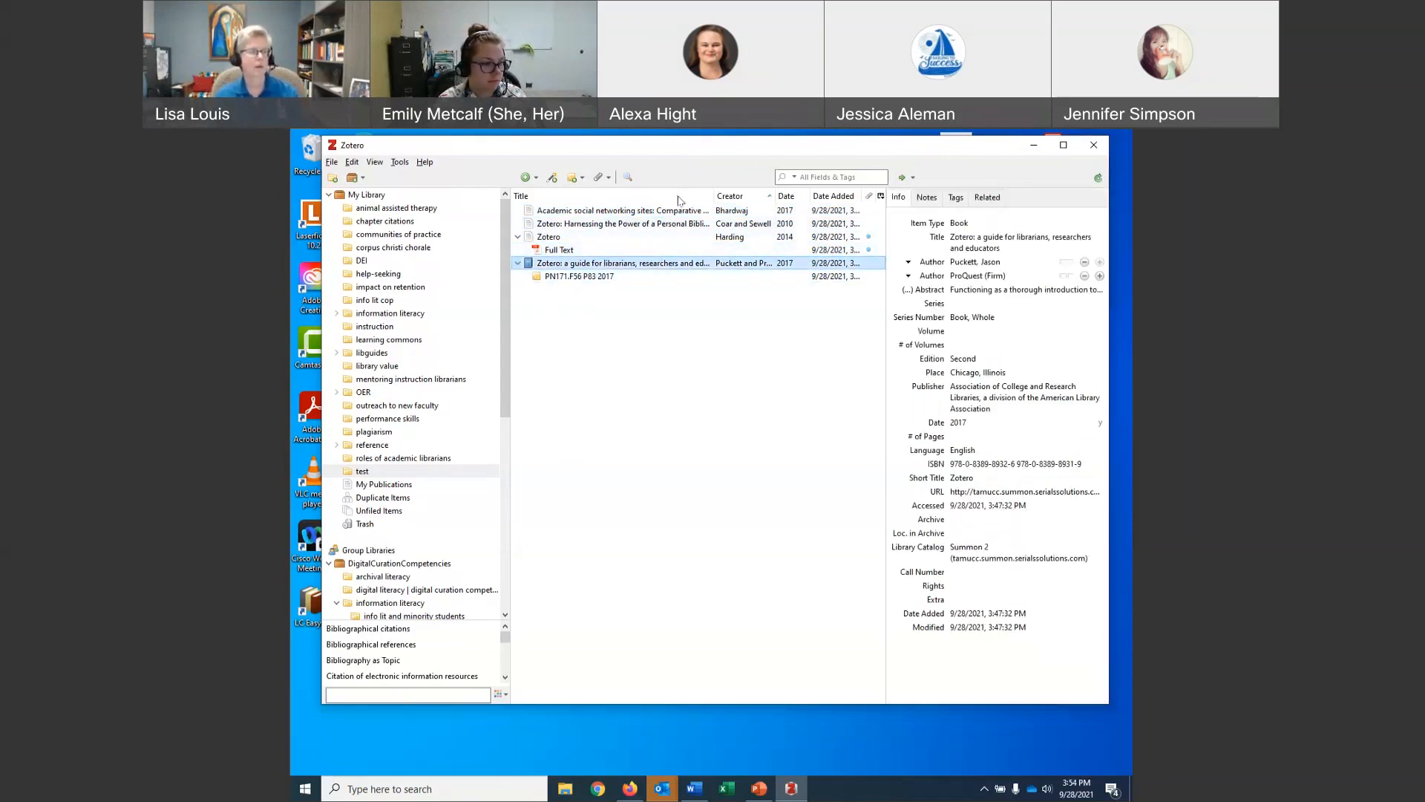
{"action": "left_click", "coordinate": [587, 211]}
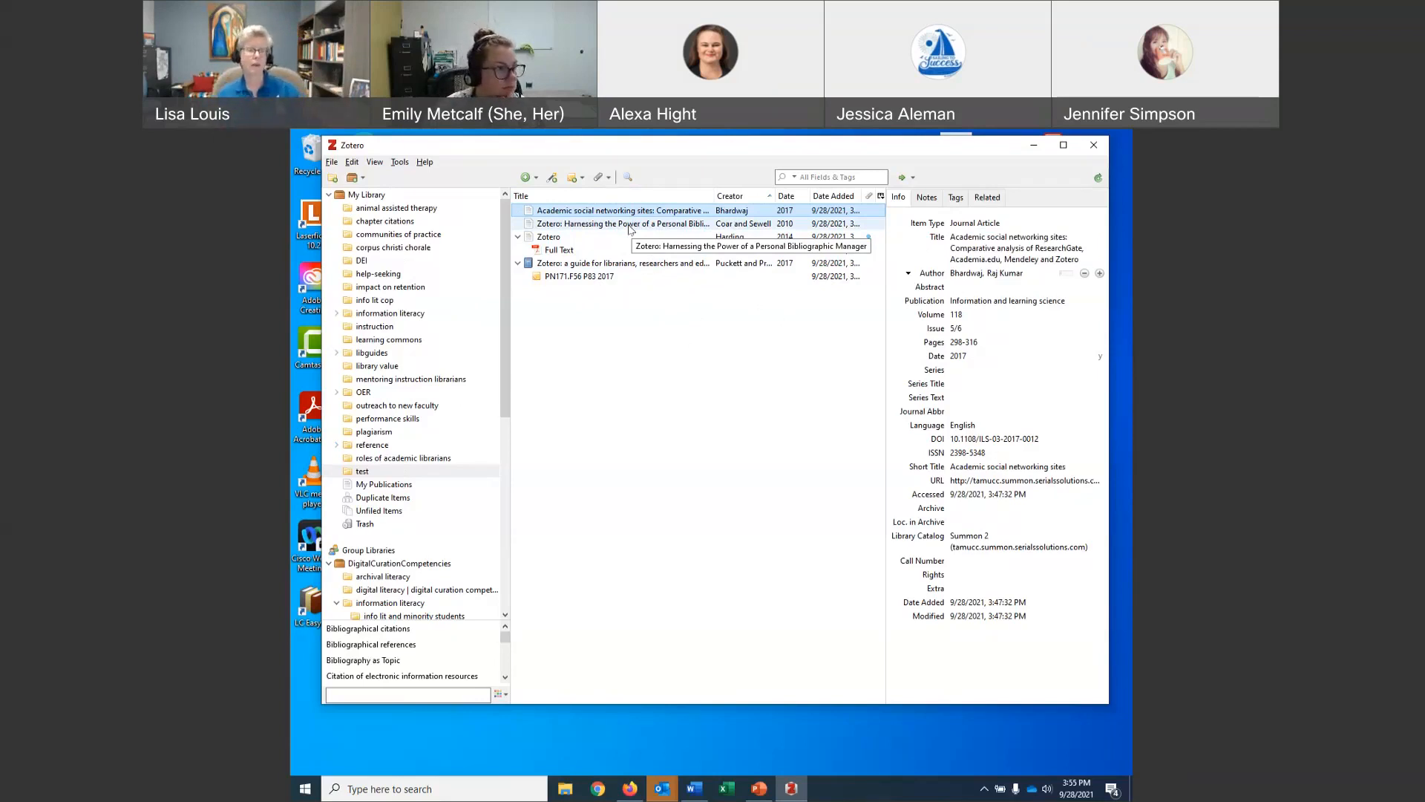
Switch to the browser and look at the Zotero Item Selector for the search results and the first result's Ebook Central page.
{"action": "left_click", "coordinate": [637, 791]}
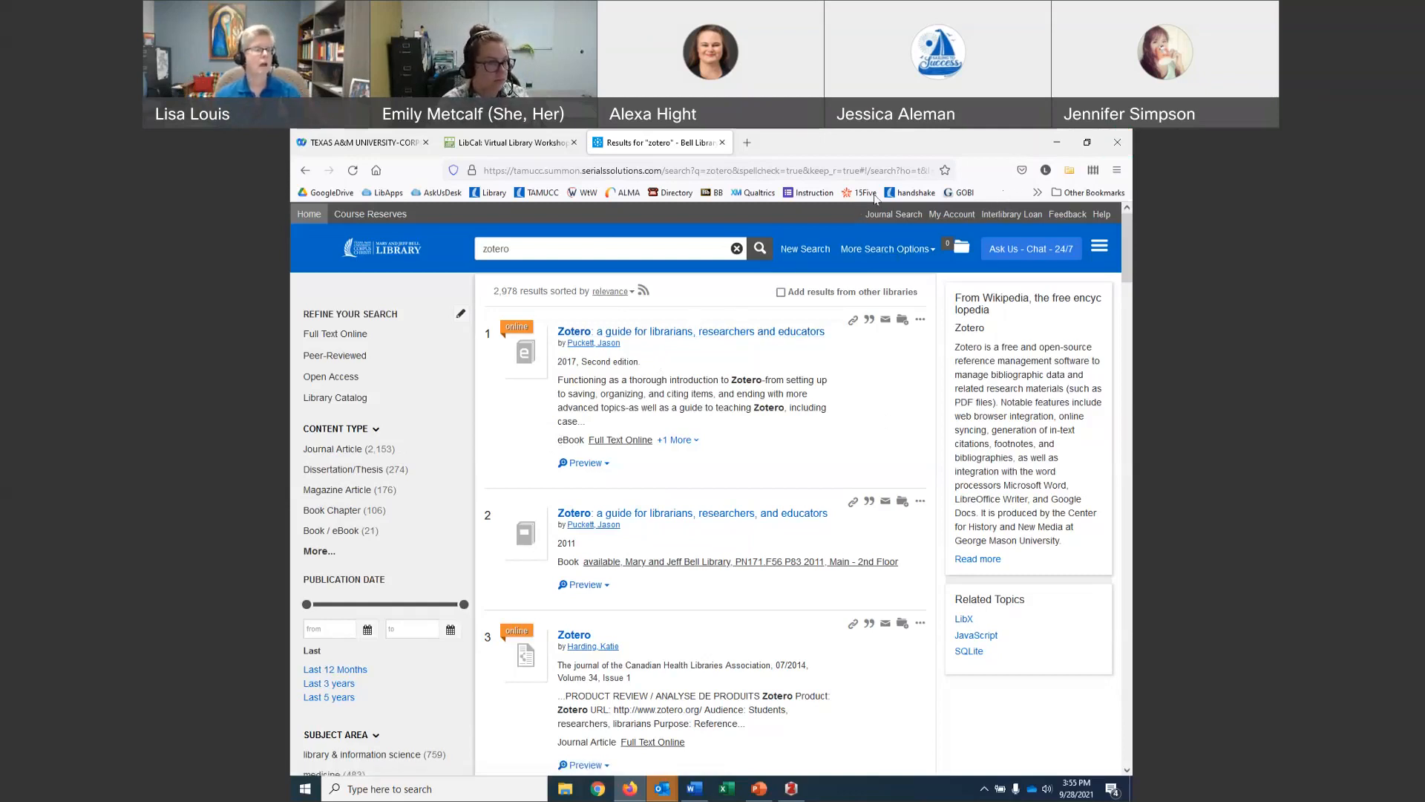
{"action": "left_click", "coordinate": [1070, 172]}
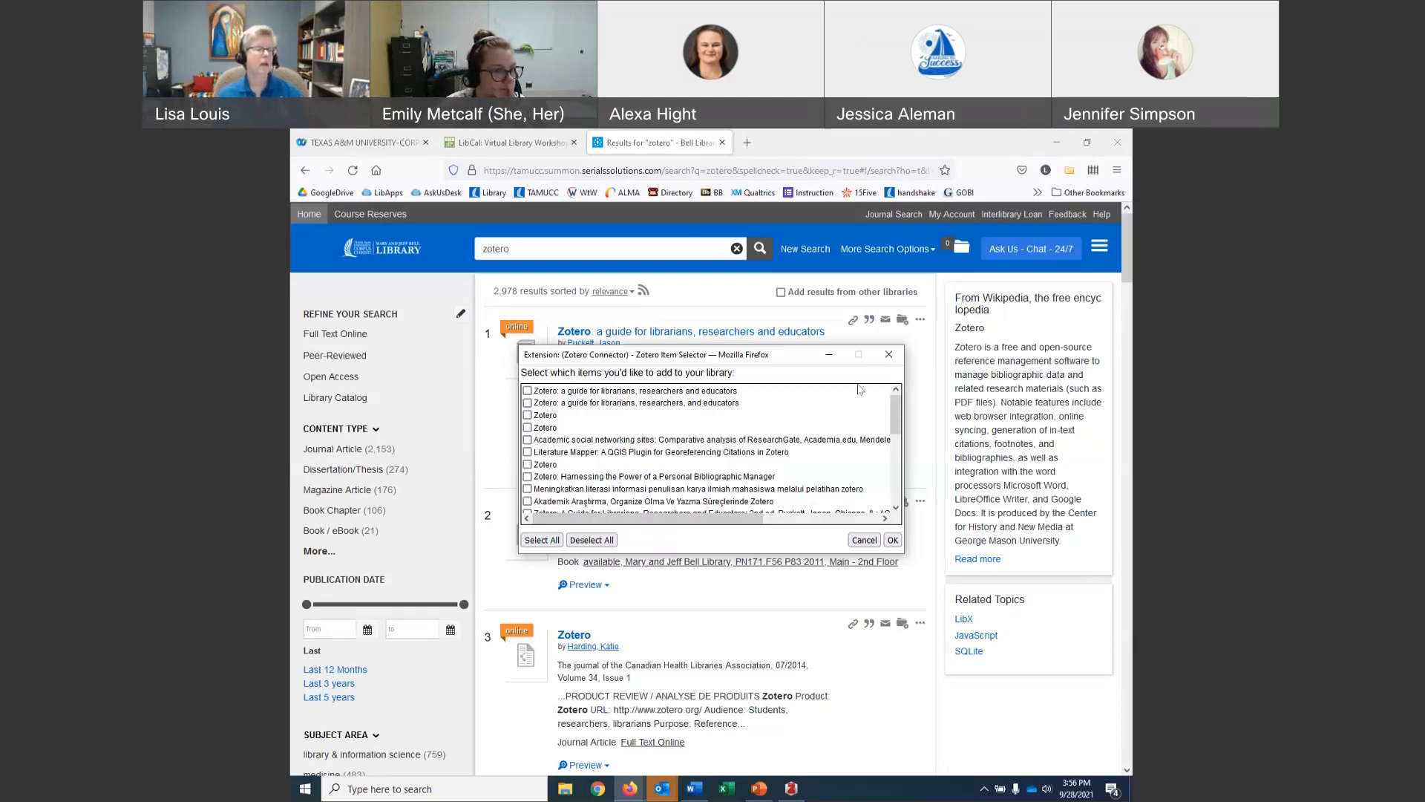
{"action": "left_click", "coordinate": [890, 355]}
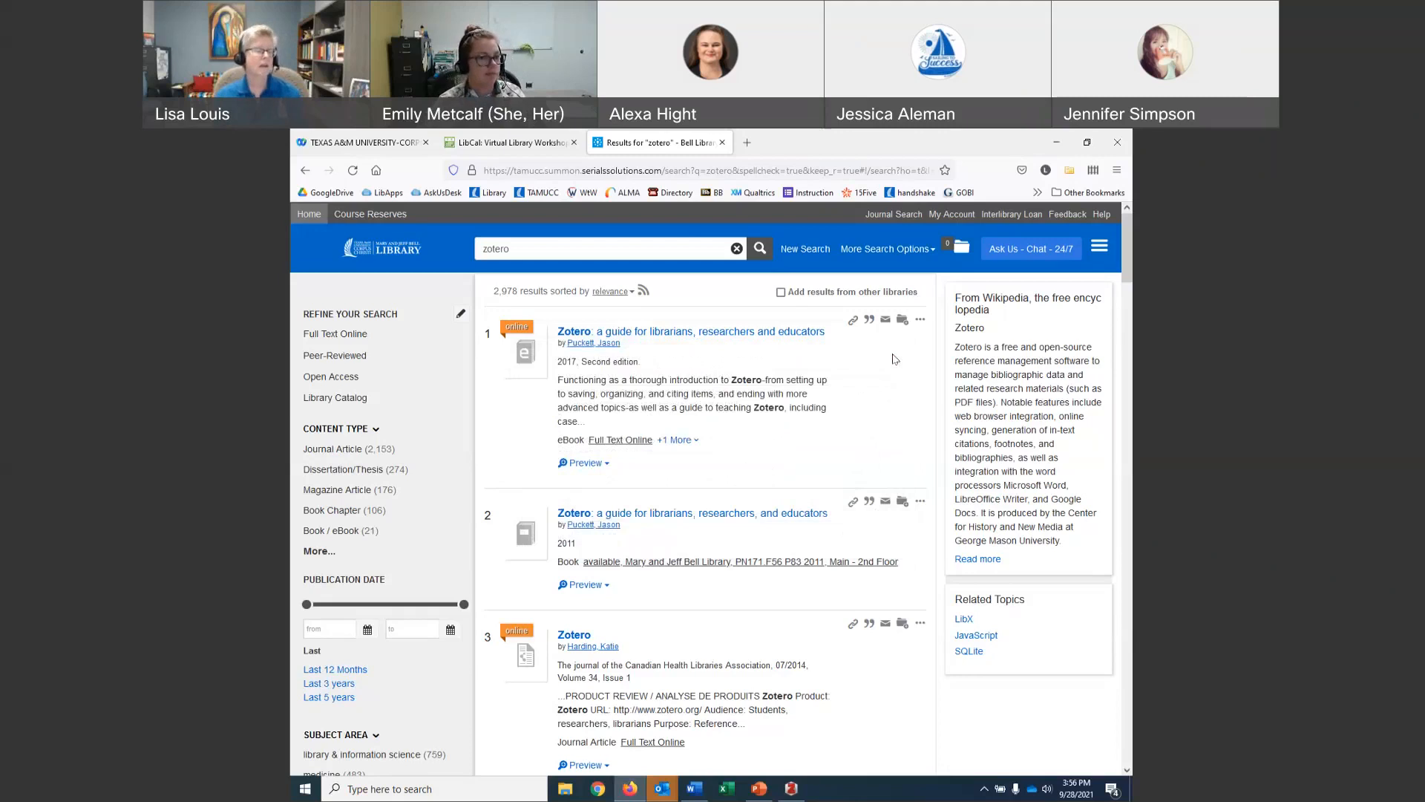
{"action": "left_click", "coordinate": [607, 333]}
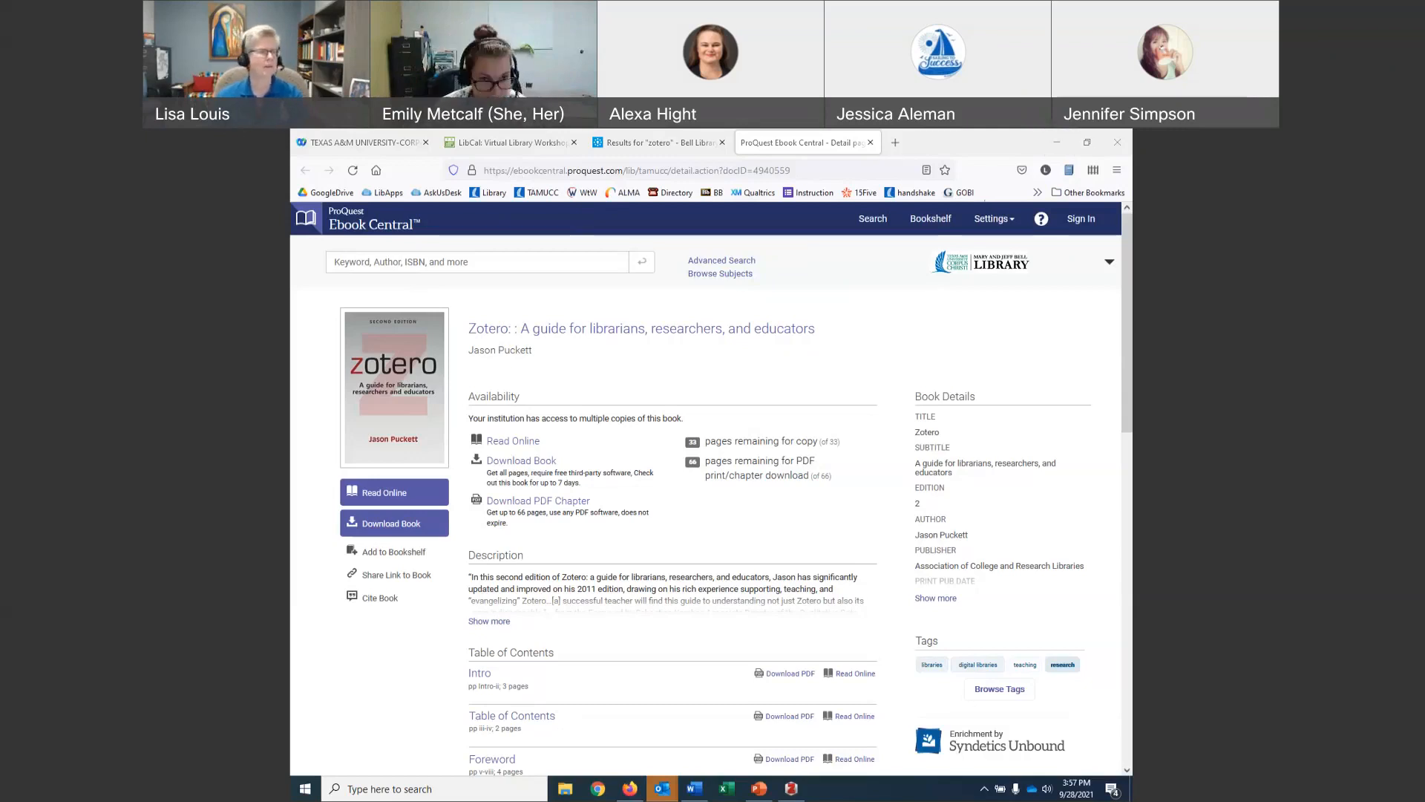
{"action": "left_click", "coordinate": [647, 142]}
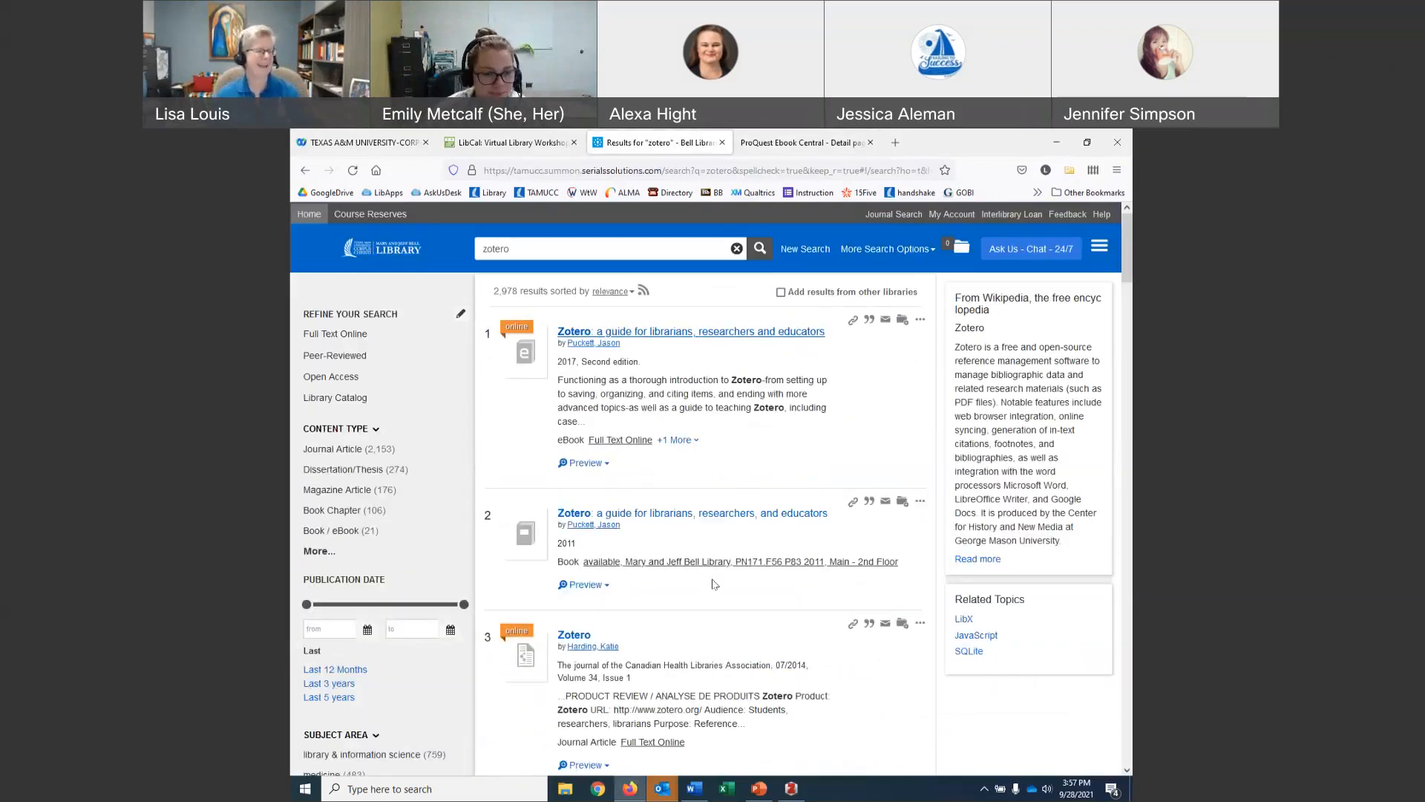
Open the library result "Evaluating Zotero, SHERPA/RoMEO, and Unpaywall in an institutional repository workflow" and save its article page to Zotero's "test" collection.
{"action": "scroll", "coordinate": [691, 502], "scroll_direction": "down", "scroll_amount": 15}
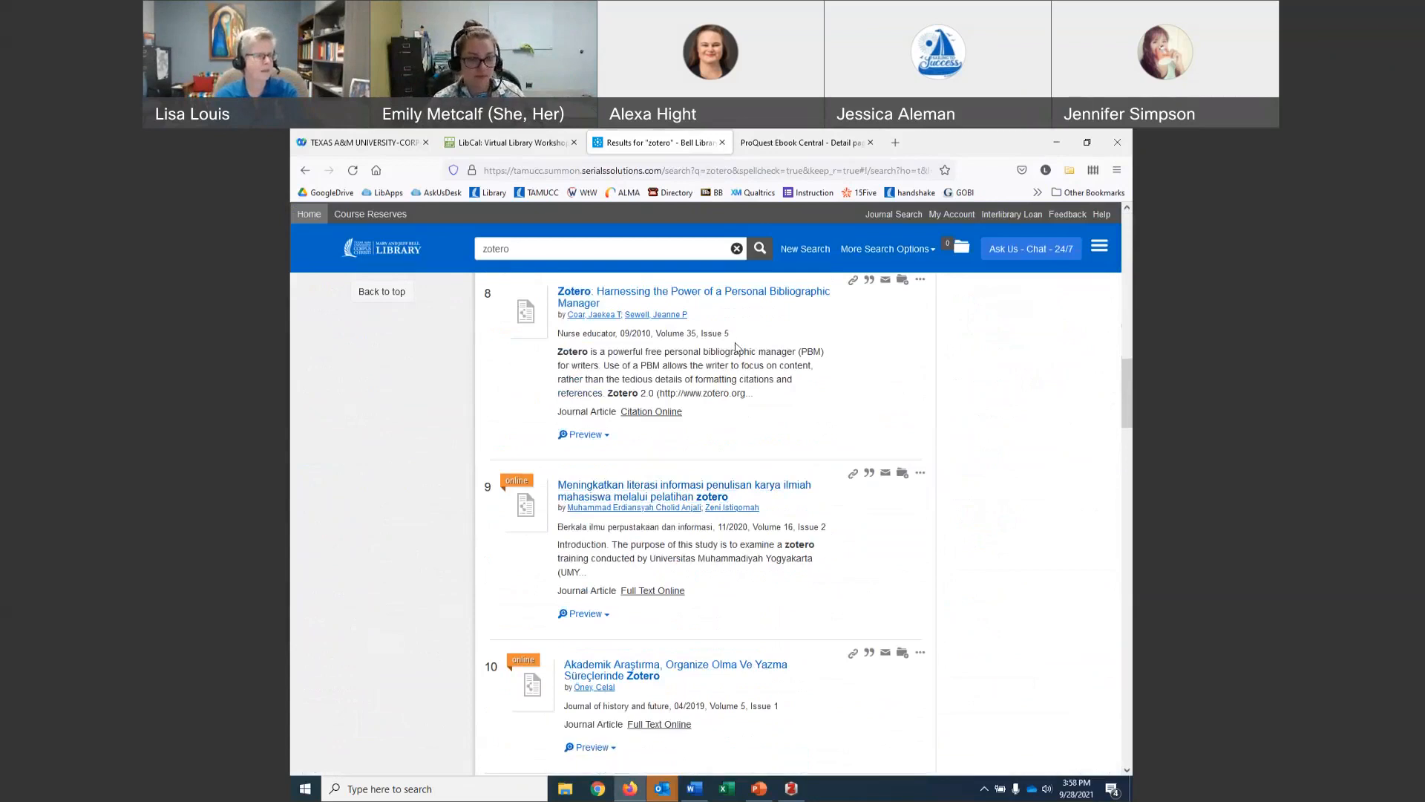
{"action": "scroll", "coordinate": [738, 347], "scroll_direction": "down", "scroll_amount": 2}
{"action": "scroll", "coordinate": [737, 348], "scroll_direction": "down", "scroll_amount": 6}
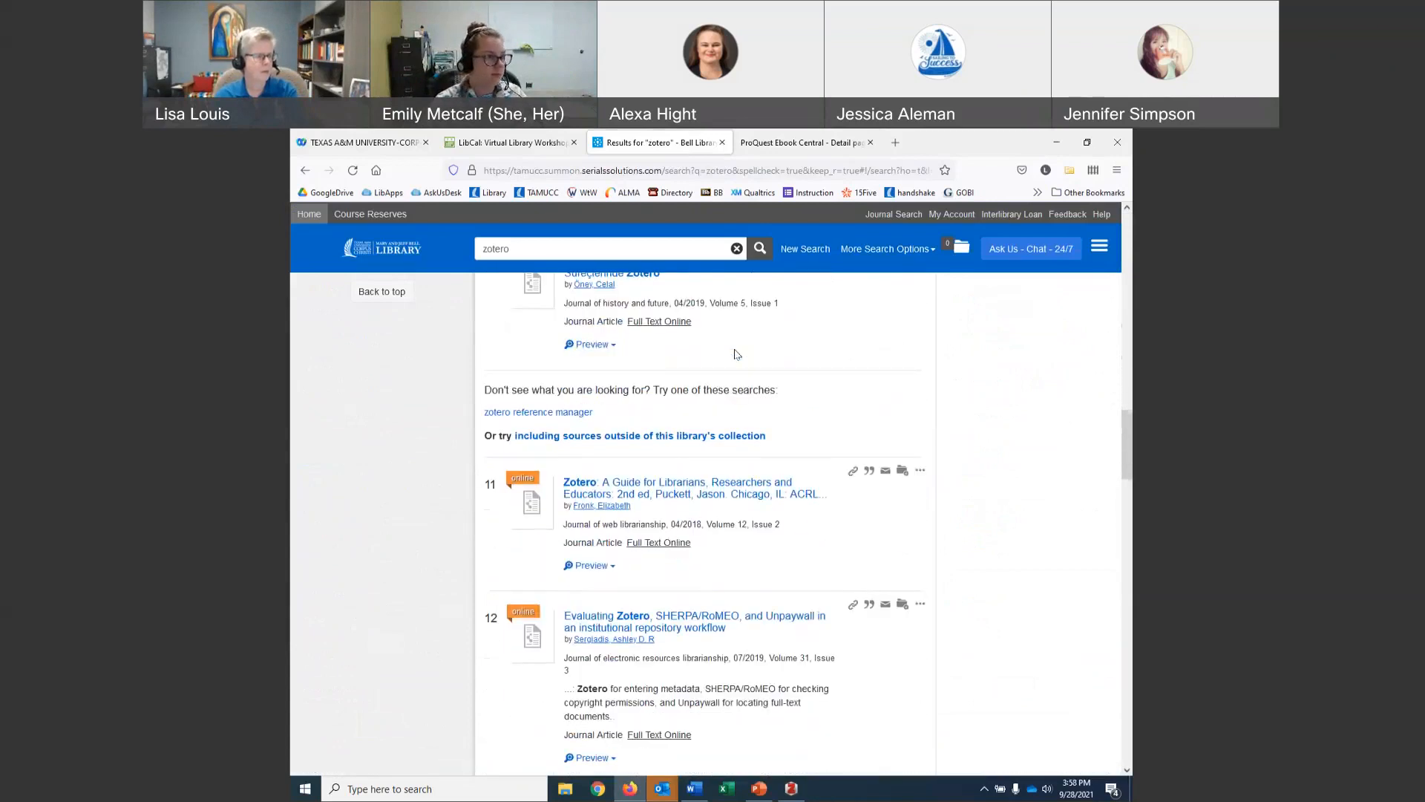
{"action": "scroll", "coordinate": [735, 355], "scroll_direction": "down", "scroll_amount": 2}
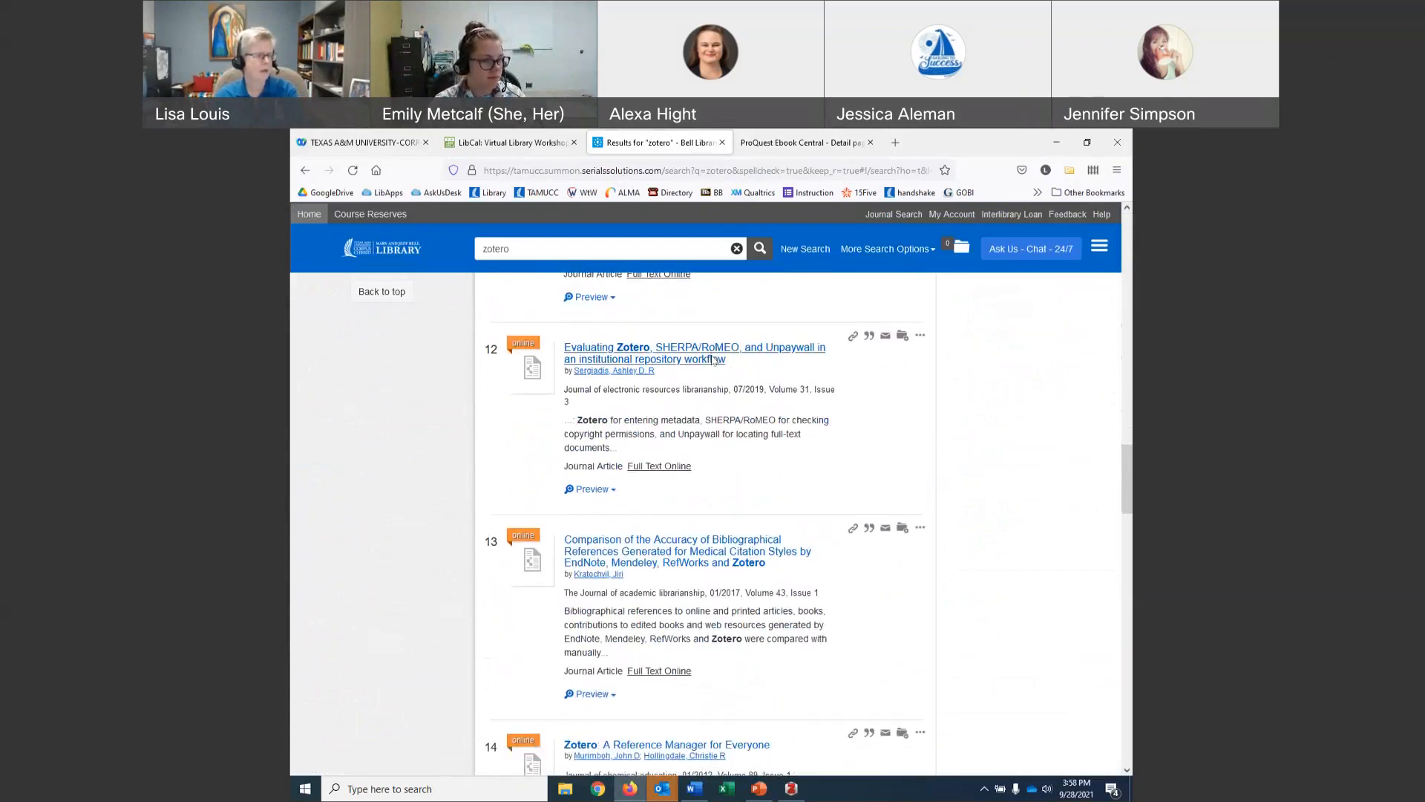
{"action": "scroll", "coordinate": [714, 355], "scroll_direction": "down", "scroll_amount": 1}
{"action": "scroll", "coordinate": [726, 338], "scroll_direction": "up", "scroll_amount": 1}
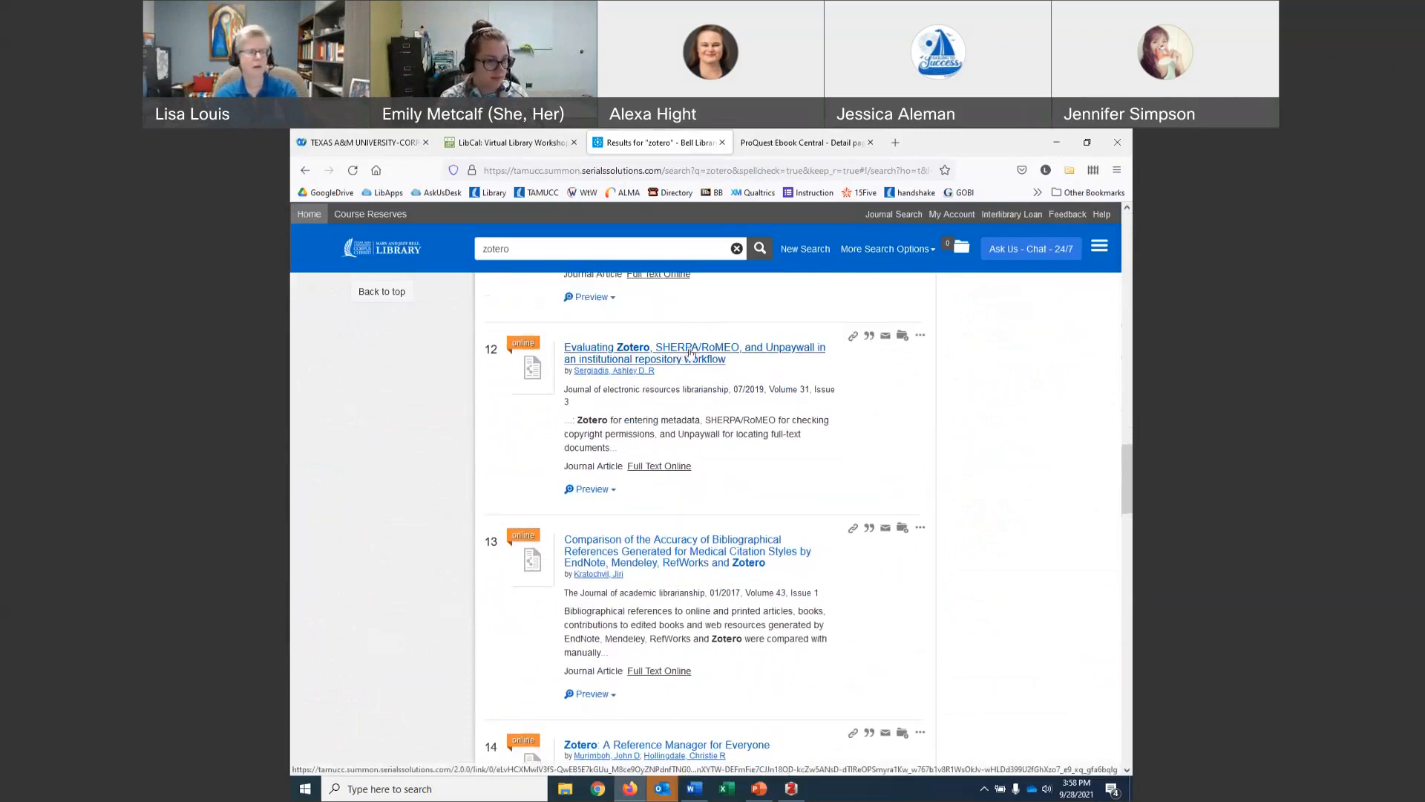
{"action": "left_click", "coordinate": [632, 352]}
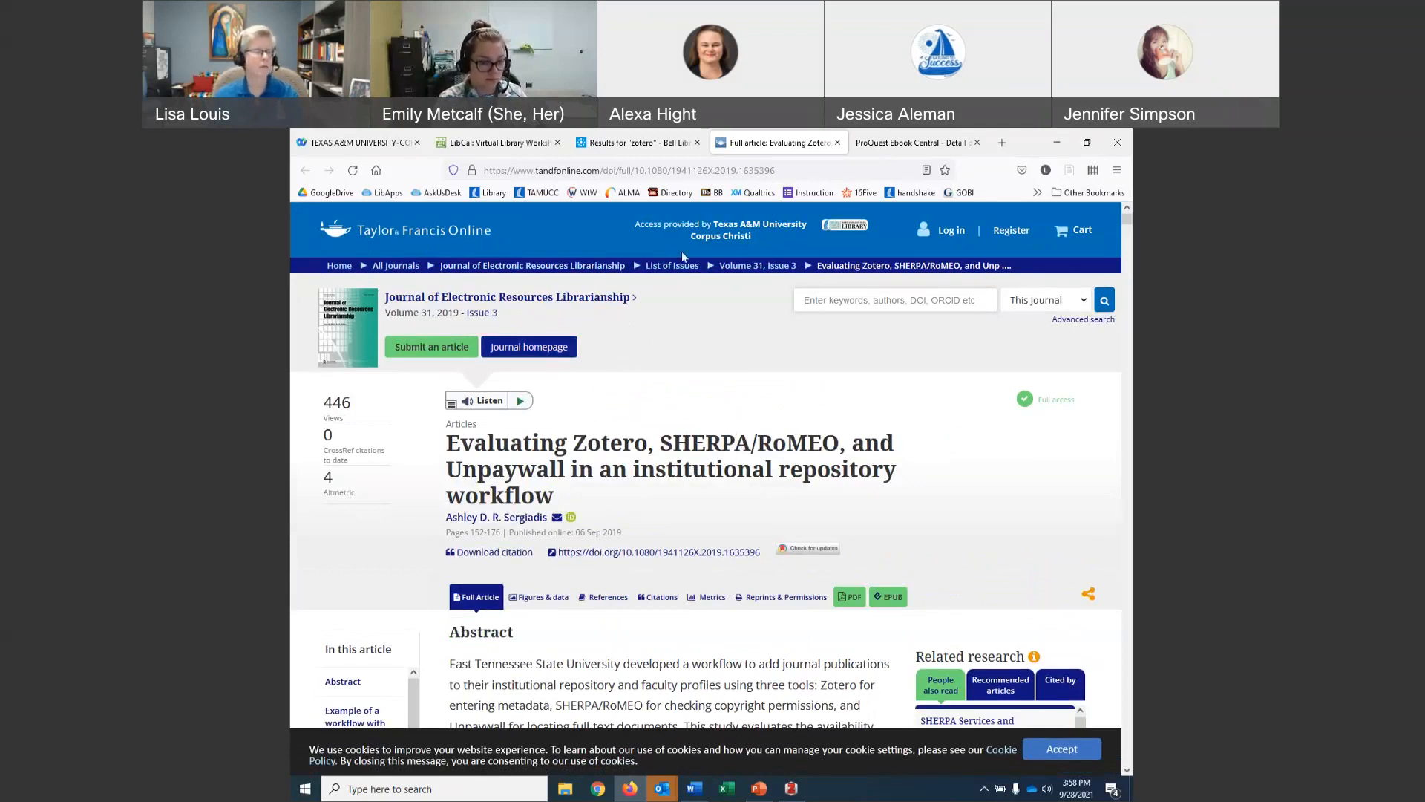
{"action": "left_click", "coordinate": [1071, 173]}
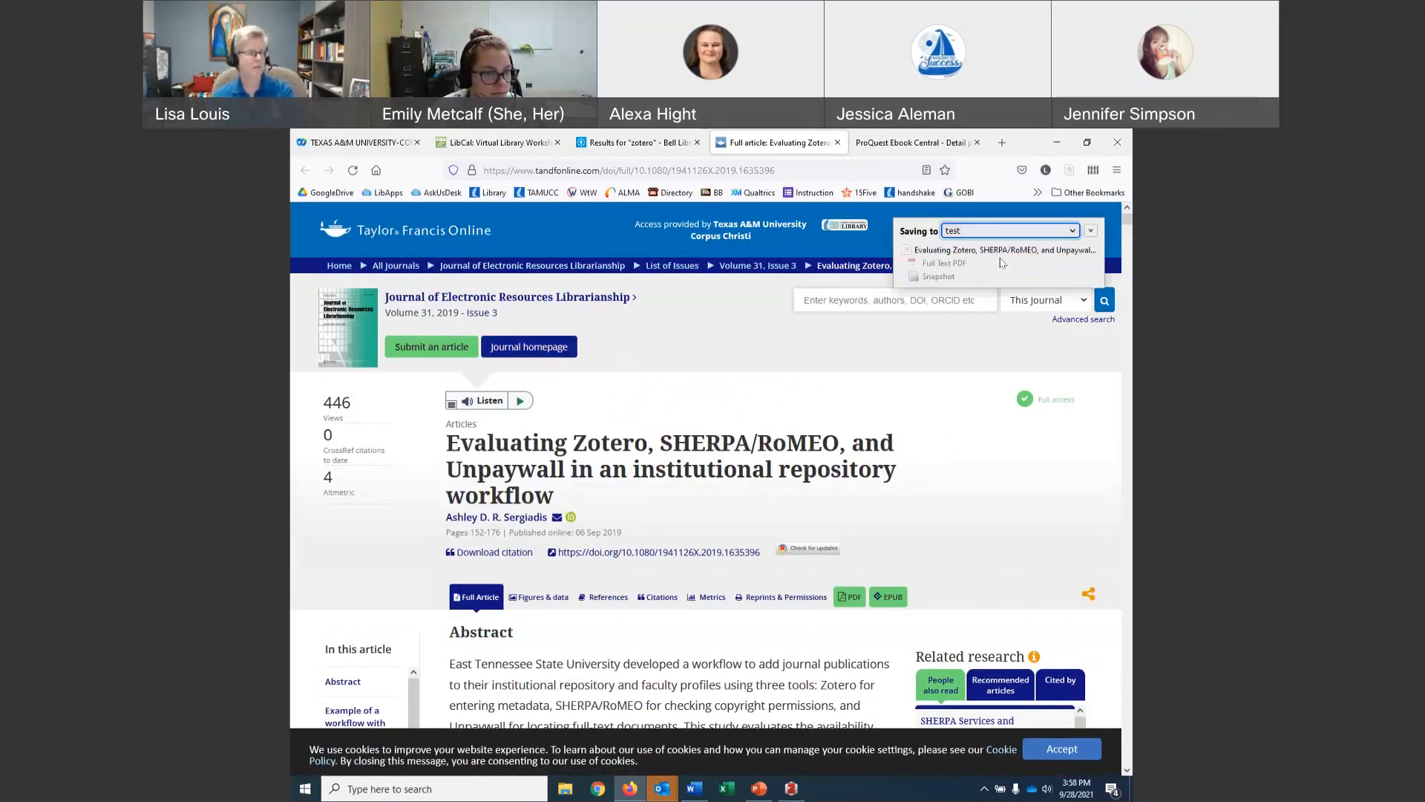
Switch to Zotero and examine the attachments, abstract and other details of the saved "Evaluating Zotero" article.
{"action": "left_click", "coordinate": [793, 790]}
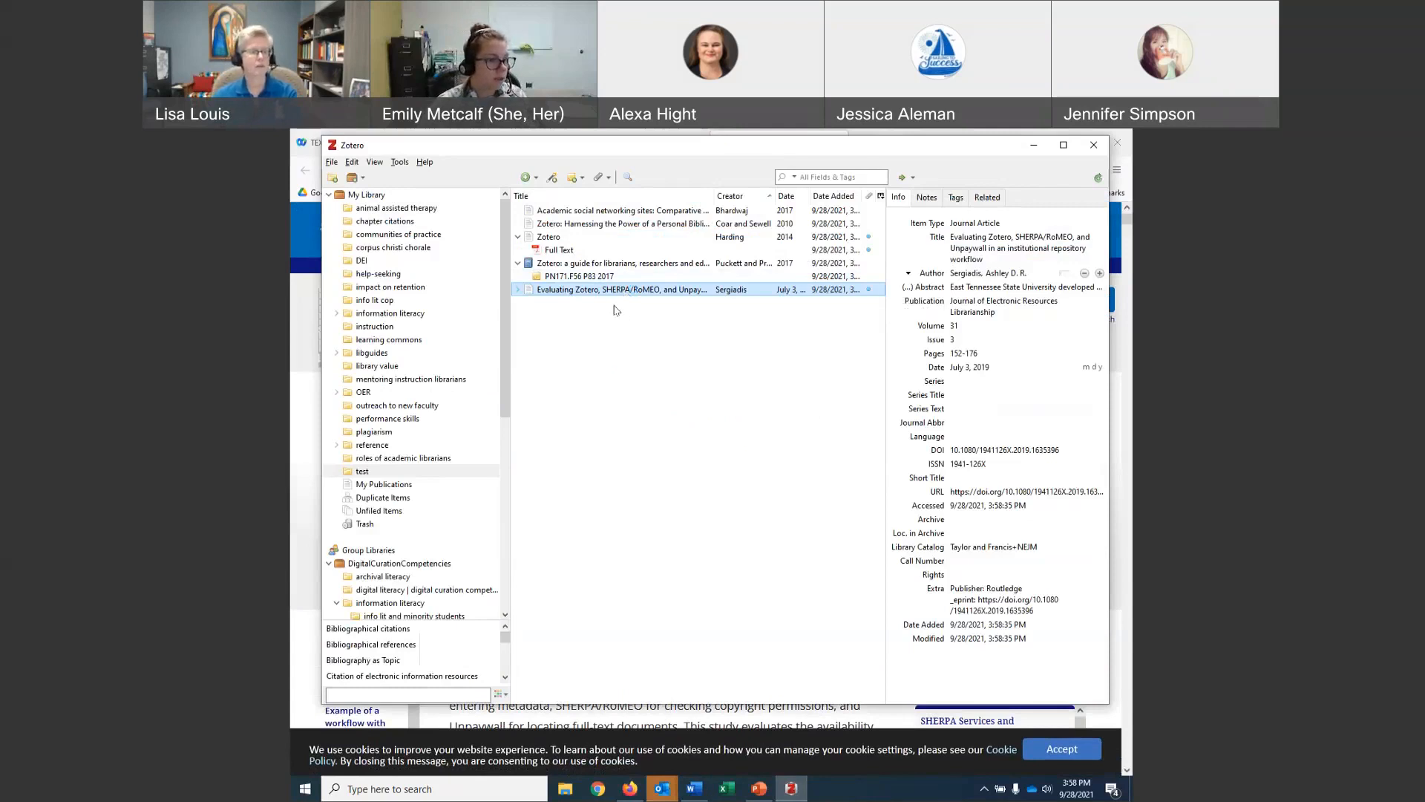
{"action": "left_click", "coordinate": [518, 291]}
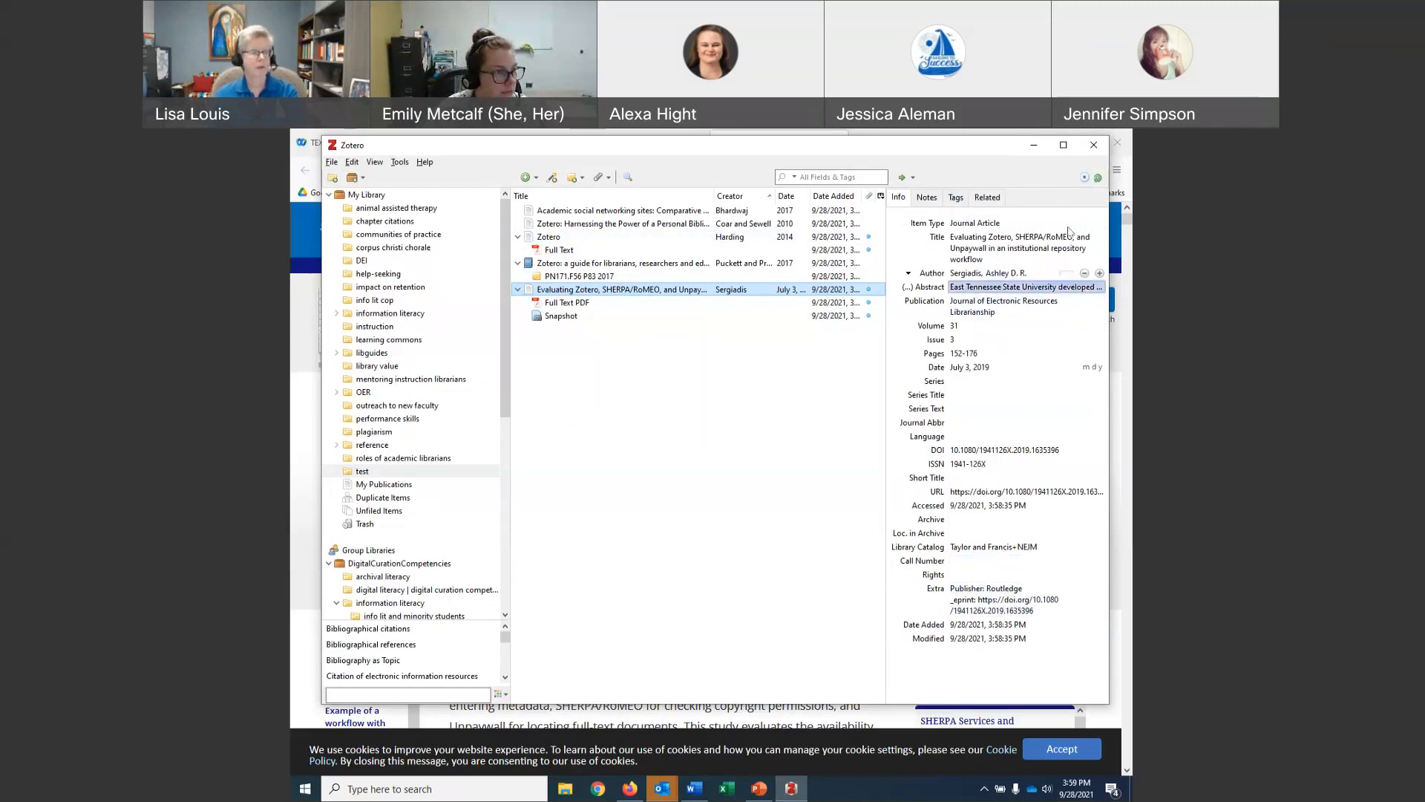
{"action": "left_click", "coordinate": [1032, 288]}
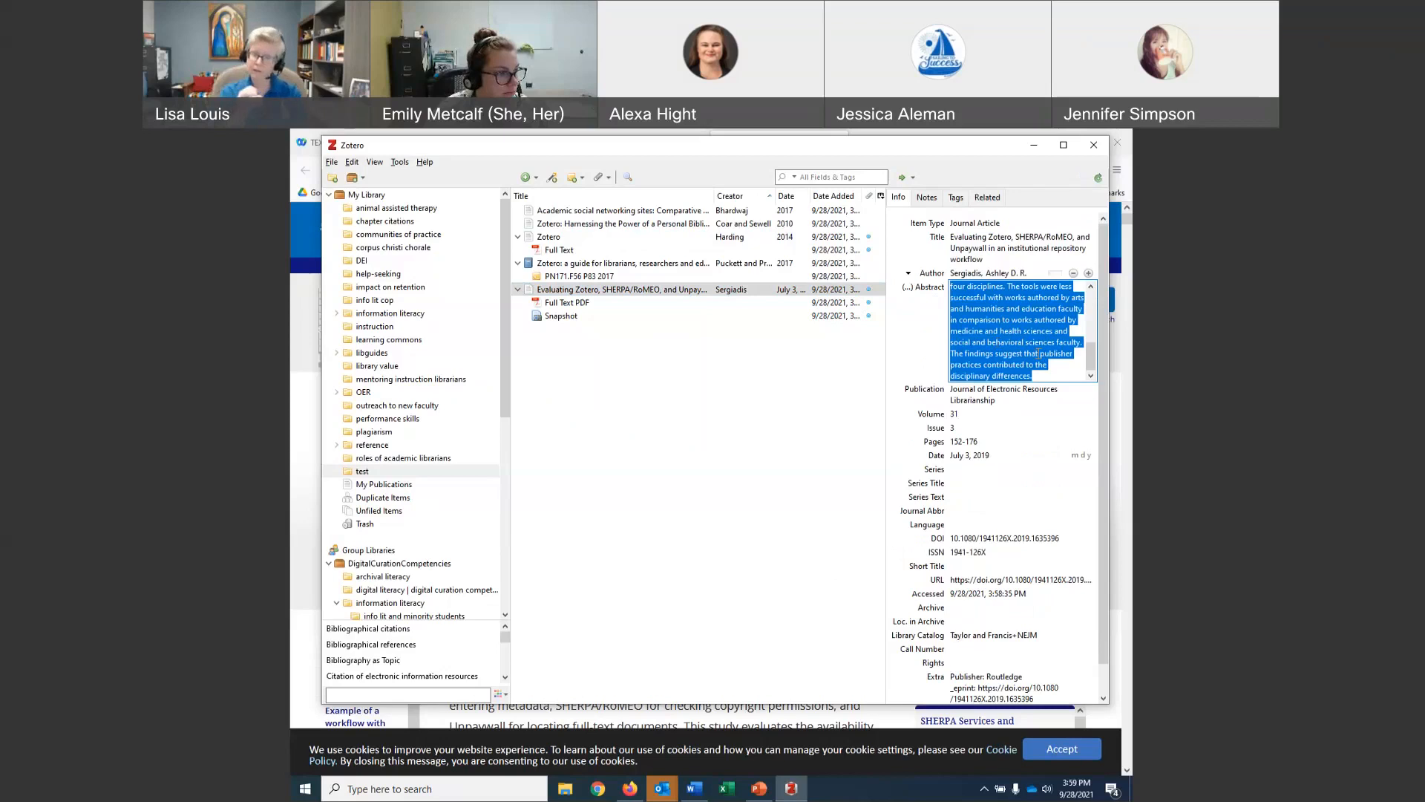
{"action": "left_click", "coordinate": [870, 408]}
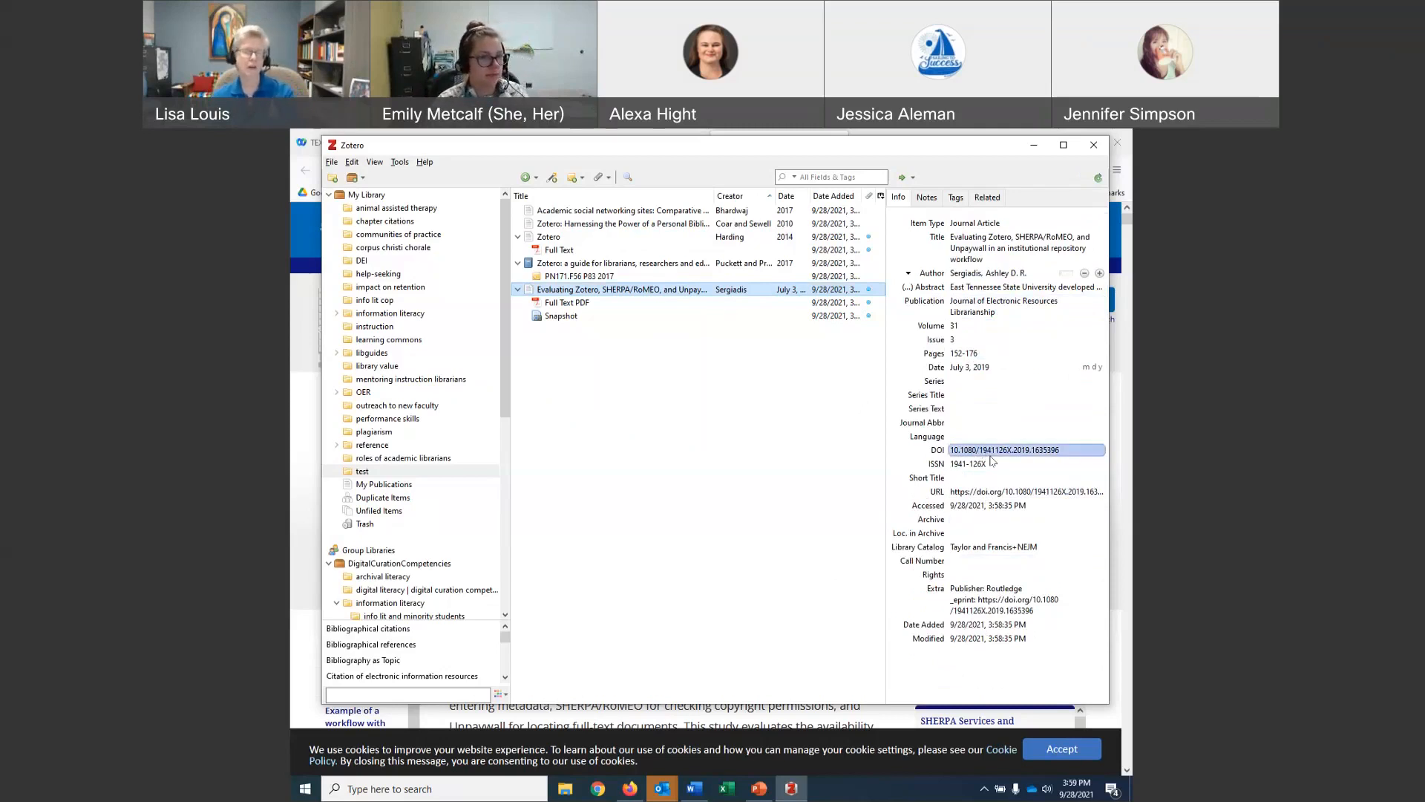
{"action": "key", "text": "Return"}
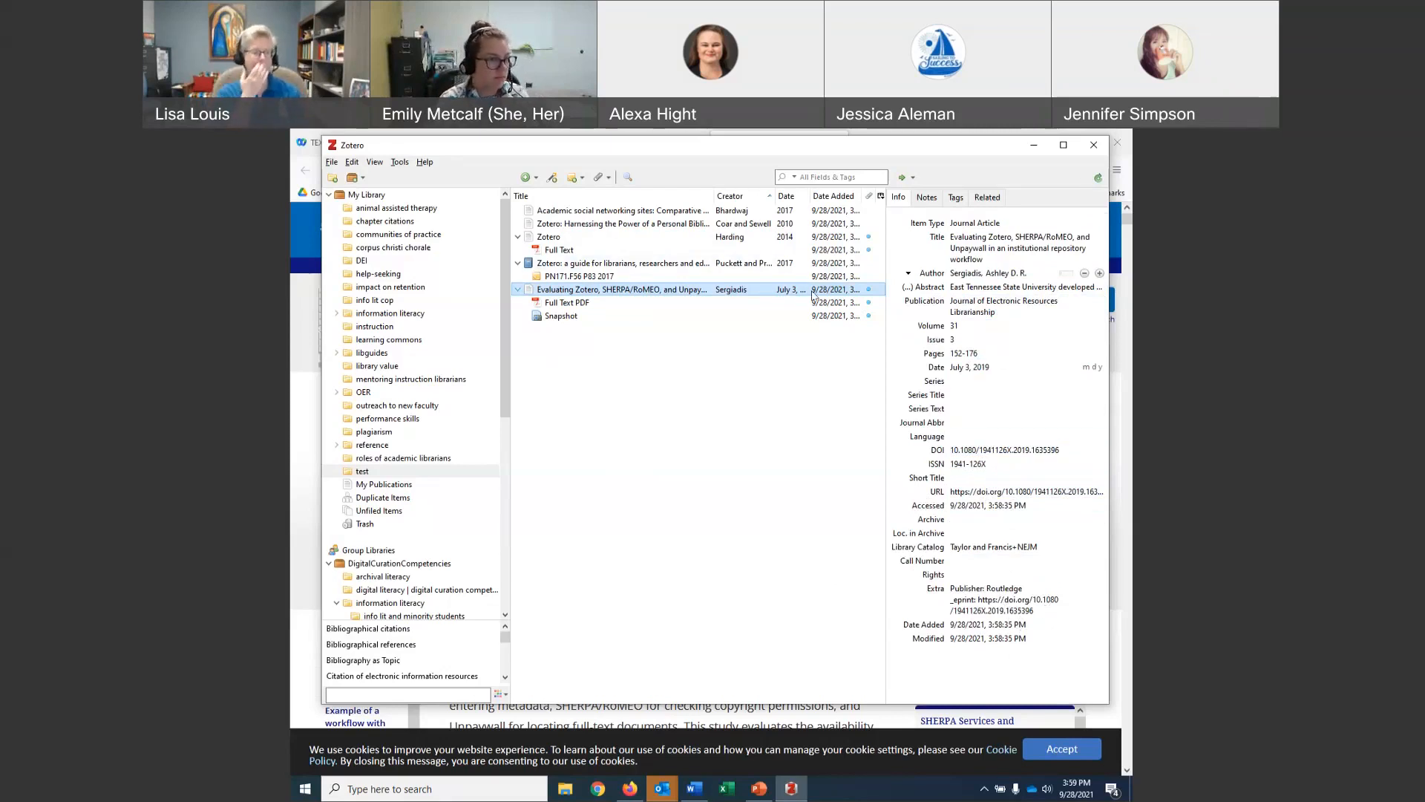
View the article's Full Text PDF attachment through its web link, and close the PDF, article and Ebook Central browser tabs.
{"action": "left_click", "coordinate": [576, 305]}
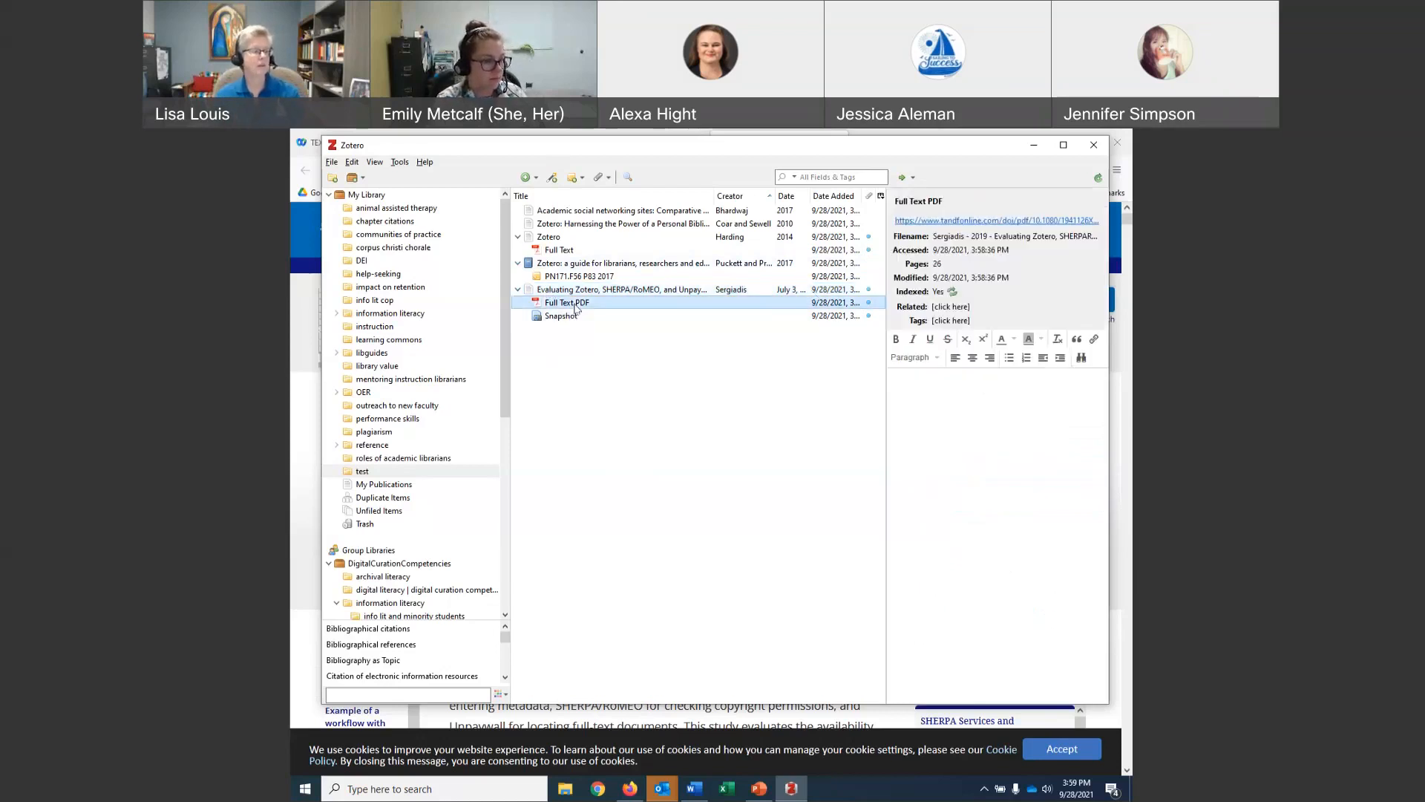
{"action": "left_click", "coordinate": [999, 221]}
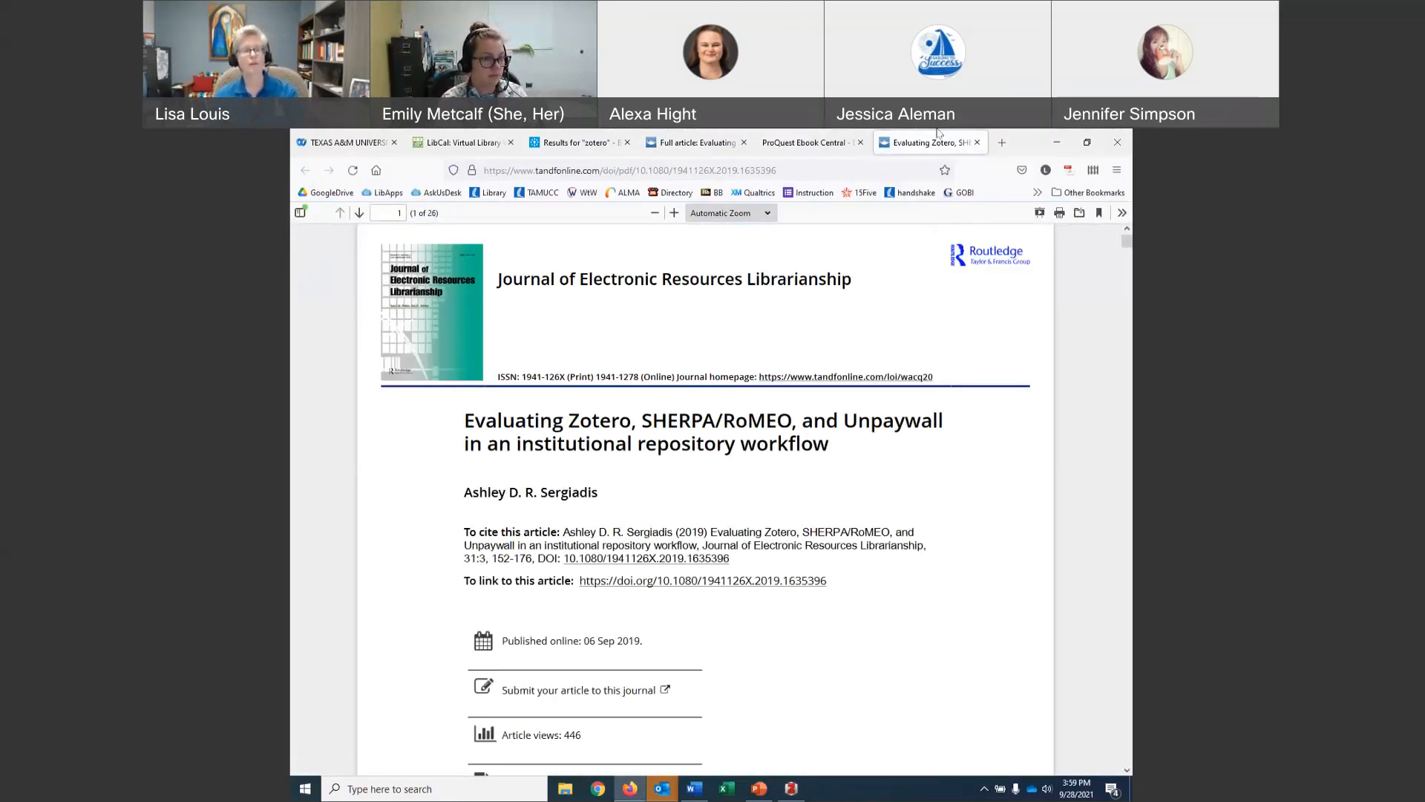
{"action": "left_click", "coordinate": [977, 142]}
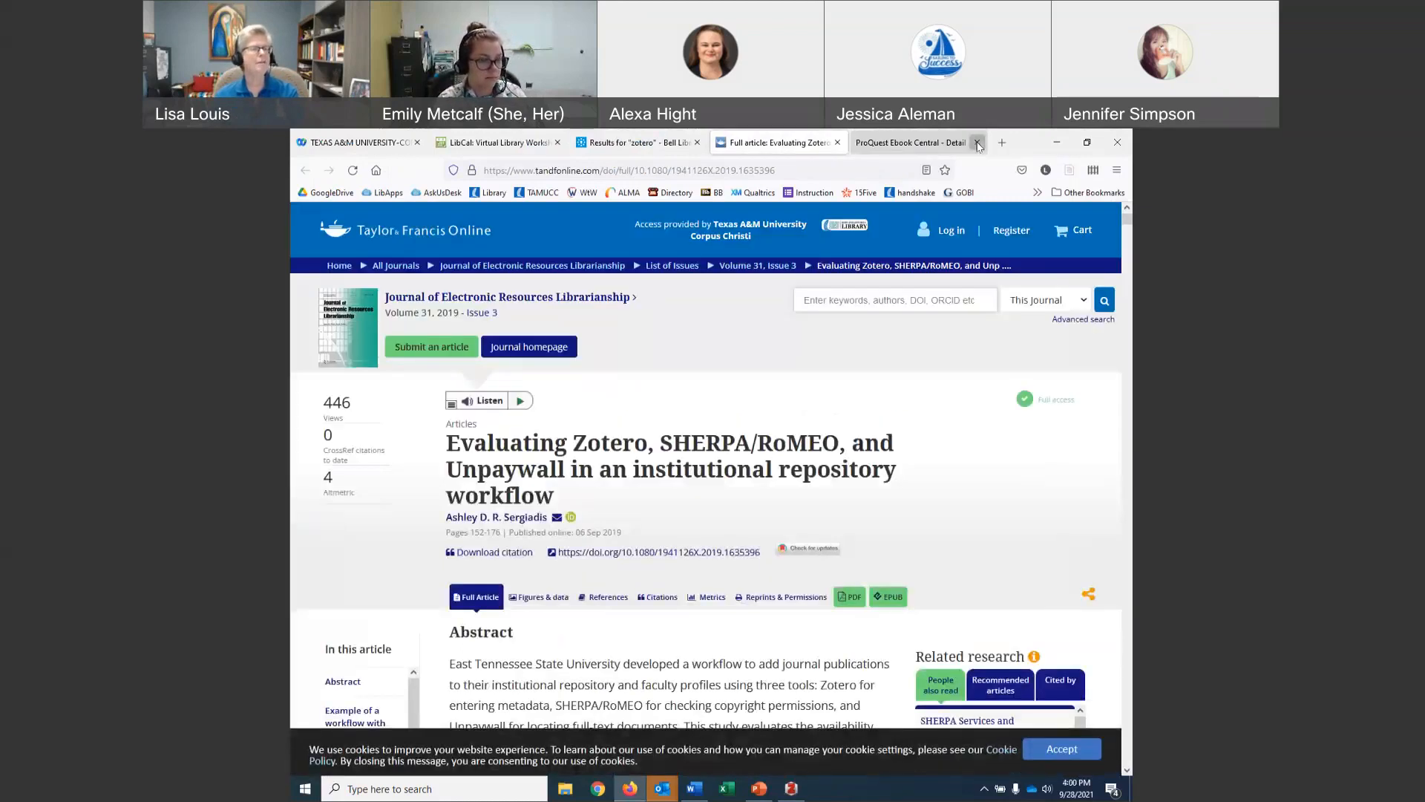
{"action": "left_click", "coordinate": [872, 143]}
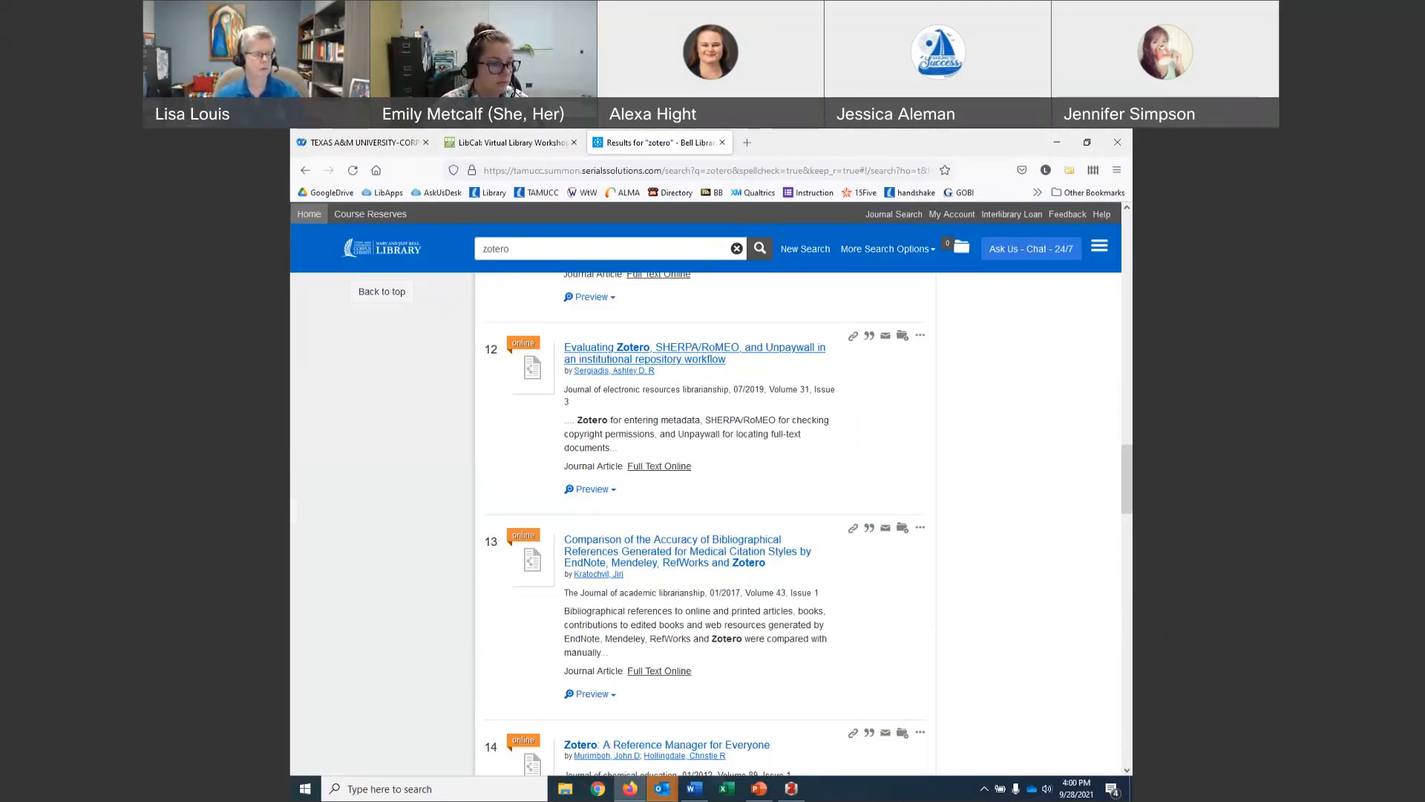
Return to Zotero, look over its tool and view commands, and show the "Evaluating Zotero" article's record.
{"action": "left_click", "coordinate": [791, 789]}
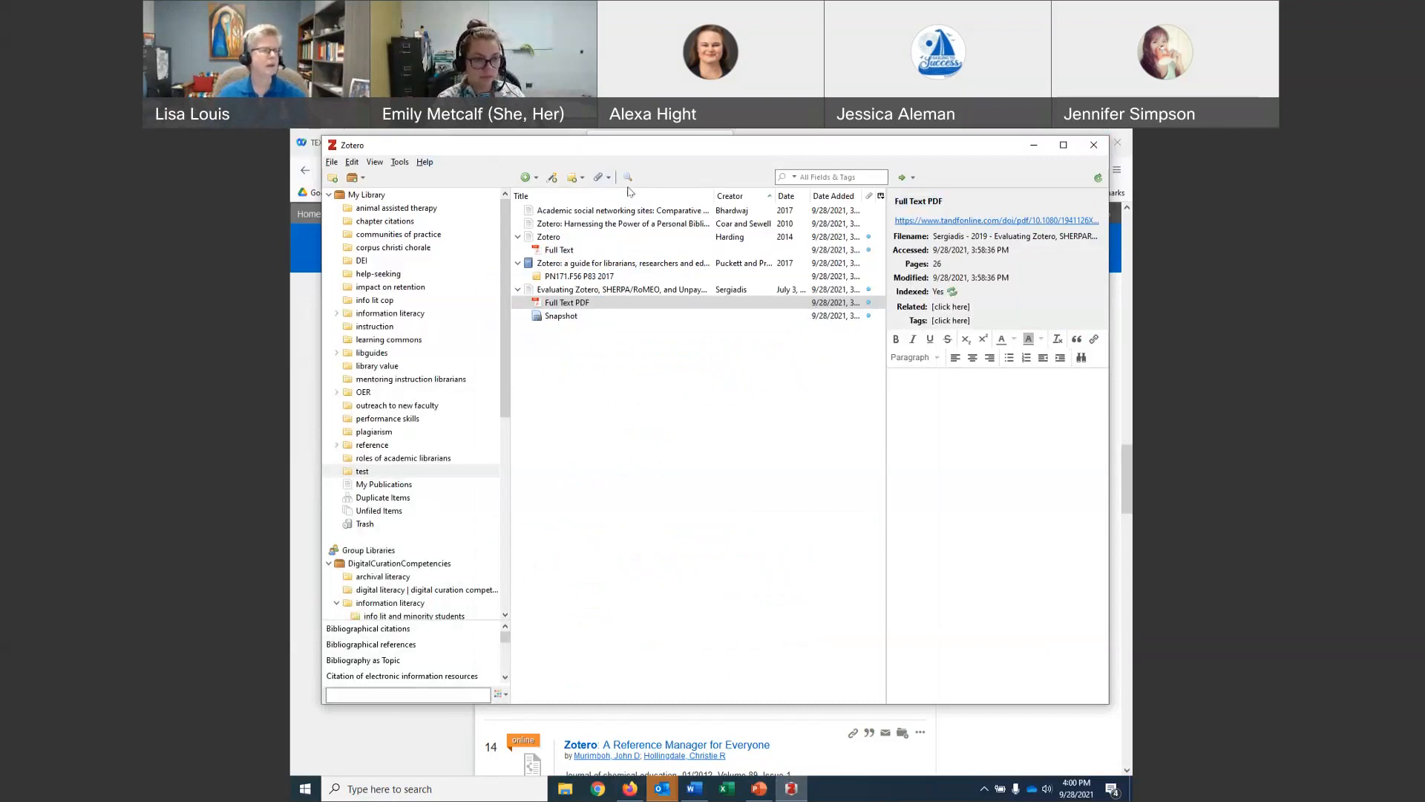
{"action": "left_click", "coordinate": [401, 163]}
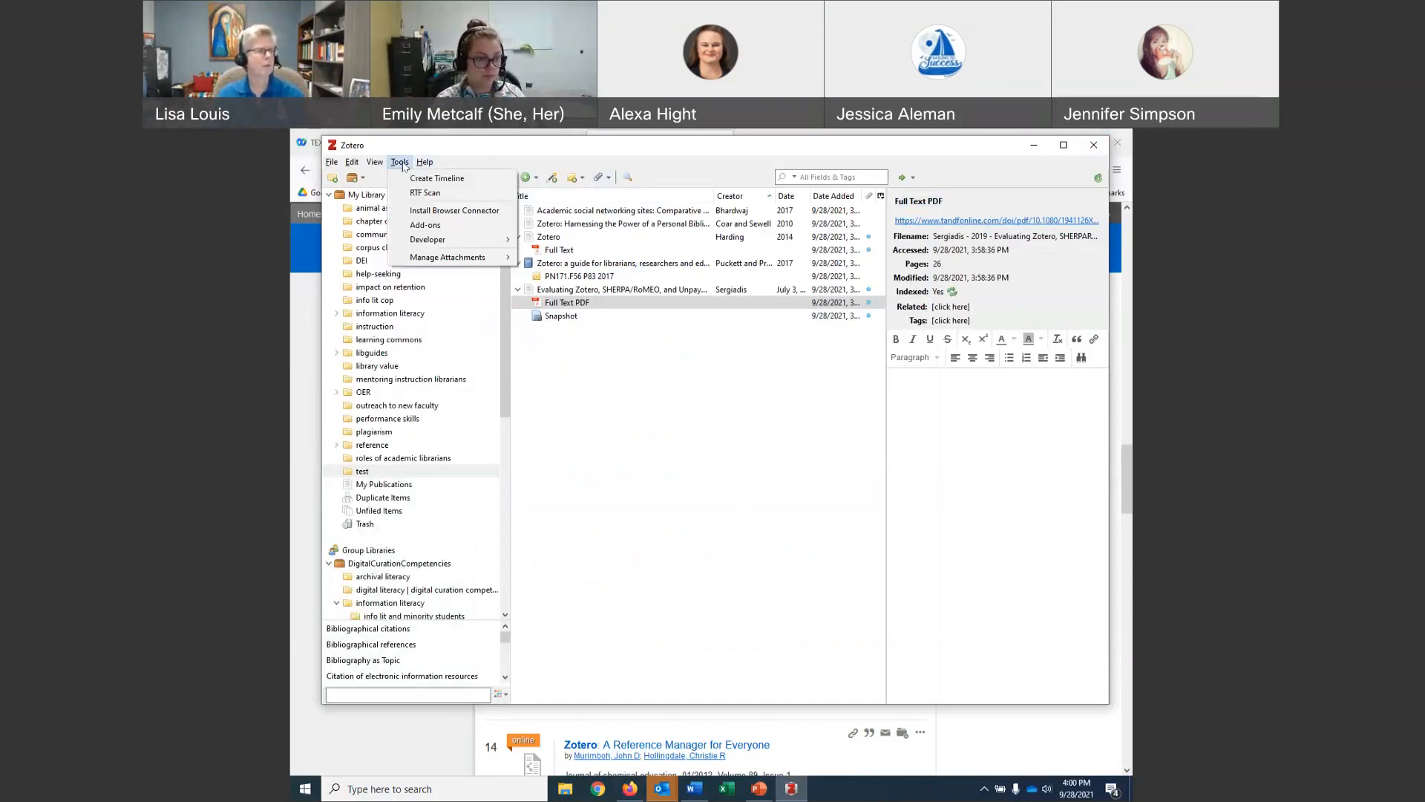
{"action": "mouse_move", "coordinate": [381, 167]}
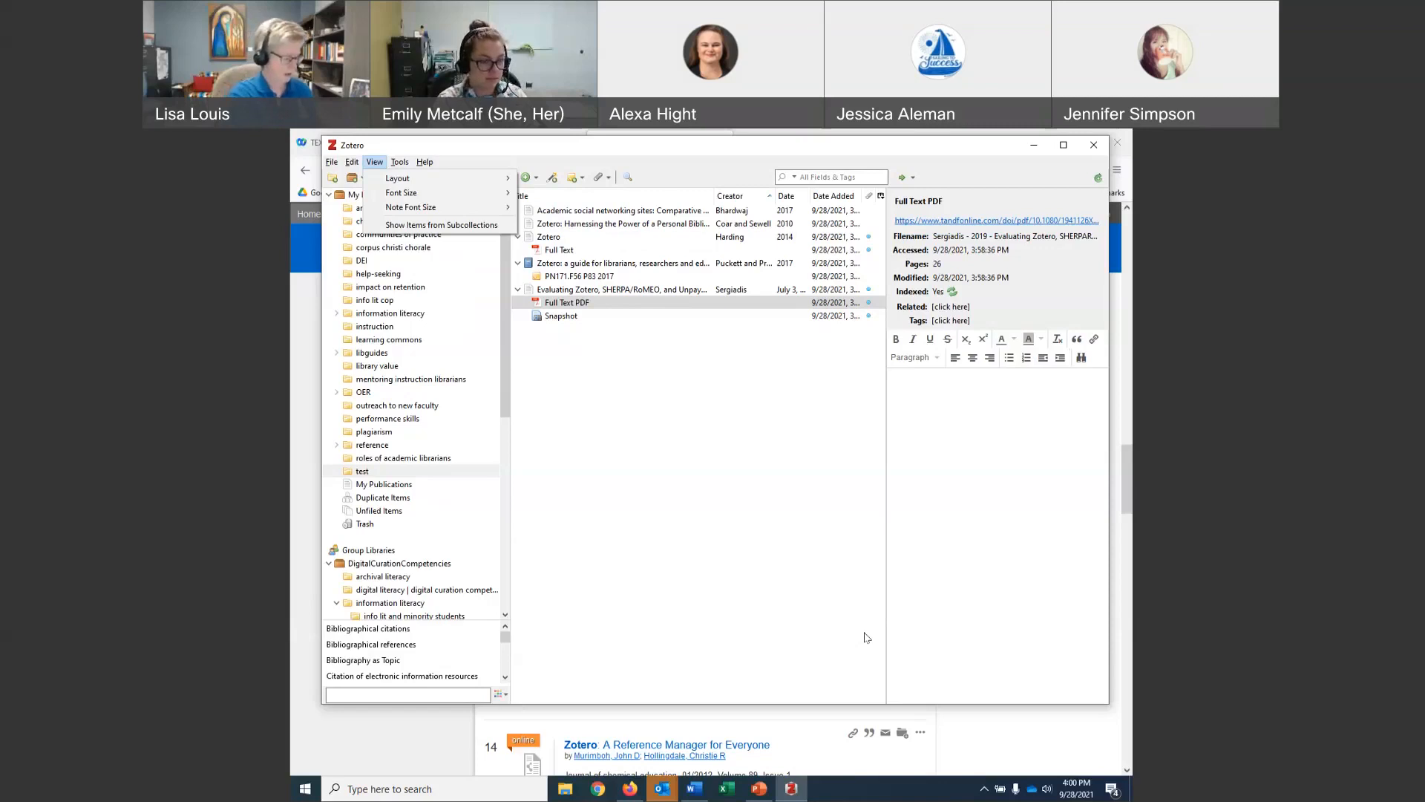
{"action": "left_click", "coordinate": [565, 290]}
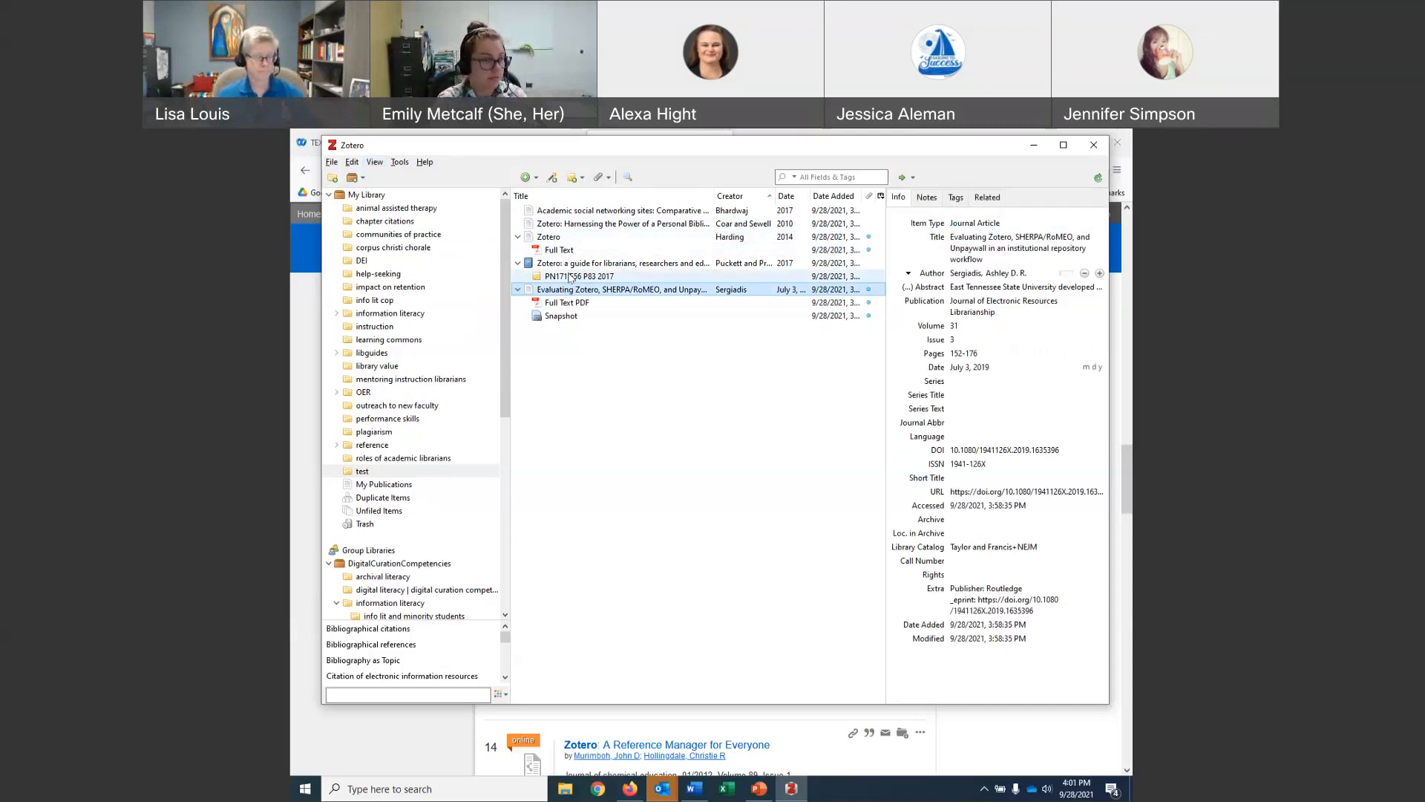
Go back to the browser and open amazon.com in a new tab.
{"action": "left_click_drag", "start_coordinate": [732, 144], "coordinate": [710, 209]}
{"action": "left_click", "coordinate": [746, 141]}
{"action": "left_click", "coordinate": [741, 163]}
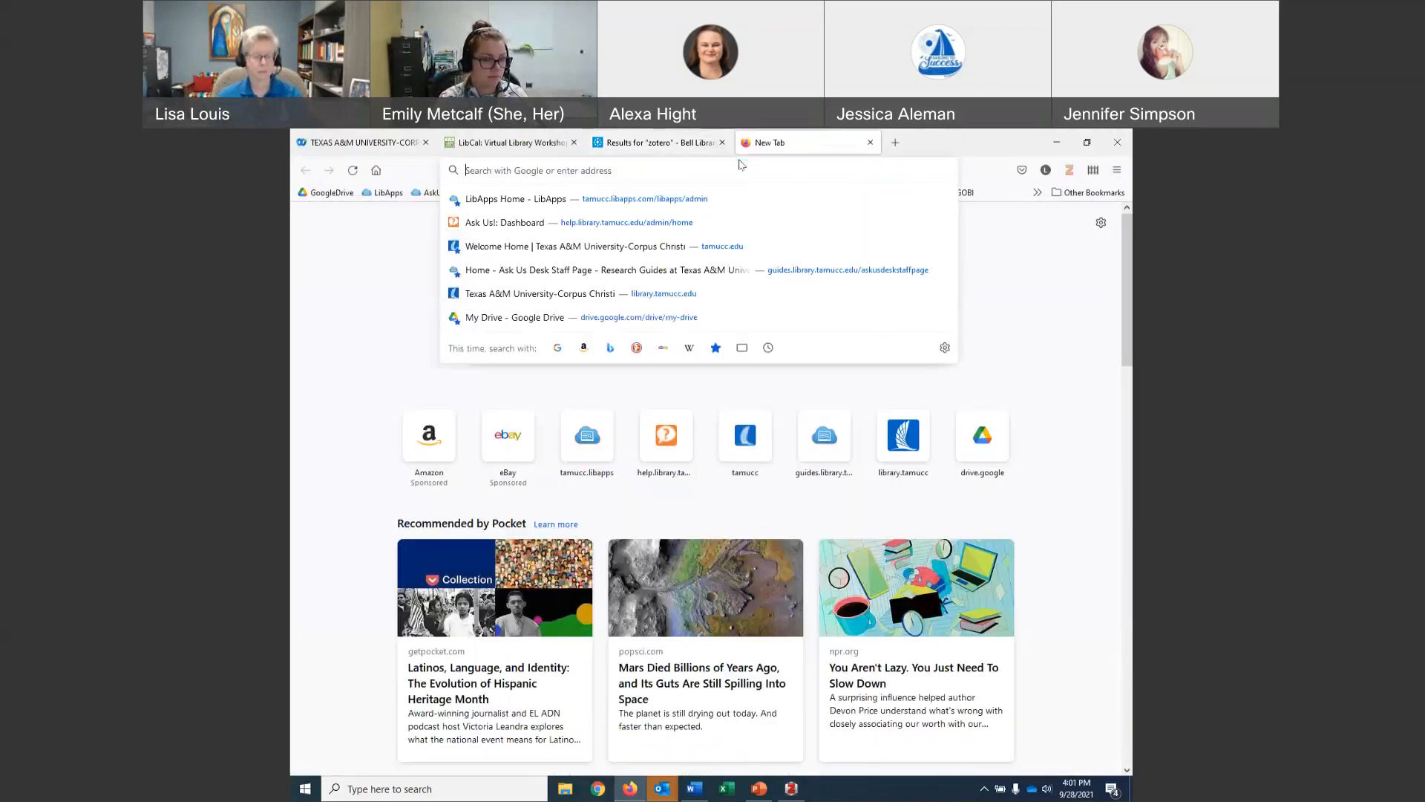
{"action": "type", "text": "amazon.com"}
{"action": "key", "text": "Return"}
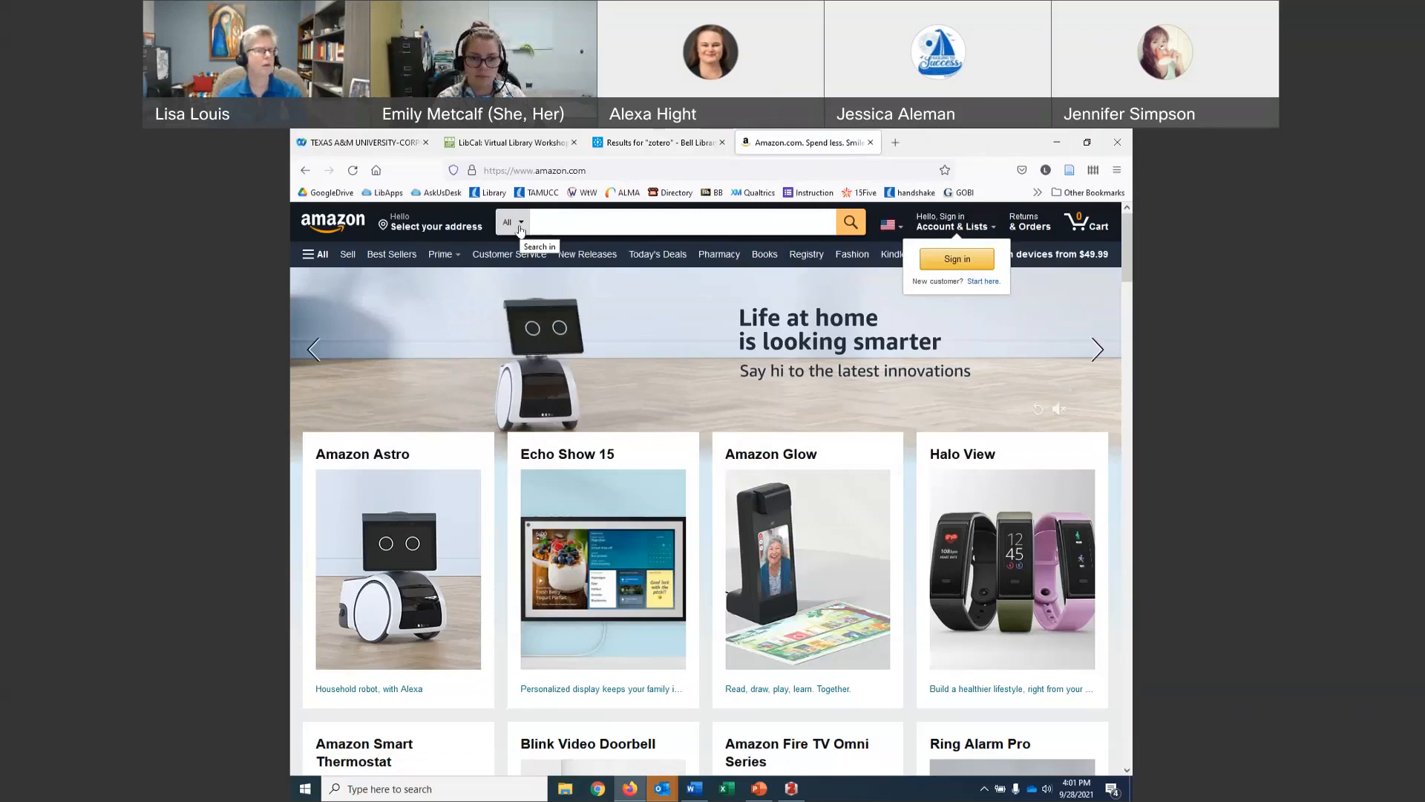
Search Amazon's Books department for "all systems red" and look through the results.
{"action": "left_click", "coordinate": [591, 214]}
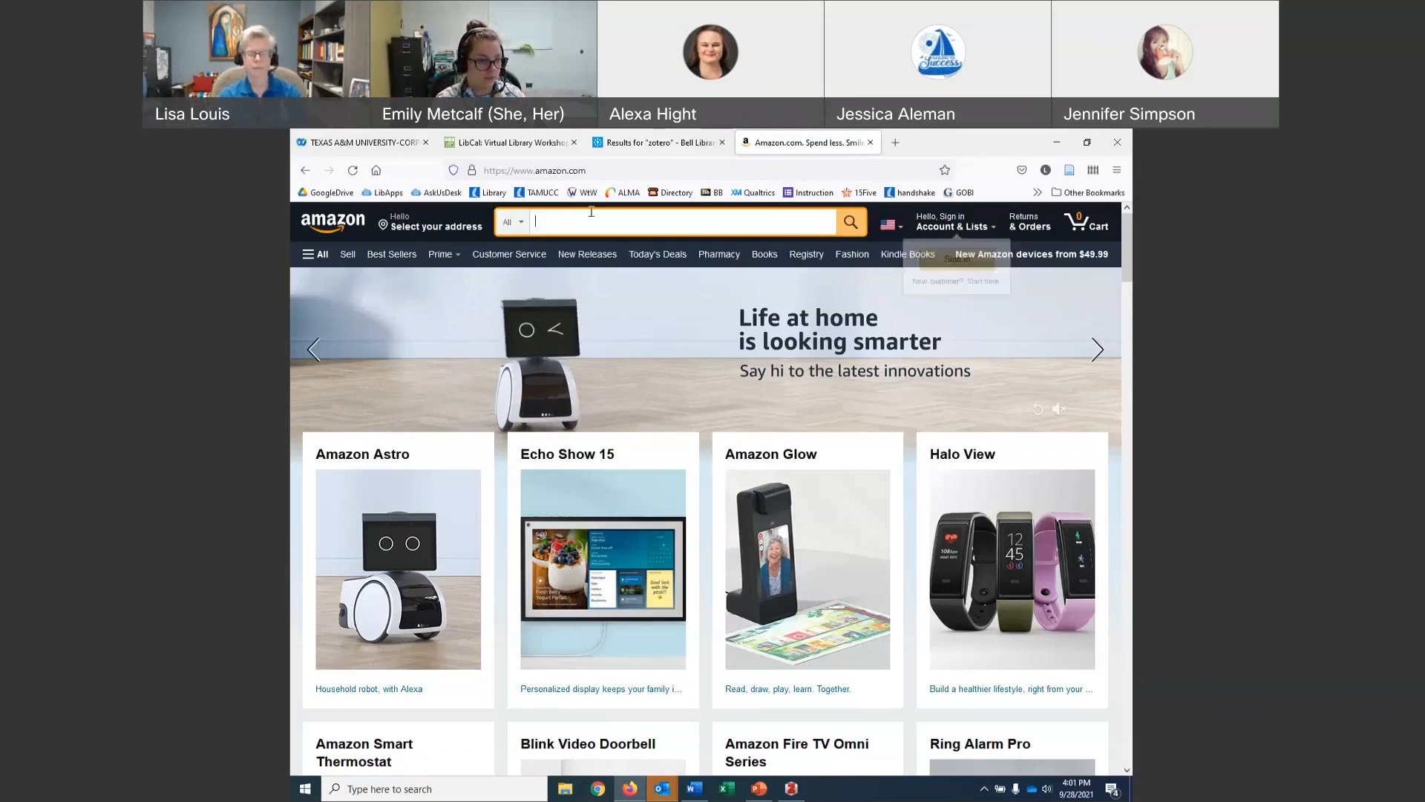
{"action": "left_click", "coordinate": [512, 221]}
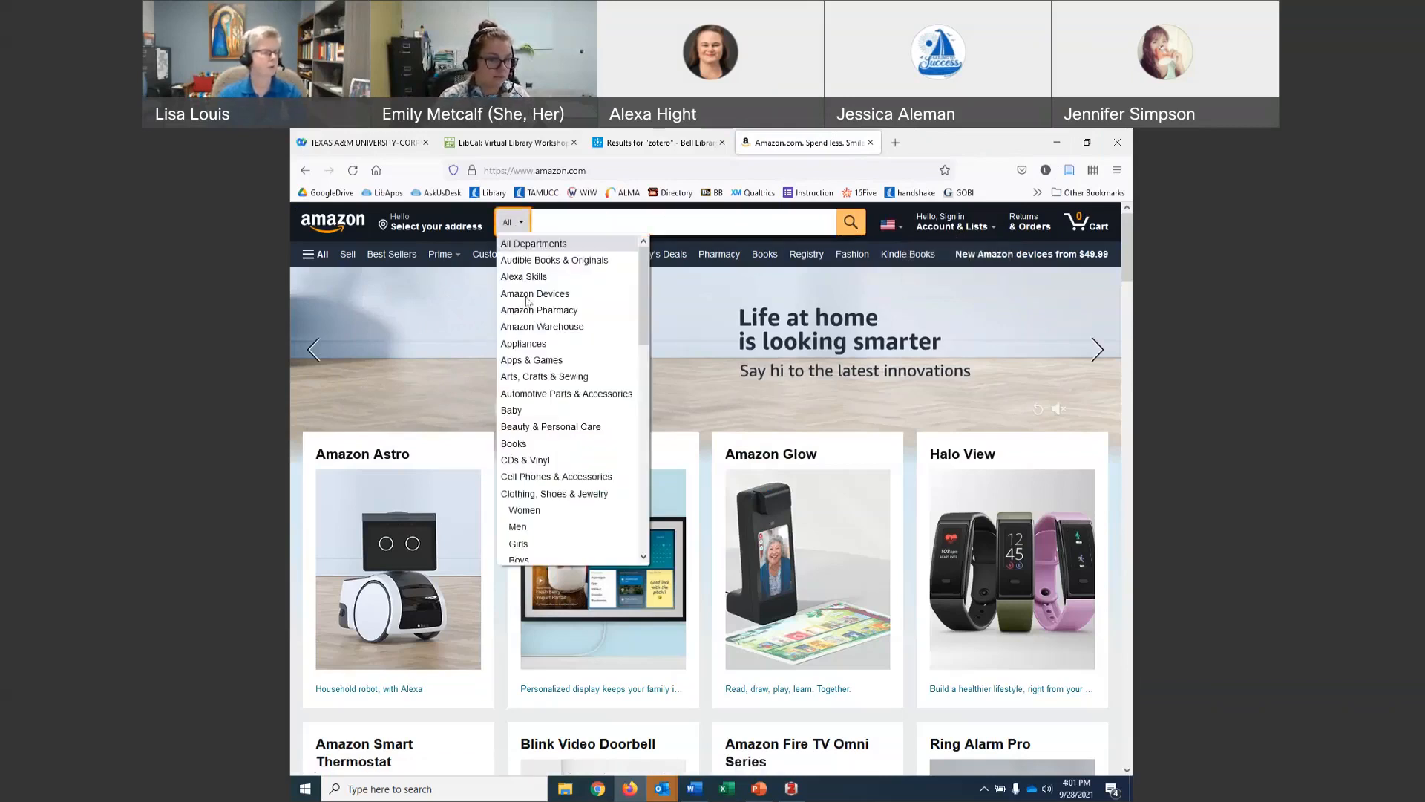
{"action": "left_click", "coordinate": [520, 443]}
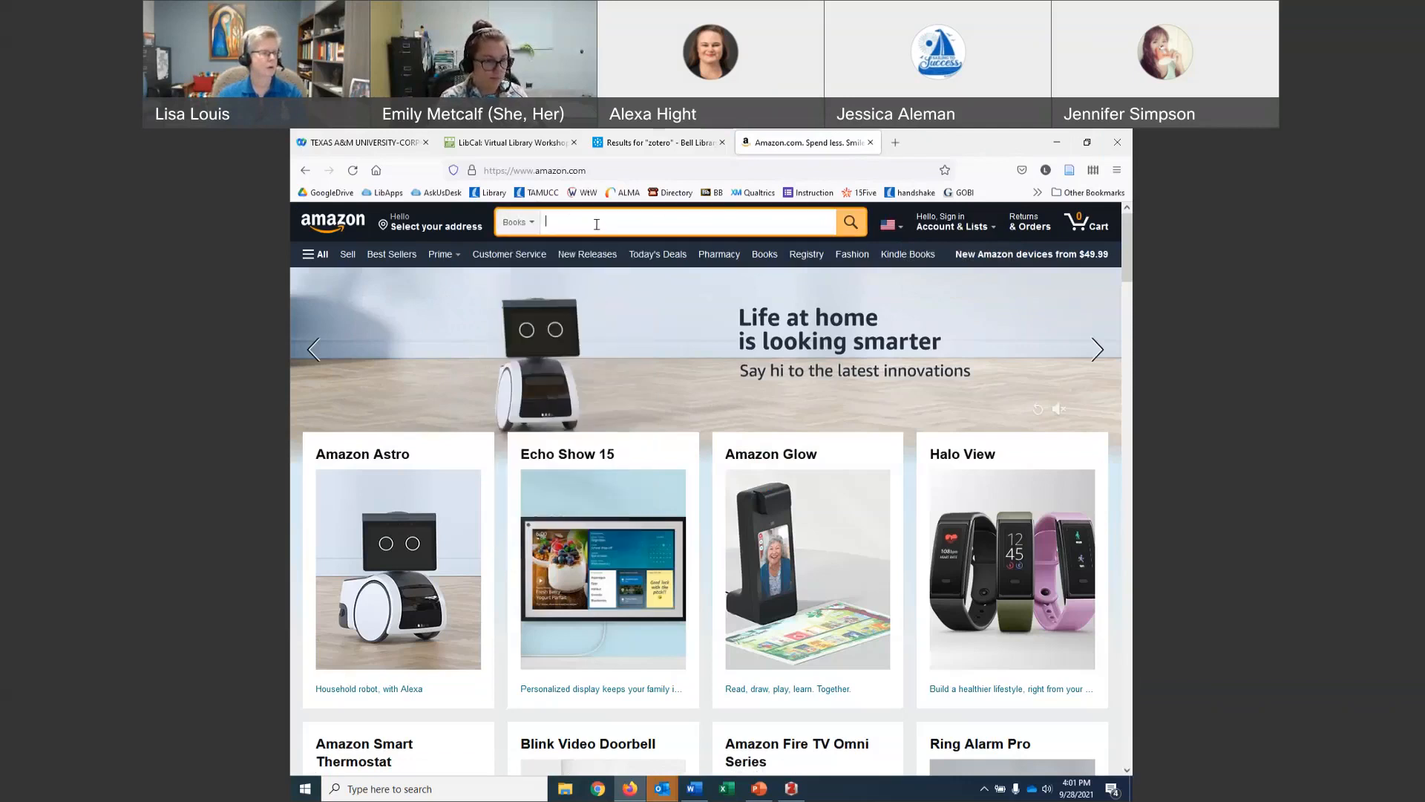
{"action": "type", "text": "all systems red"}
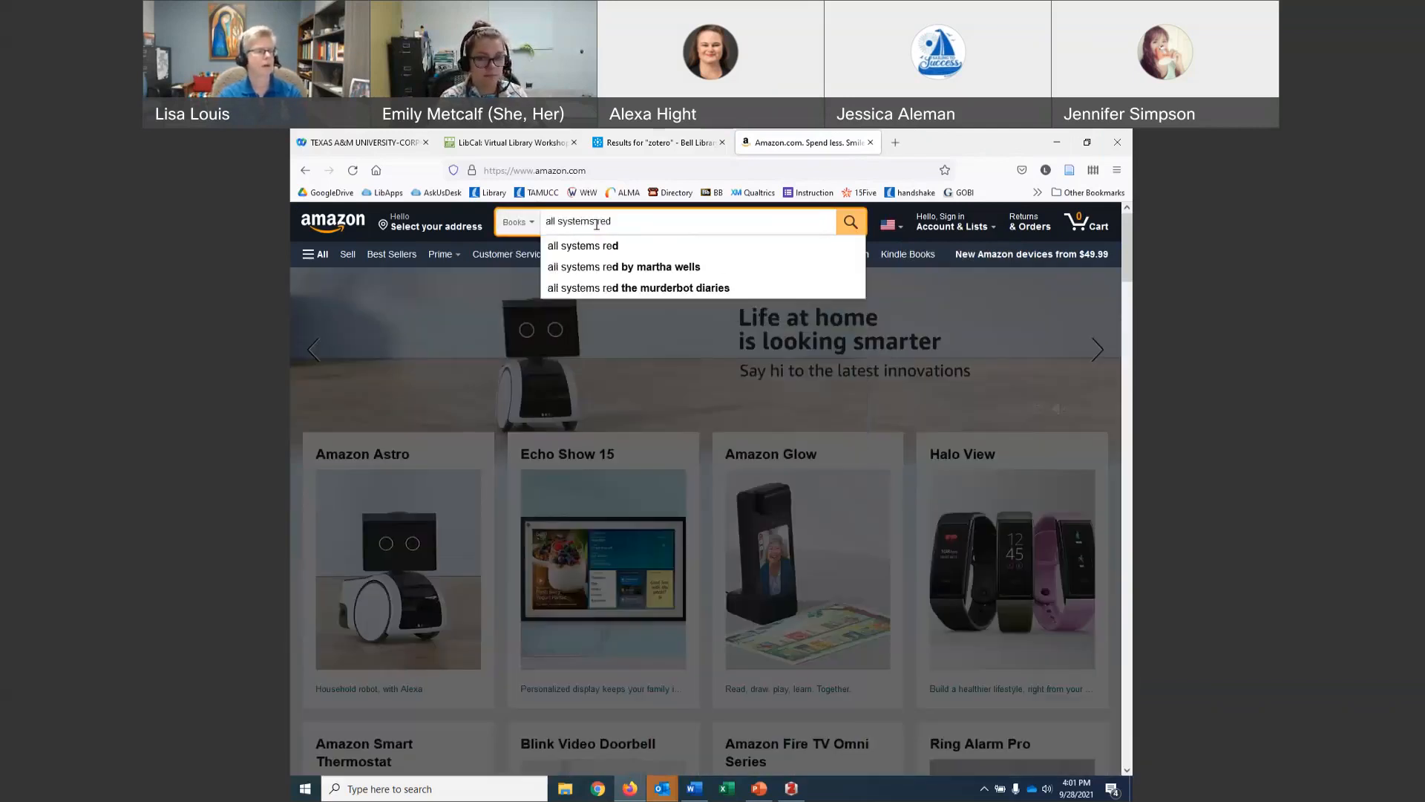
{"action": "key", "text": "Return"}
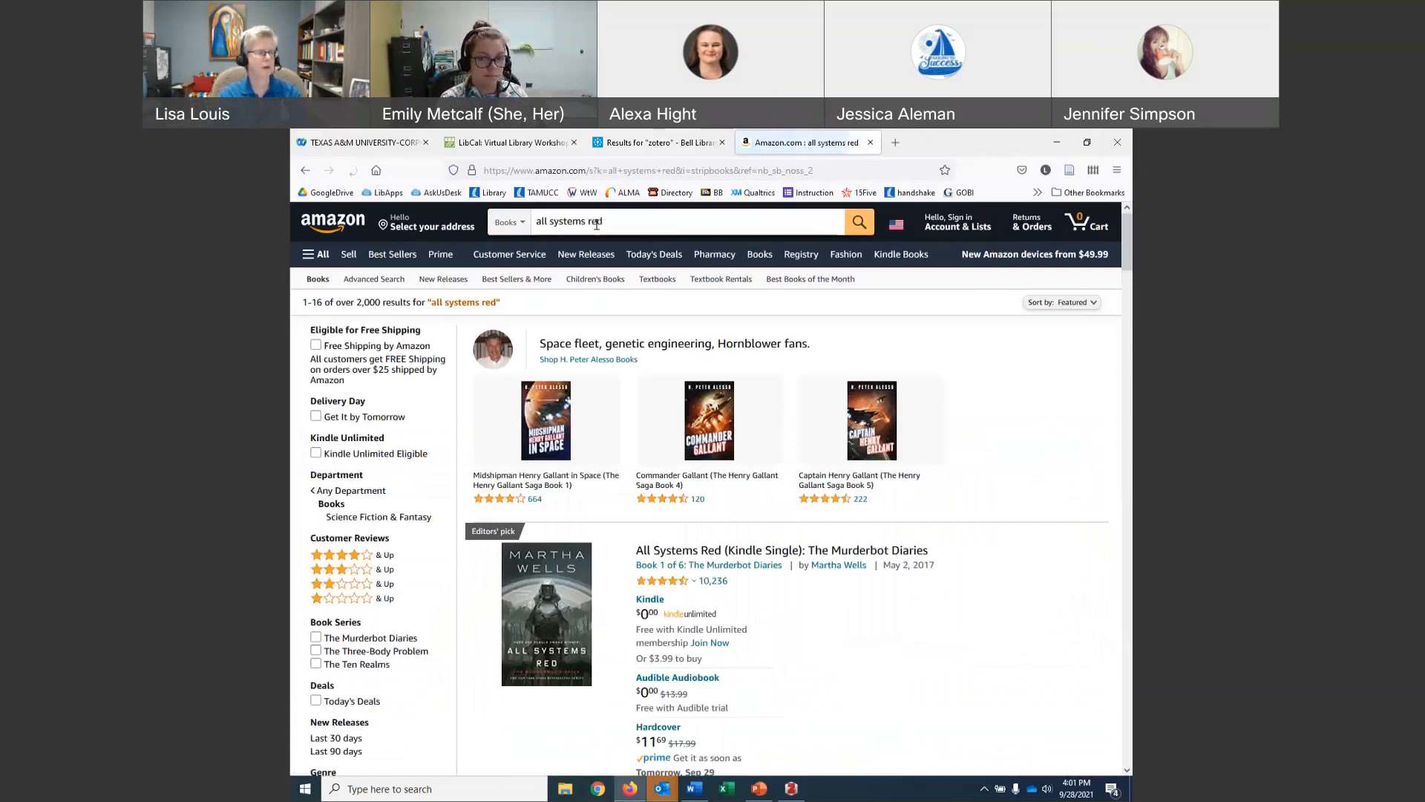
{"action": "scroll", "coordinate": [793, 482], "scroll_direction": "down", "scroll_amount": 5}
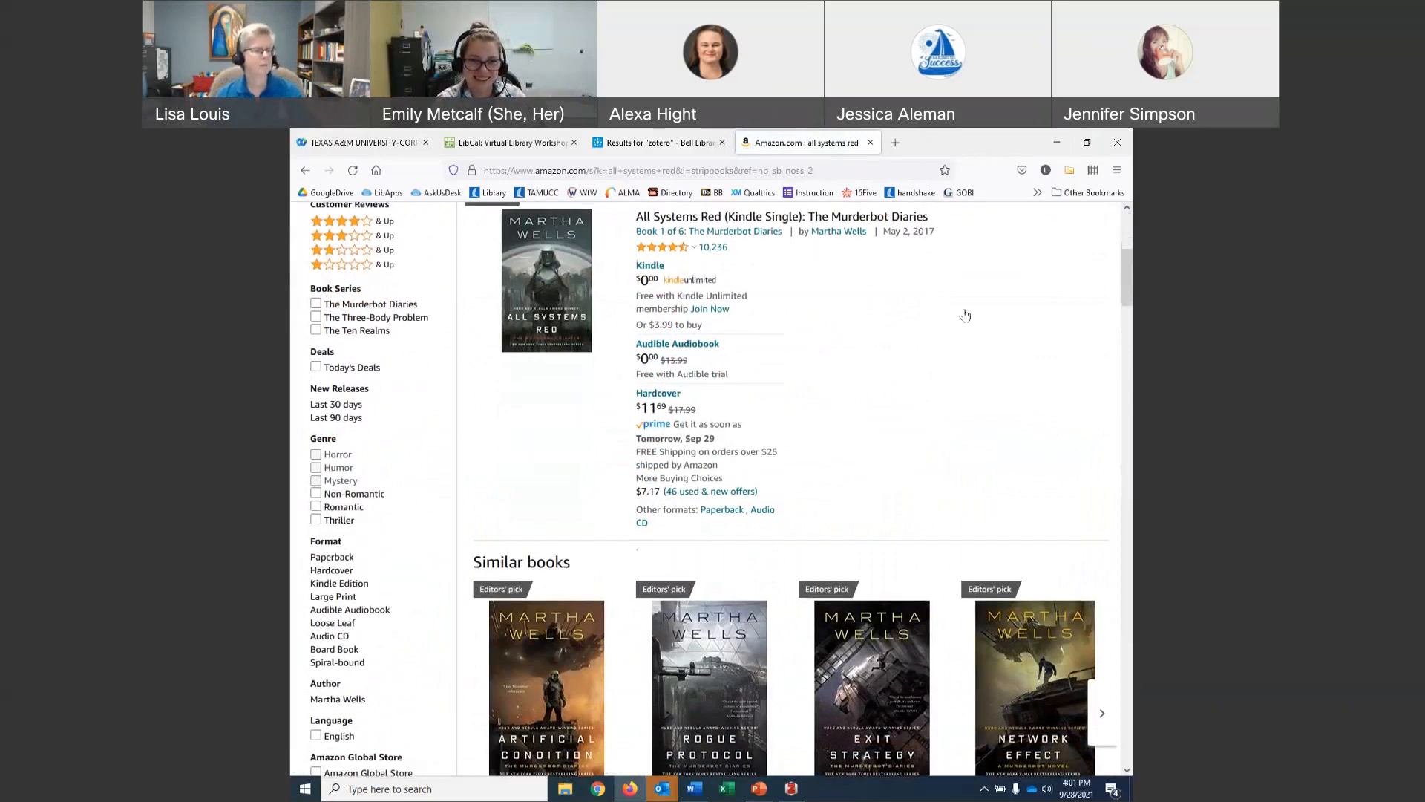
{"action": "scroll", "coordinate": [830, 466], "scroll_direction": "up", "scroll_amount": 5}
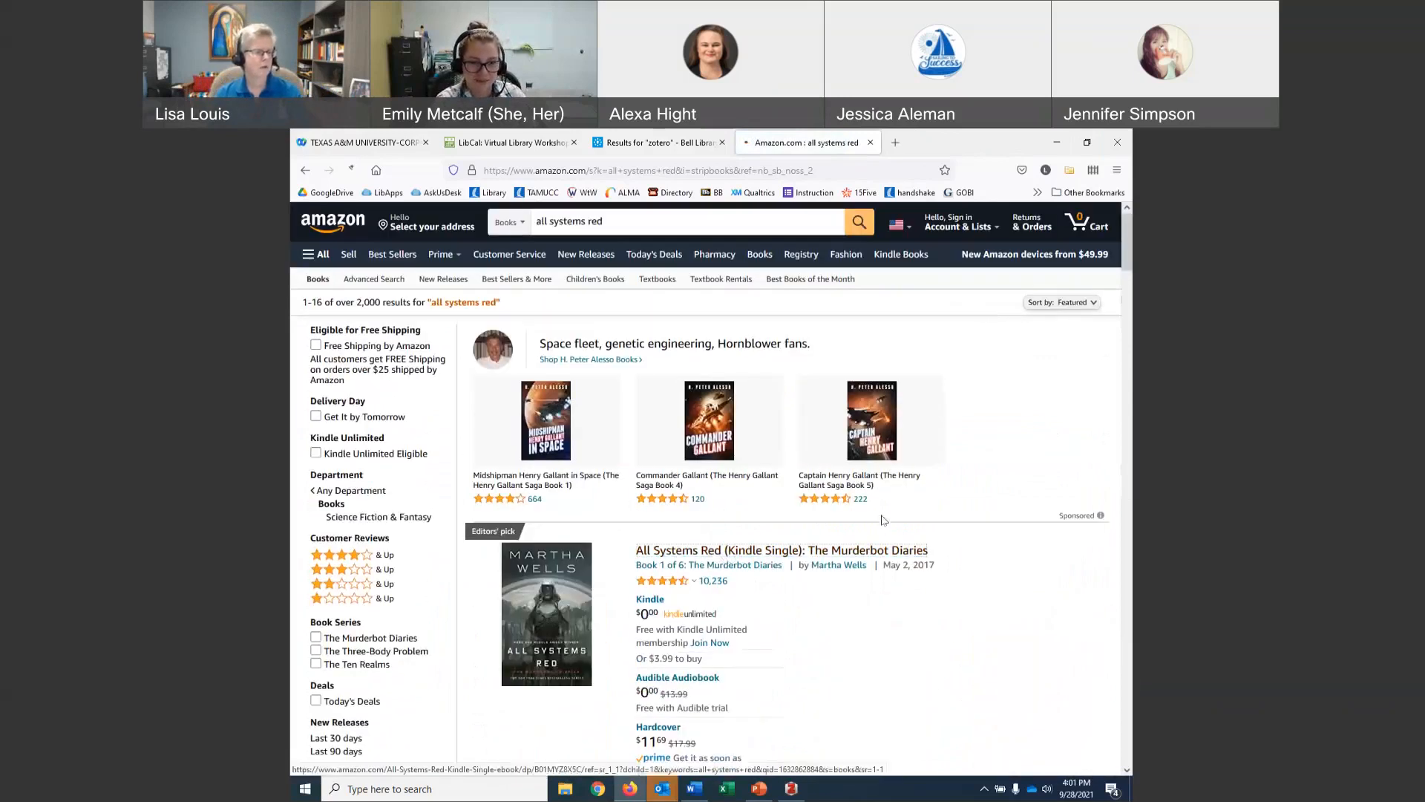
Save the Amazon page for All Systems Red (Kindle Single) to Zotero, and show the saved book's record and attachment in Zotero.
{"action": "left_click", "coordinate": [847, 550]}
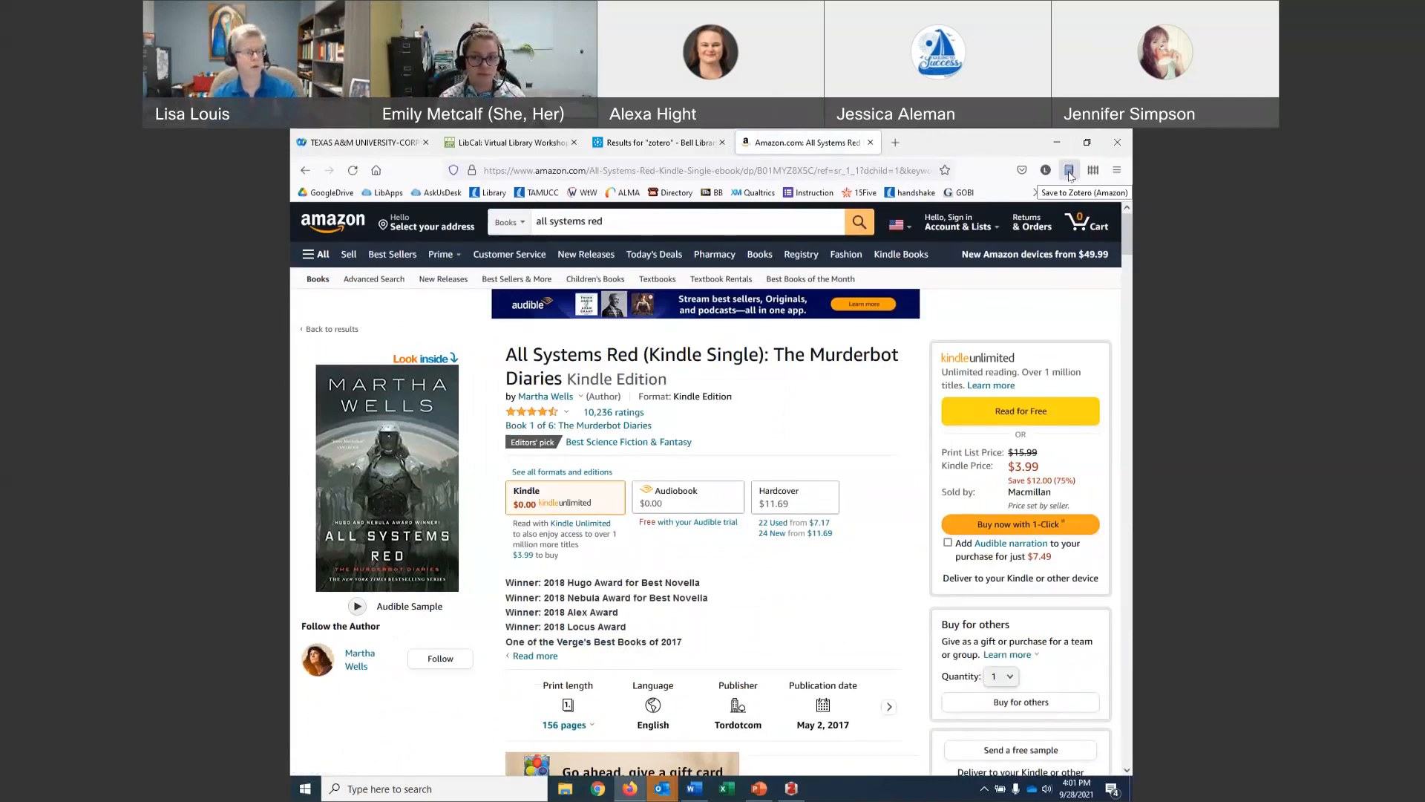
{"action": "left_click", "coordinate": [1070, 173]}
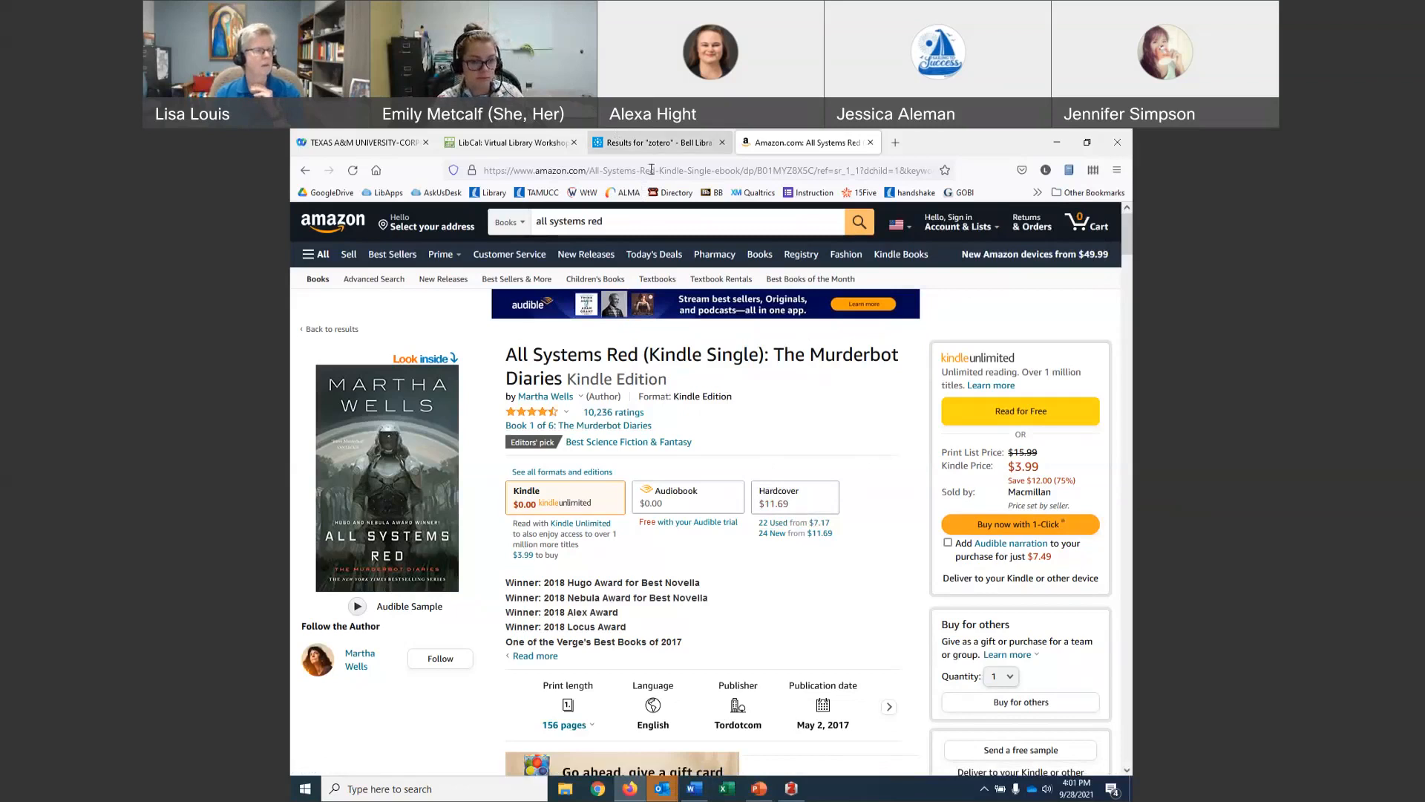
{"action": "left_click", "coordinate": [791, 788]}
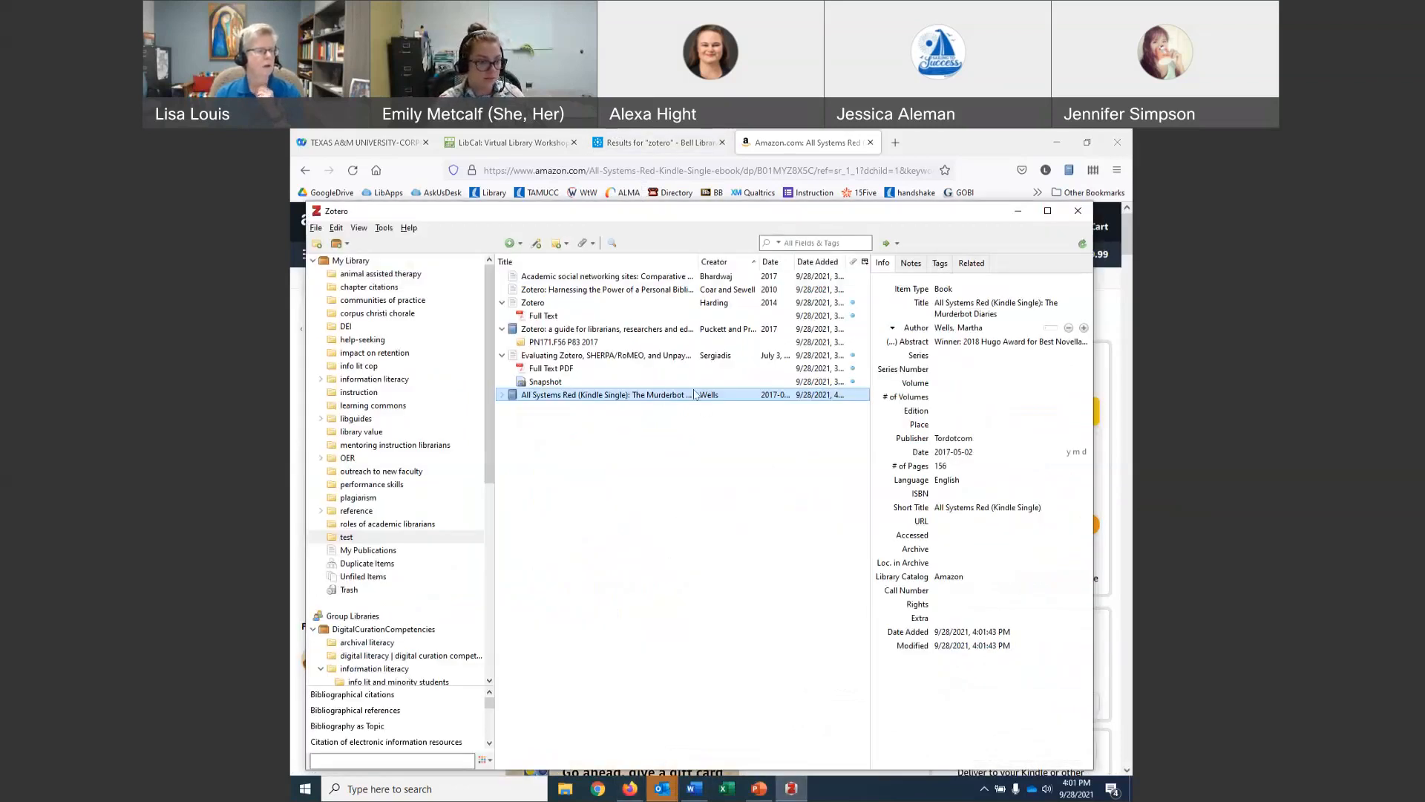
{"action": "left_click", "coordinate": [501, 395]}
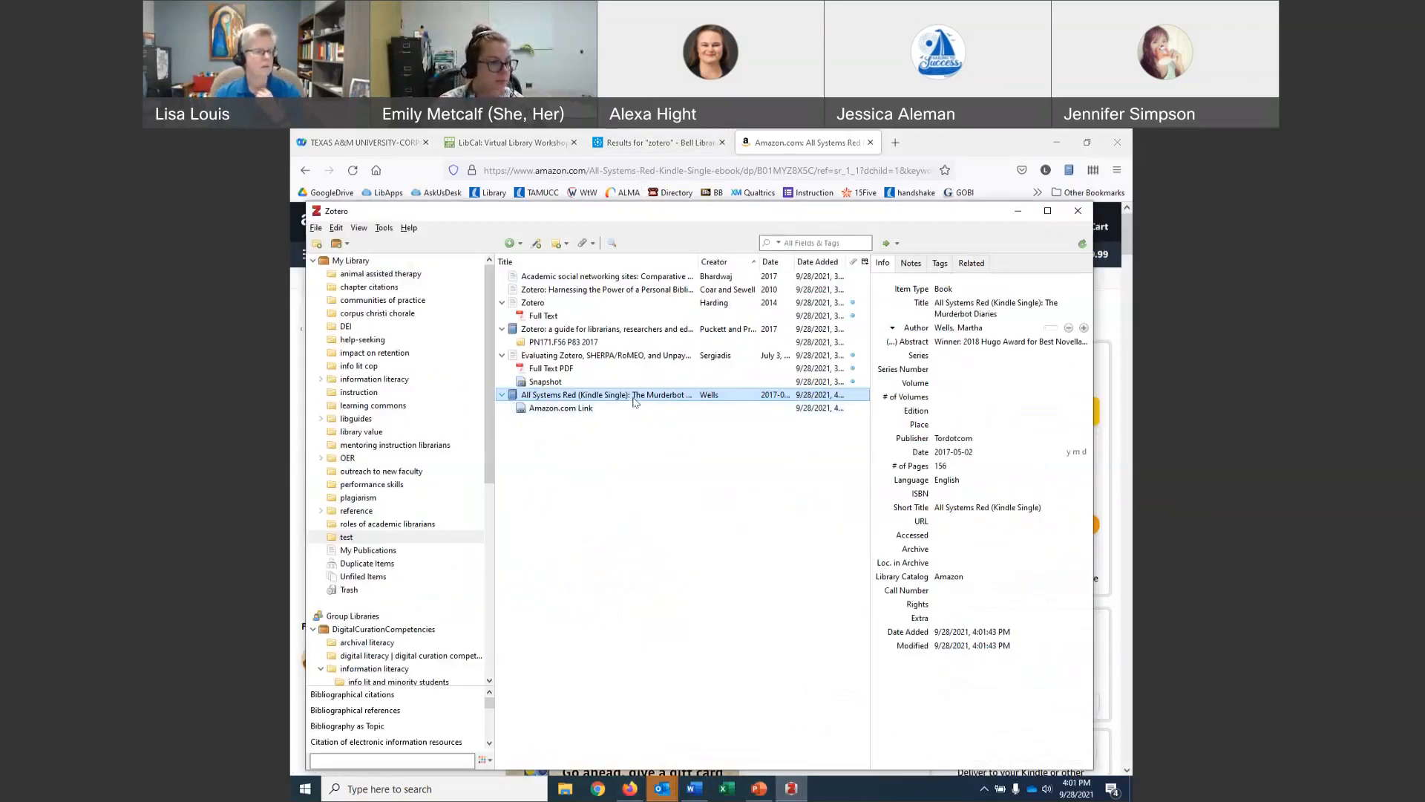
Look over the available item types for the All Systems Red record and leave the type set to Book.
{"action": "left_click", "coordinate": [962, 291]}
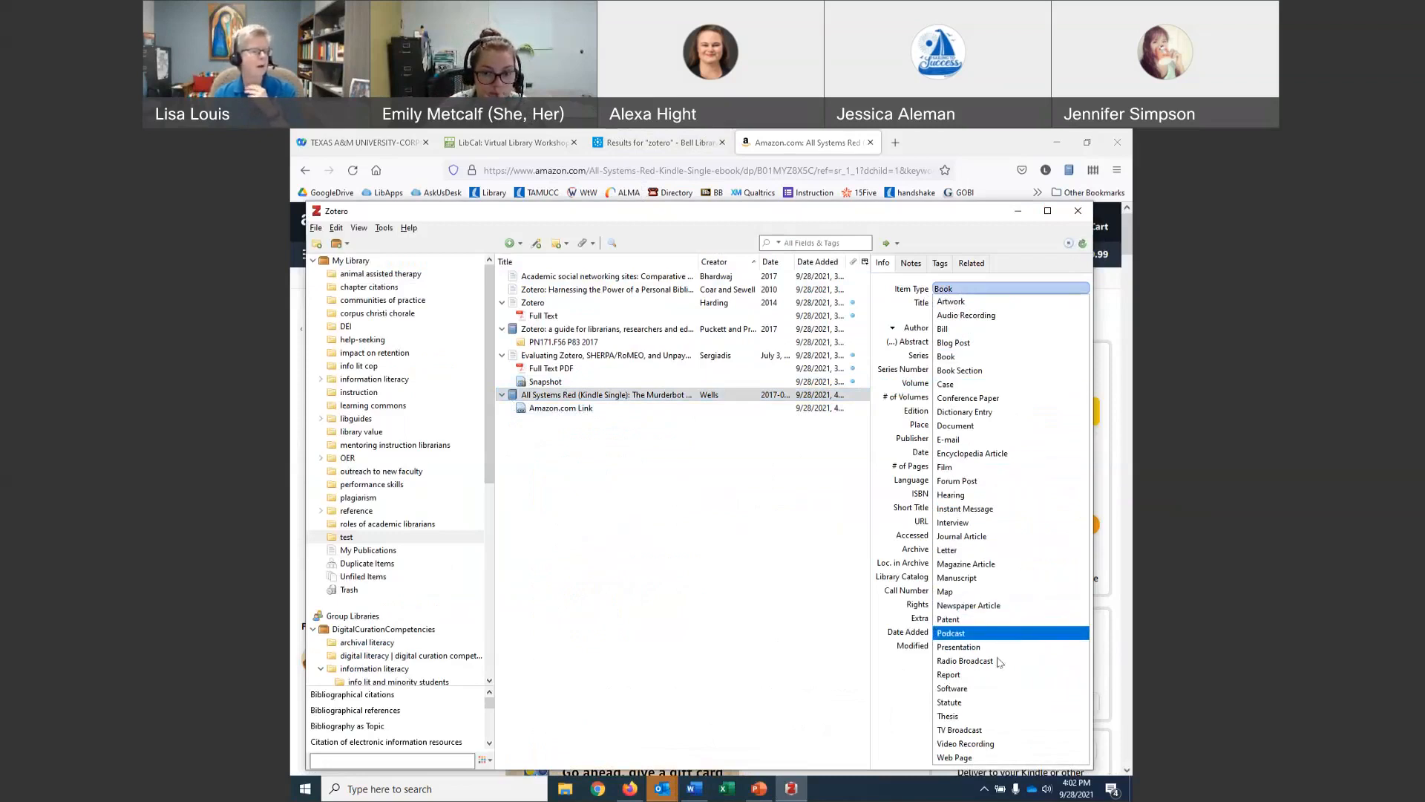
{"action": "left_click", "coordinate": [954, 294]}
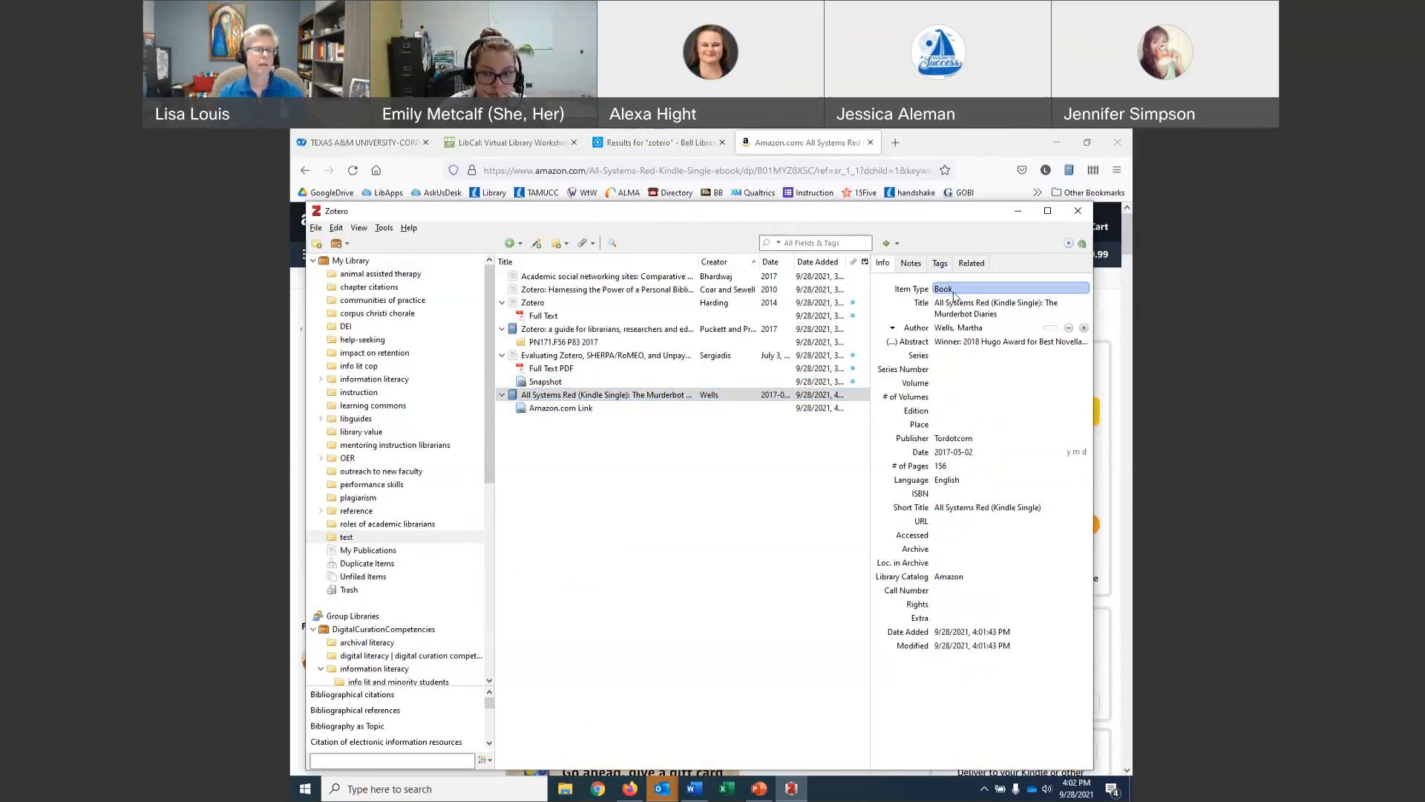
{"action": "left_click", "coordinate": [954, 294]}
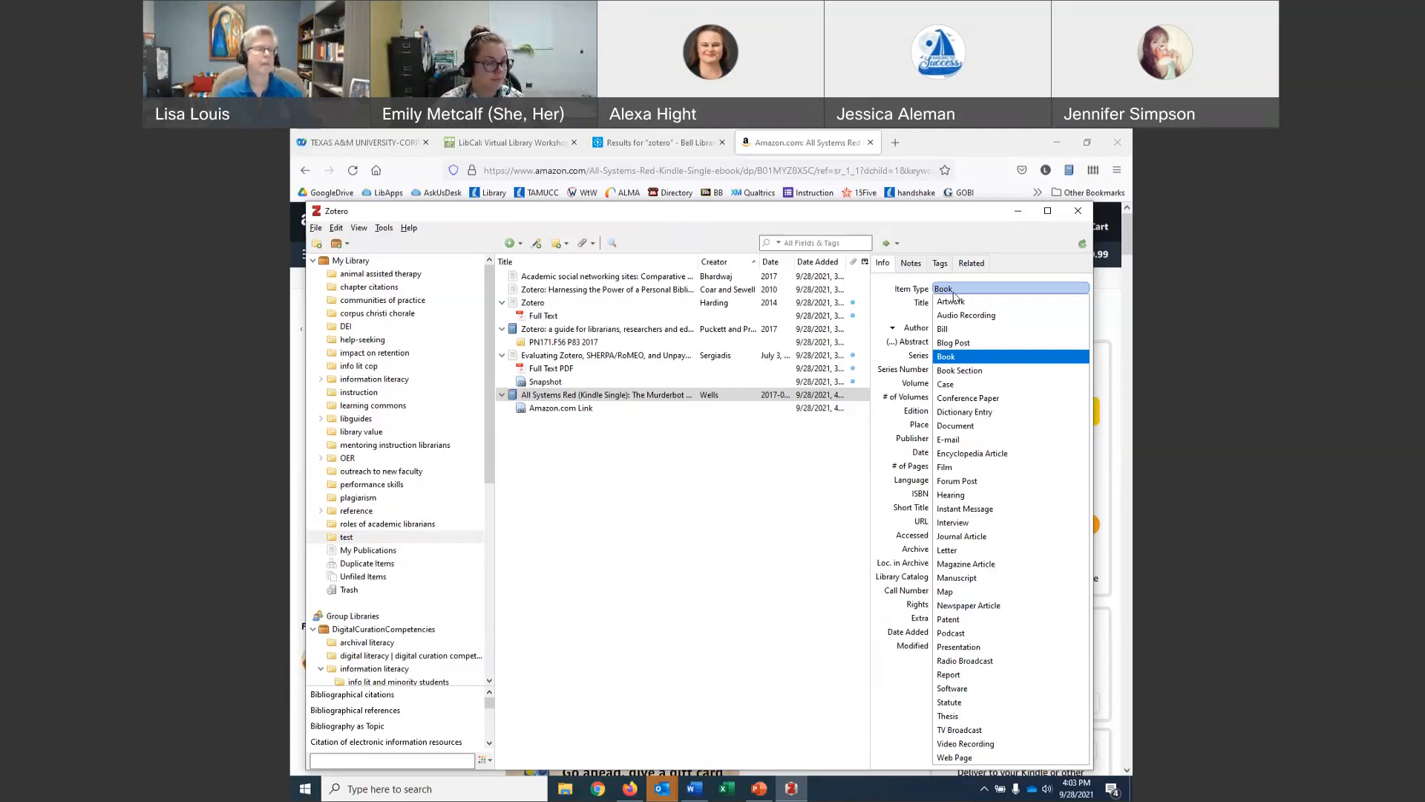
{"action": "left_click", "coordinate": [557, 397]}
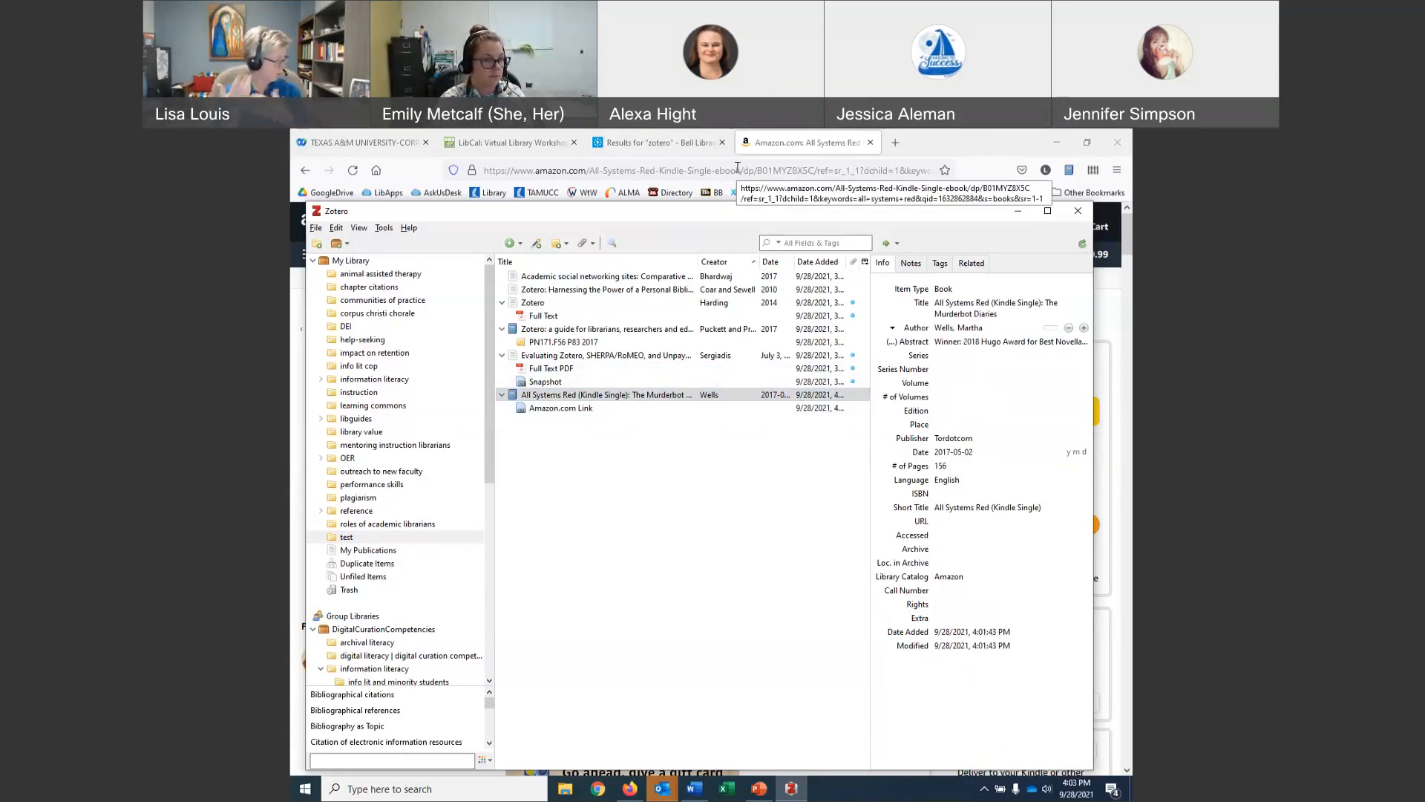
Search the web for "usda website" in a new browser tab and open the USDA Food and Nutrition page.
{"action": "left_click", "coordinate": [893, 143]}
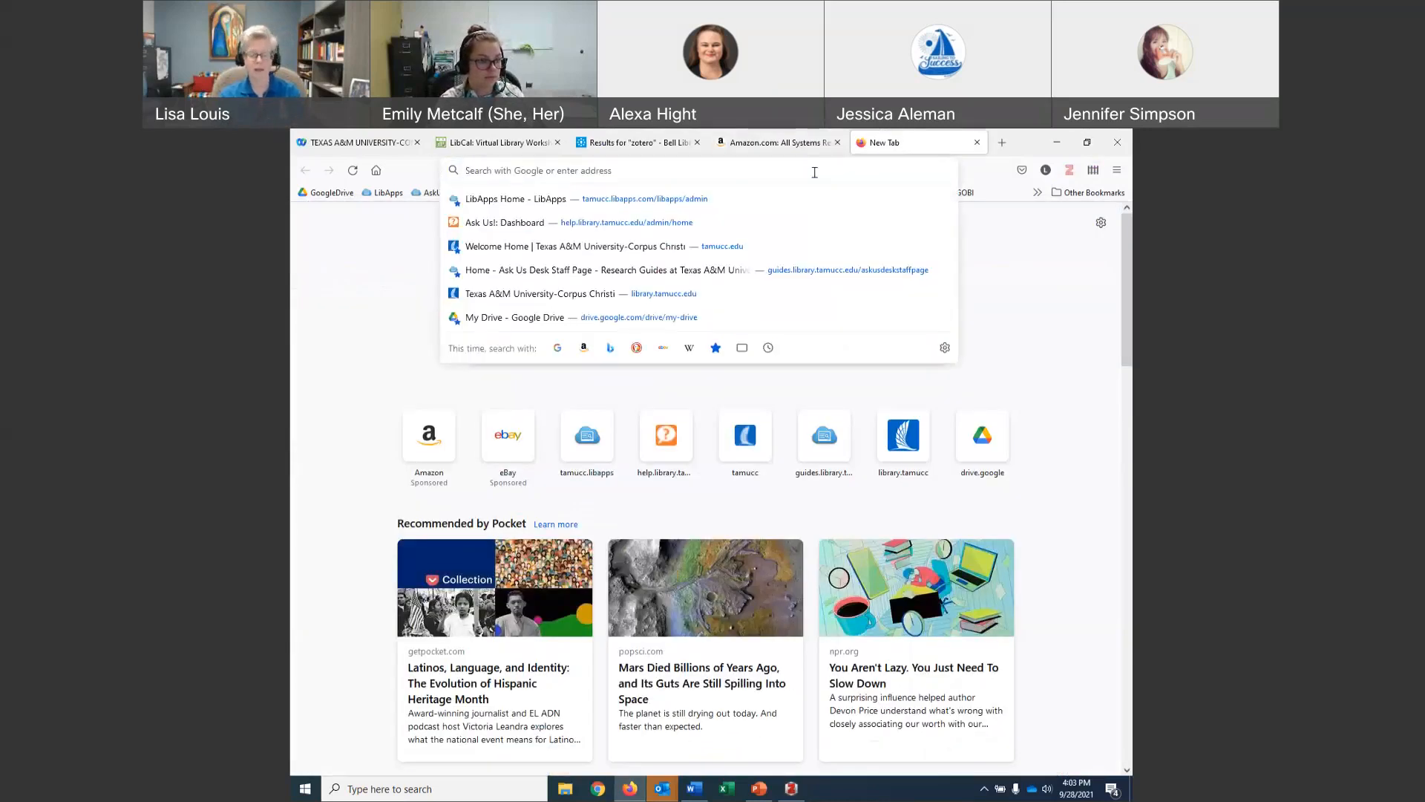
{"action": "type", "text": "usda"}
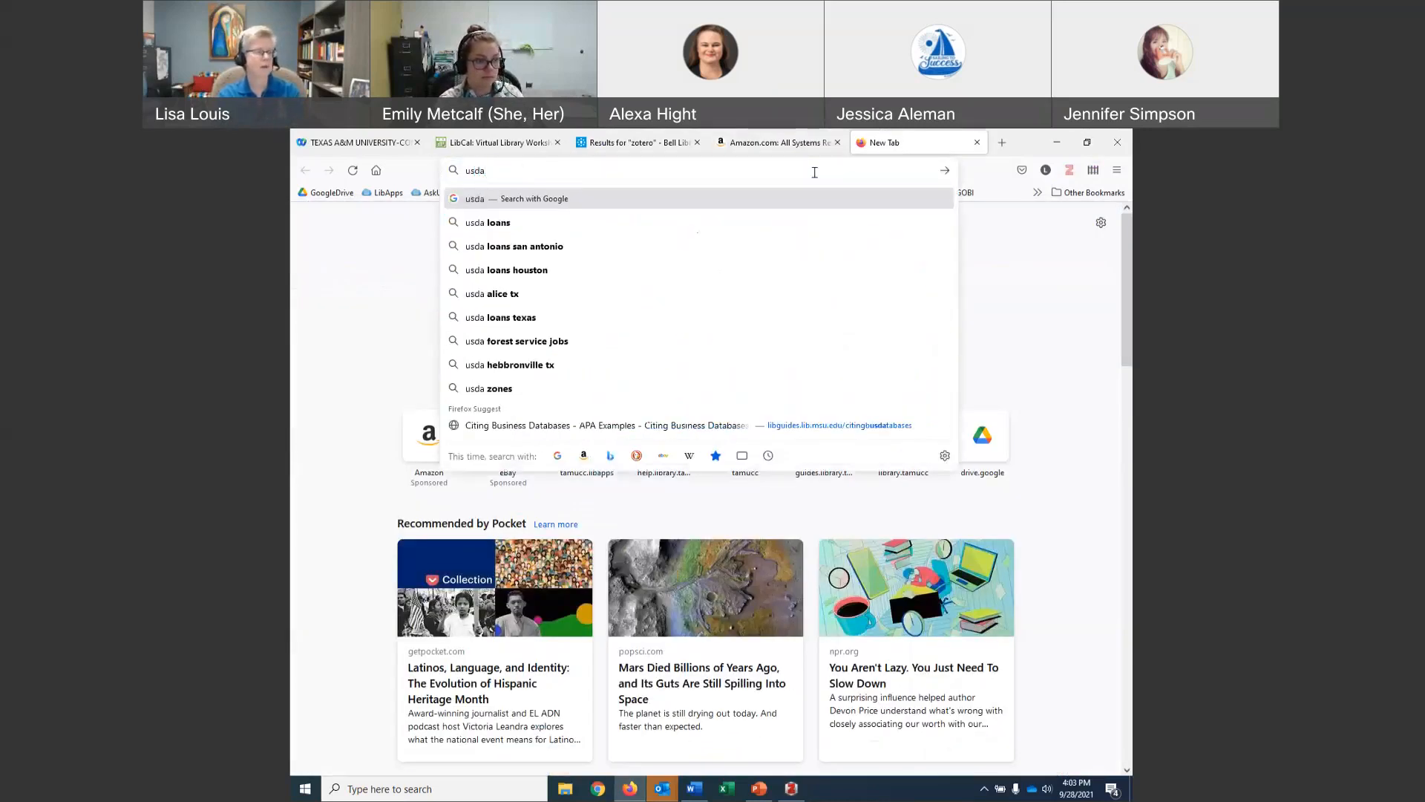
{"action": "type", "text": " website"}
{"action": "key", "text": "Return"}
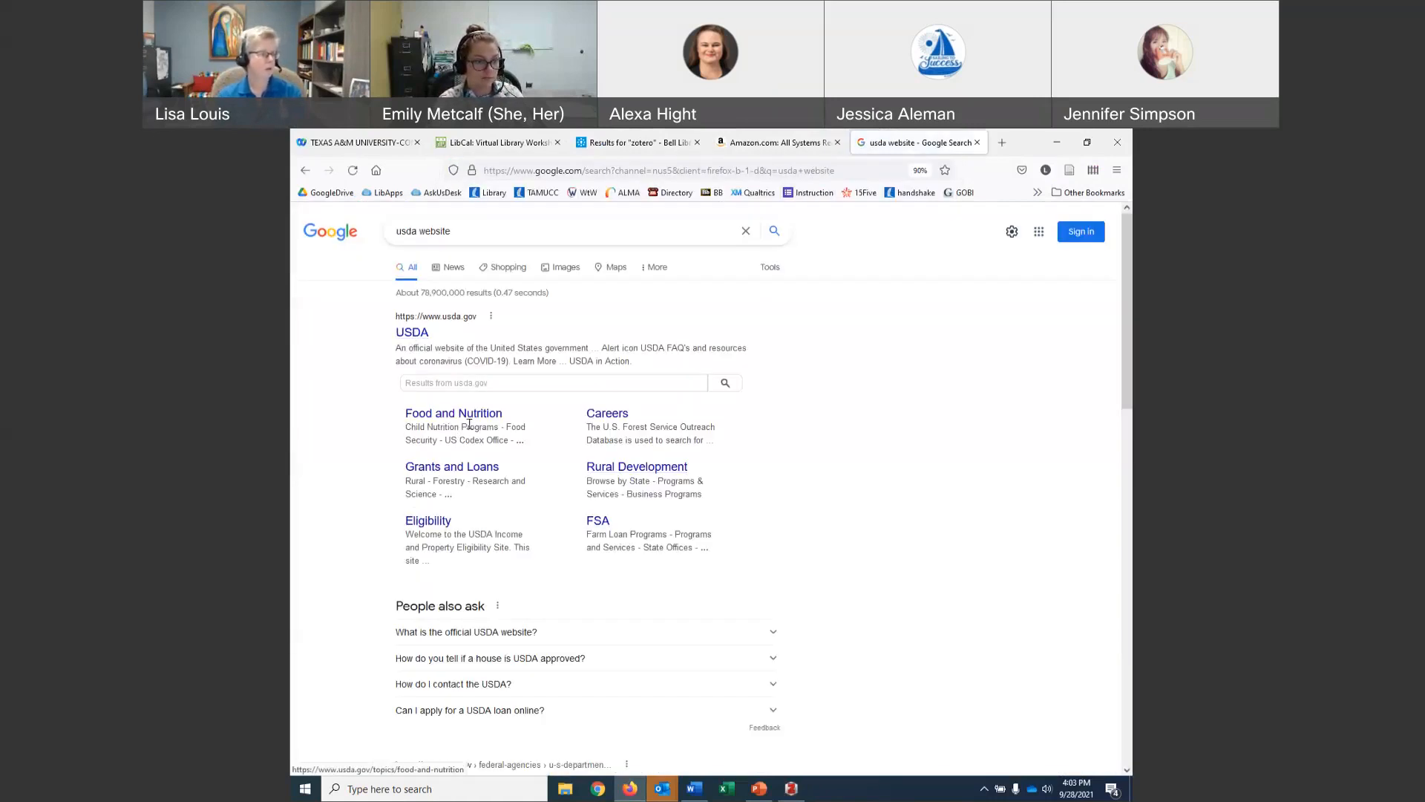
{"action": "left_click", "coordinate": [491, 416]}
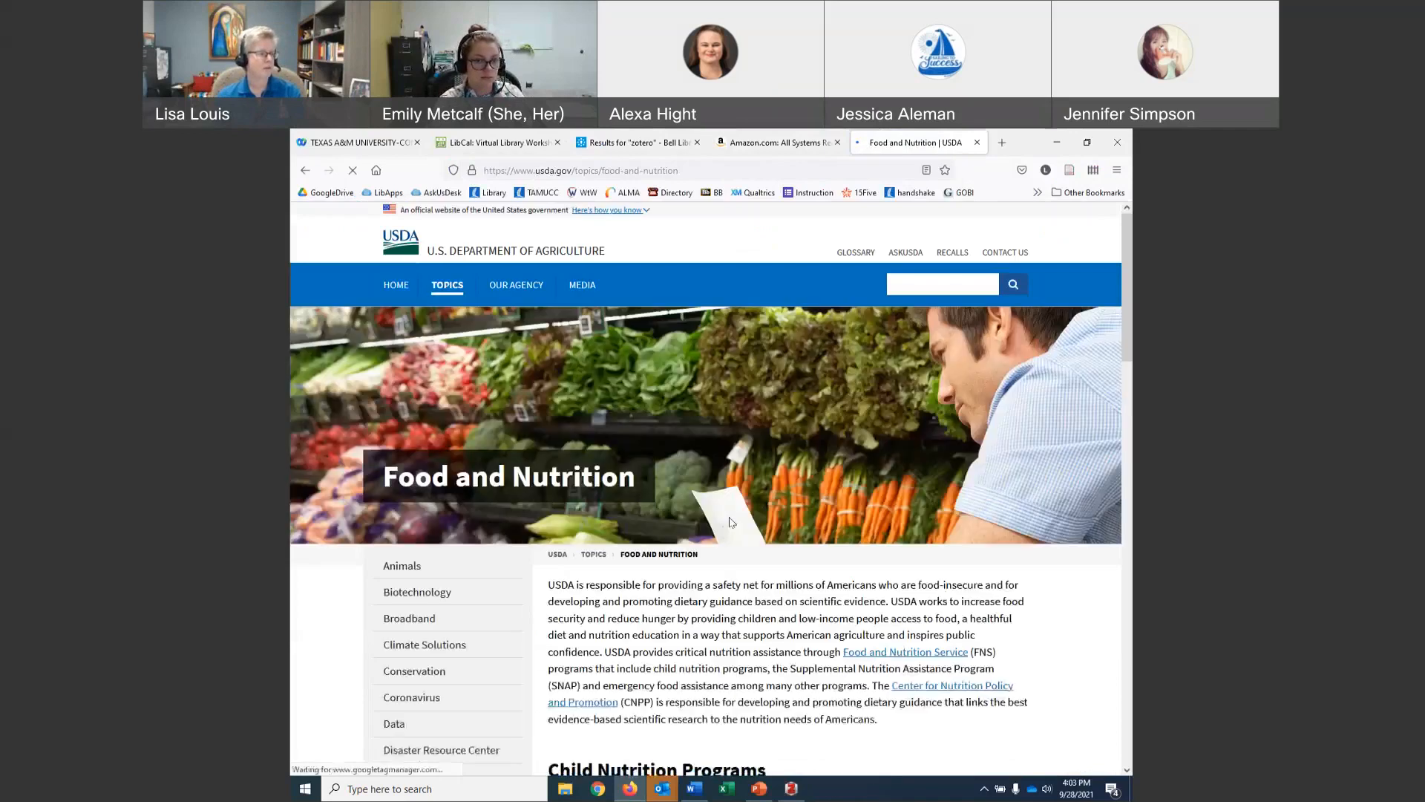
Go to the USDA Climate Solutions topic page and save it to the test collection in Zotero.
{"action": "scroll", "coordinate": [731, 522], "scroll_direction": "down", "scroll_amount": 5}
{"action": "scroll", "coordinate": [449, 381], "scroll_direction": "up", "scroll_amount": 2}
{"action": "left_click", "coordinate": [448, 381]}
{"action": "scroll", "coordinate": [785, 242], "scroll_direction": "down", "scroll_amount": 3}
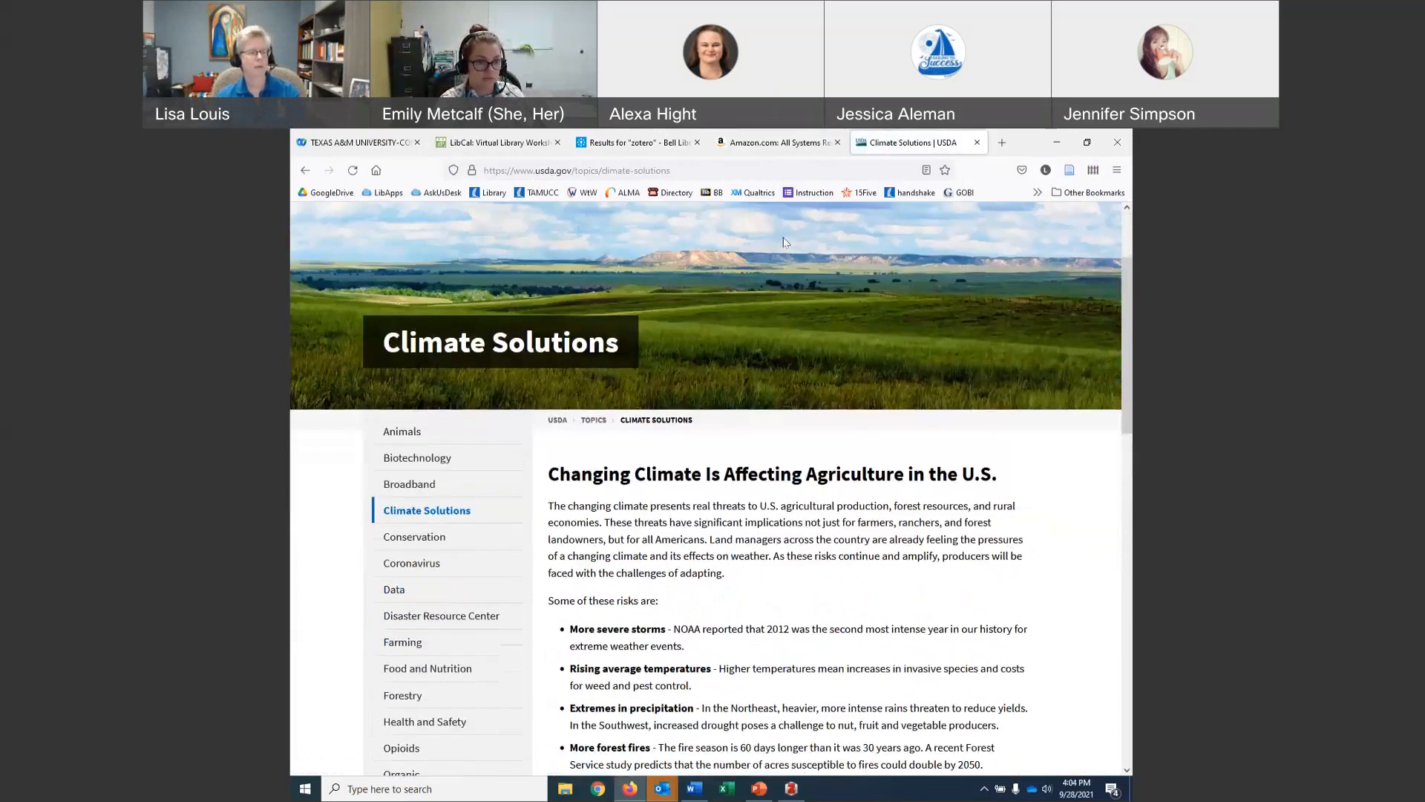
{"action": "scroll", "coordinate": [843, 275], "scroll_direction": "up", "scroll_amount": 3}
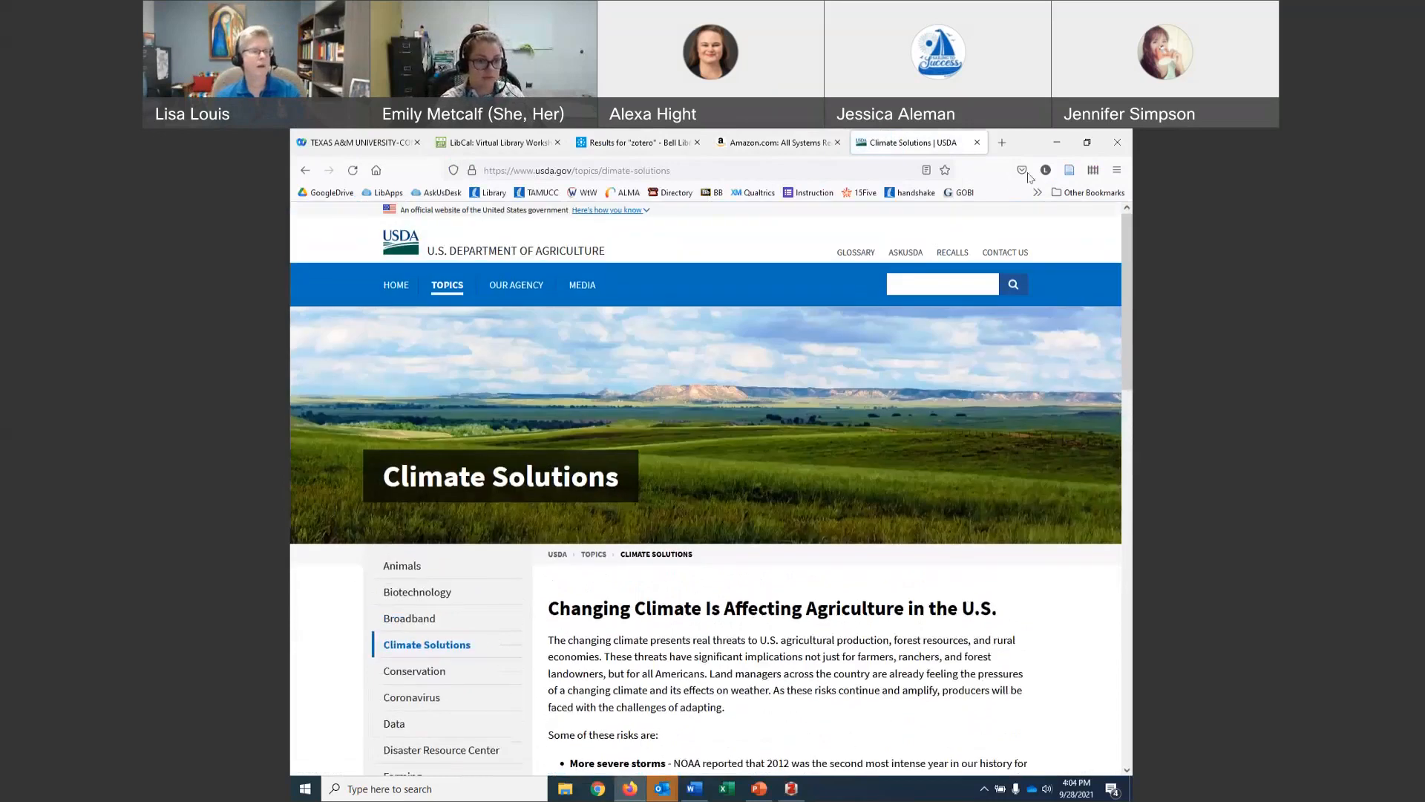
{"action": "left_click", "coordinate": [1070, 172]}
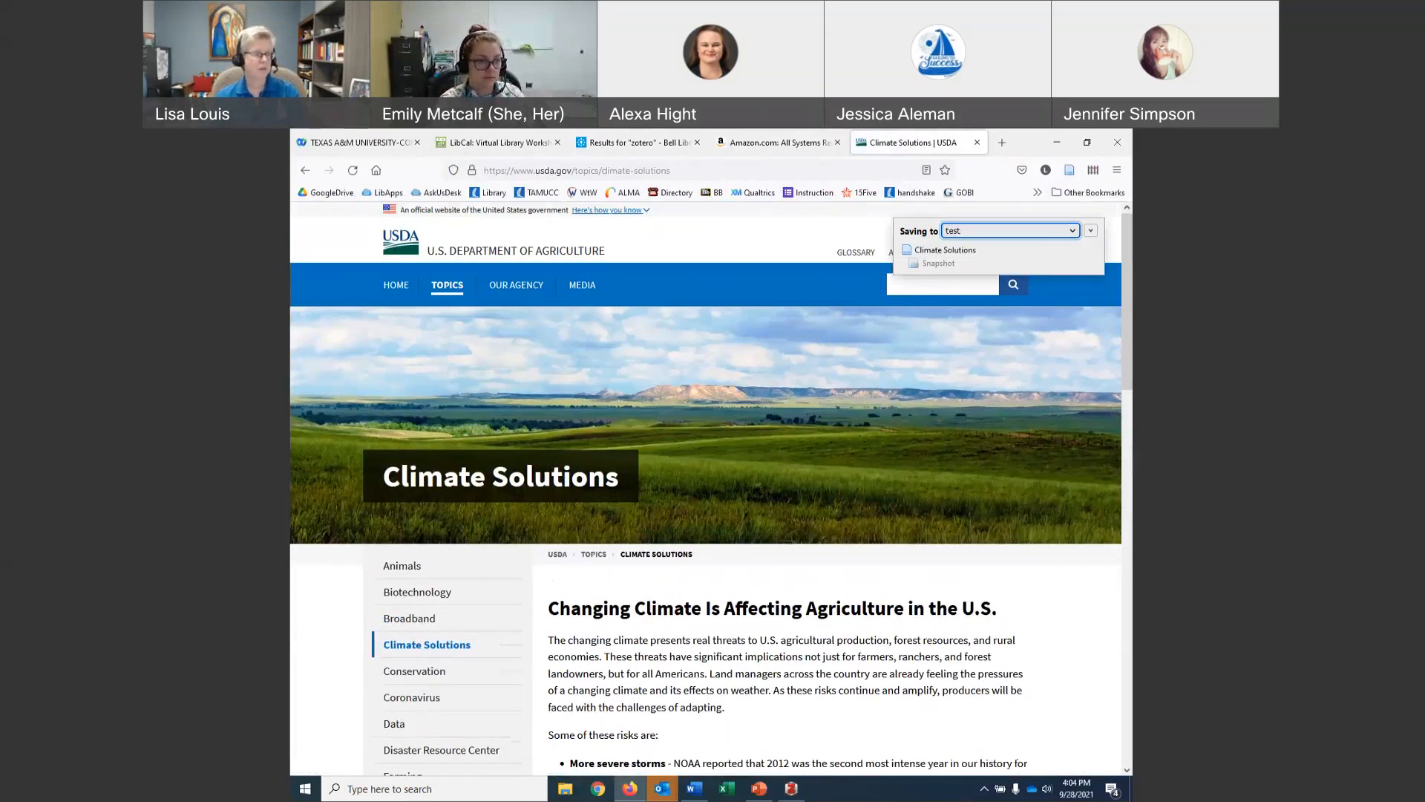
Return to Zotero and examine the Climate Solutions record, its author and website title fields, and its snapshot attachment.
{"action": "left_click", "coordinate": [791, 788]}
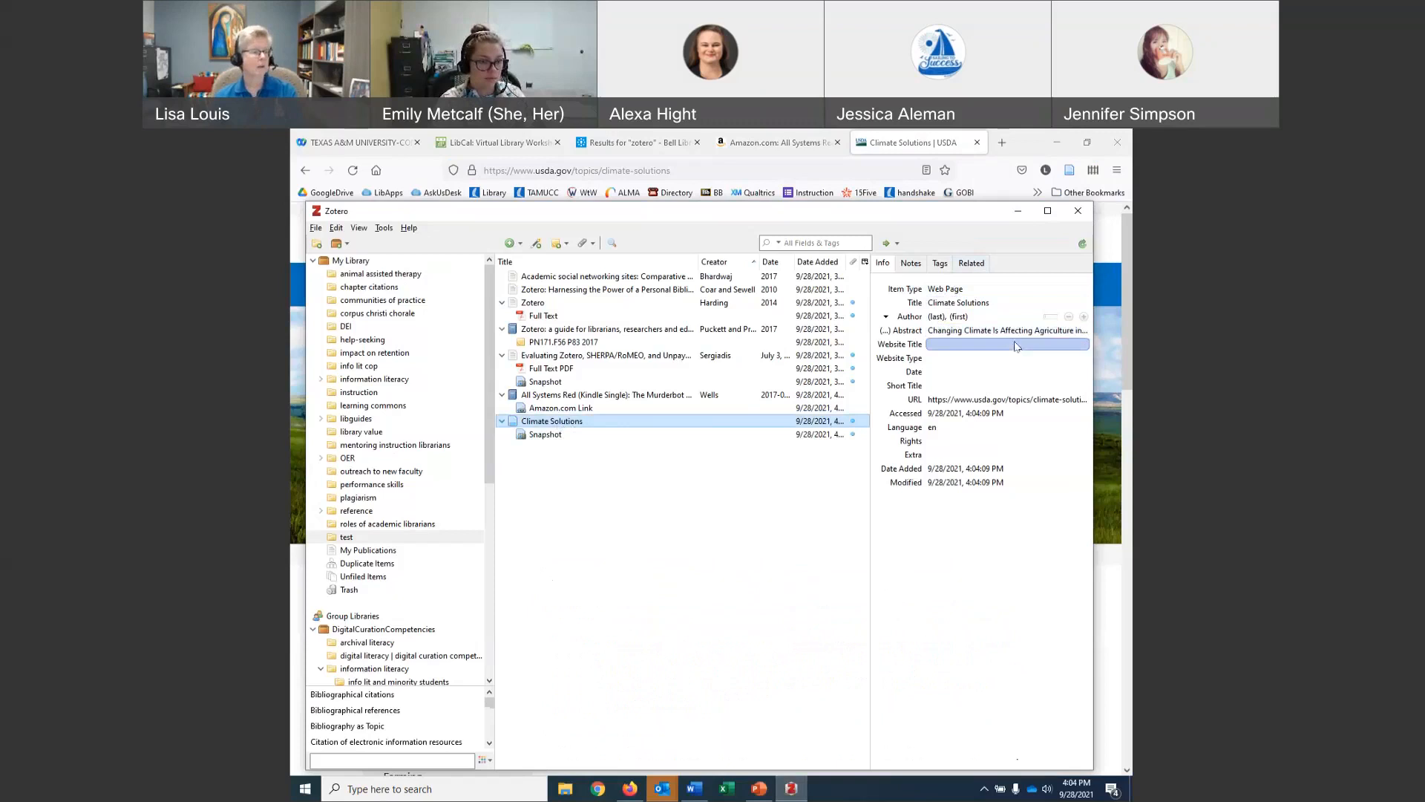
{"action": "left_click", "coordinate": [975, 319]}
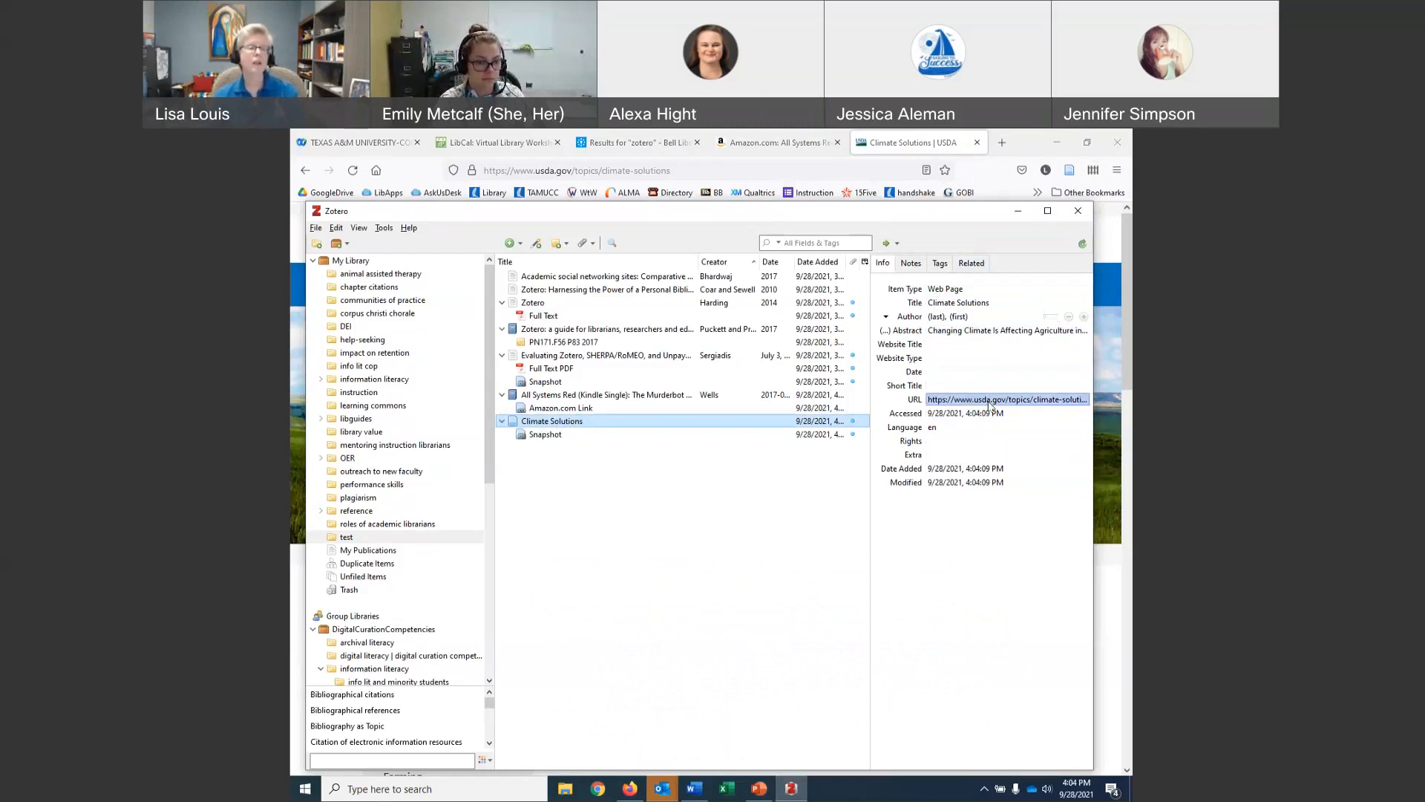
{"action": "left_click", "coordinate": [550, 436]}
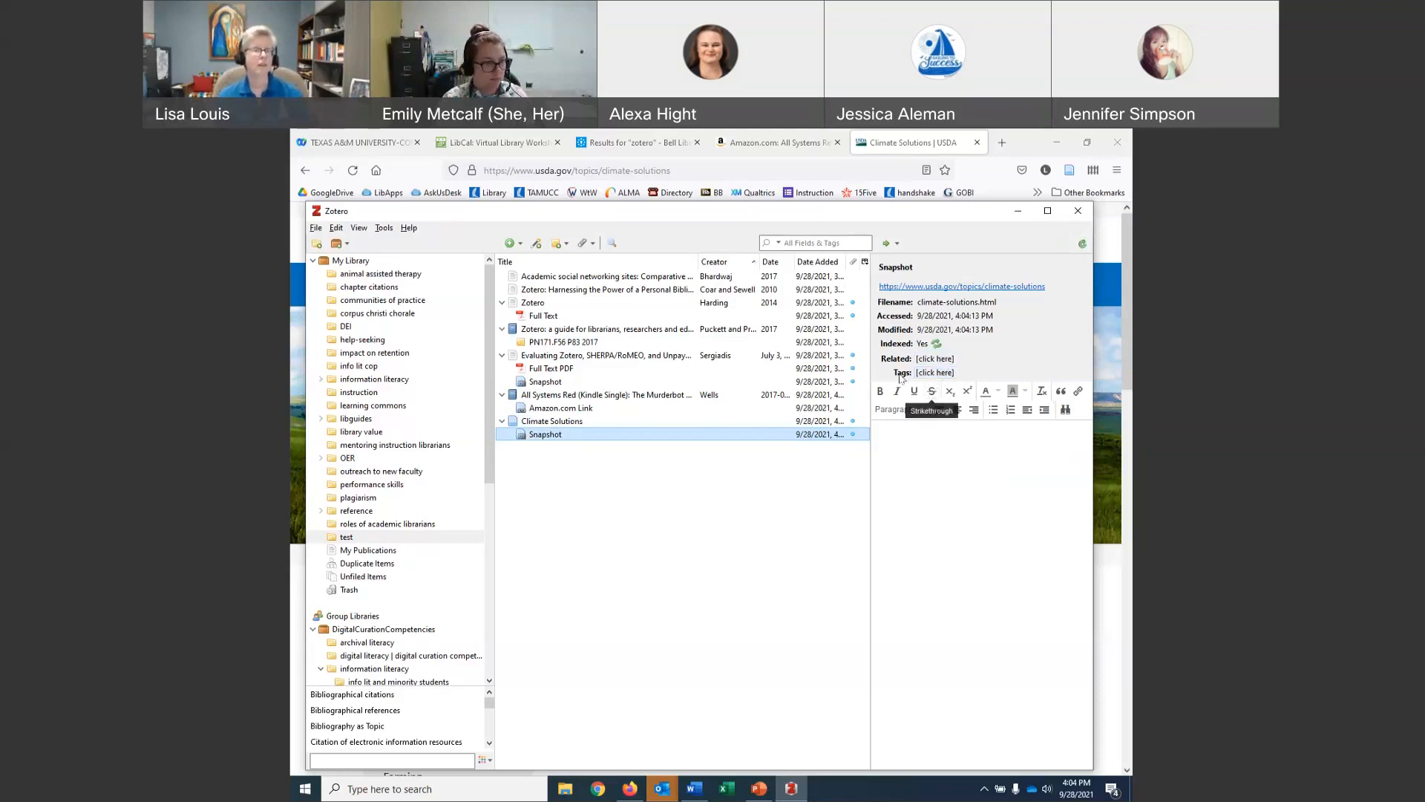
{"action": "left_click", "coordinate": [588, 424]}
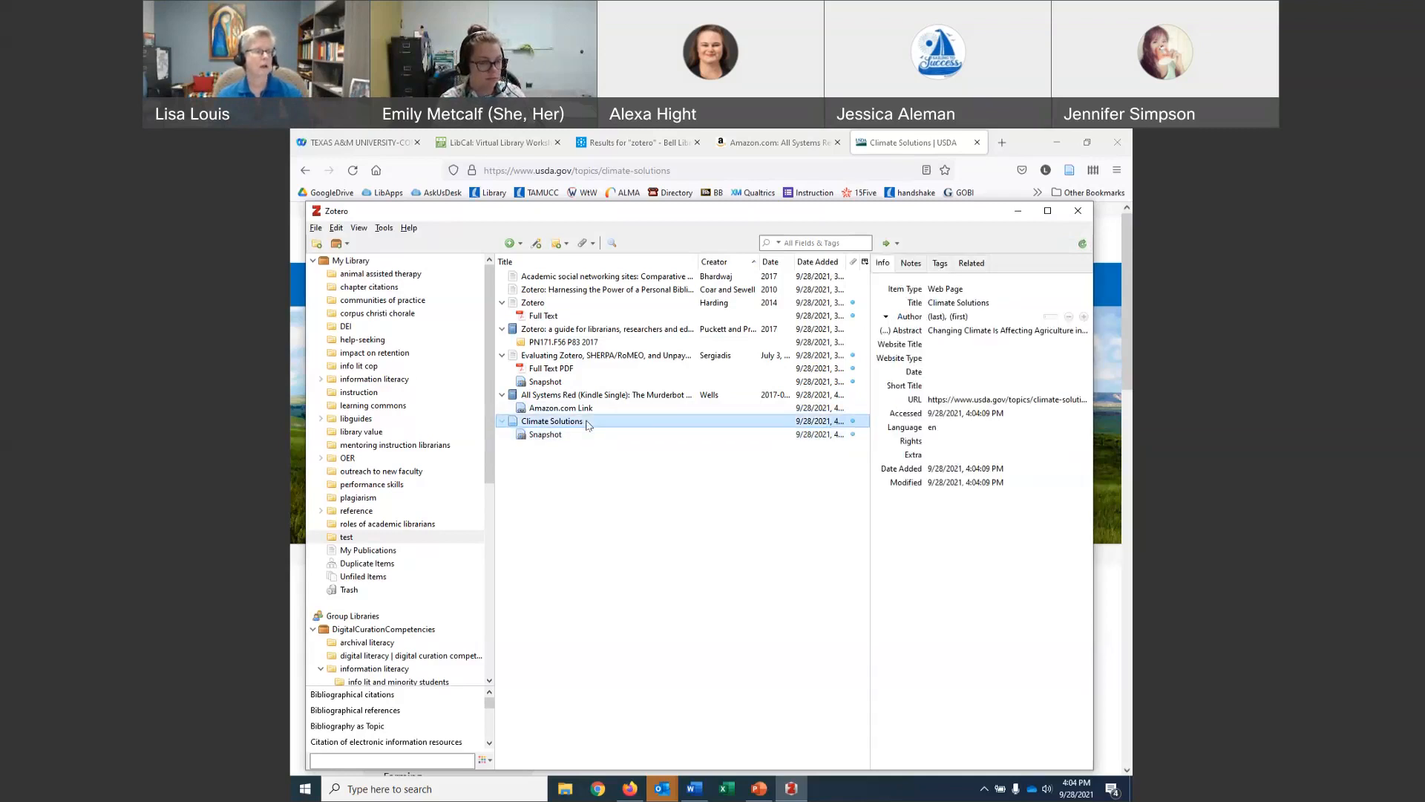
{"action": "left_click", "coordinate": [950, 344]}
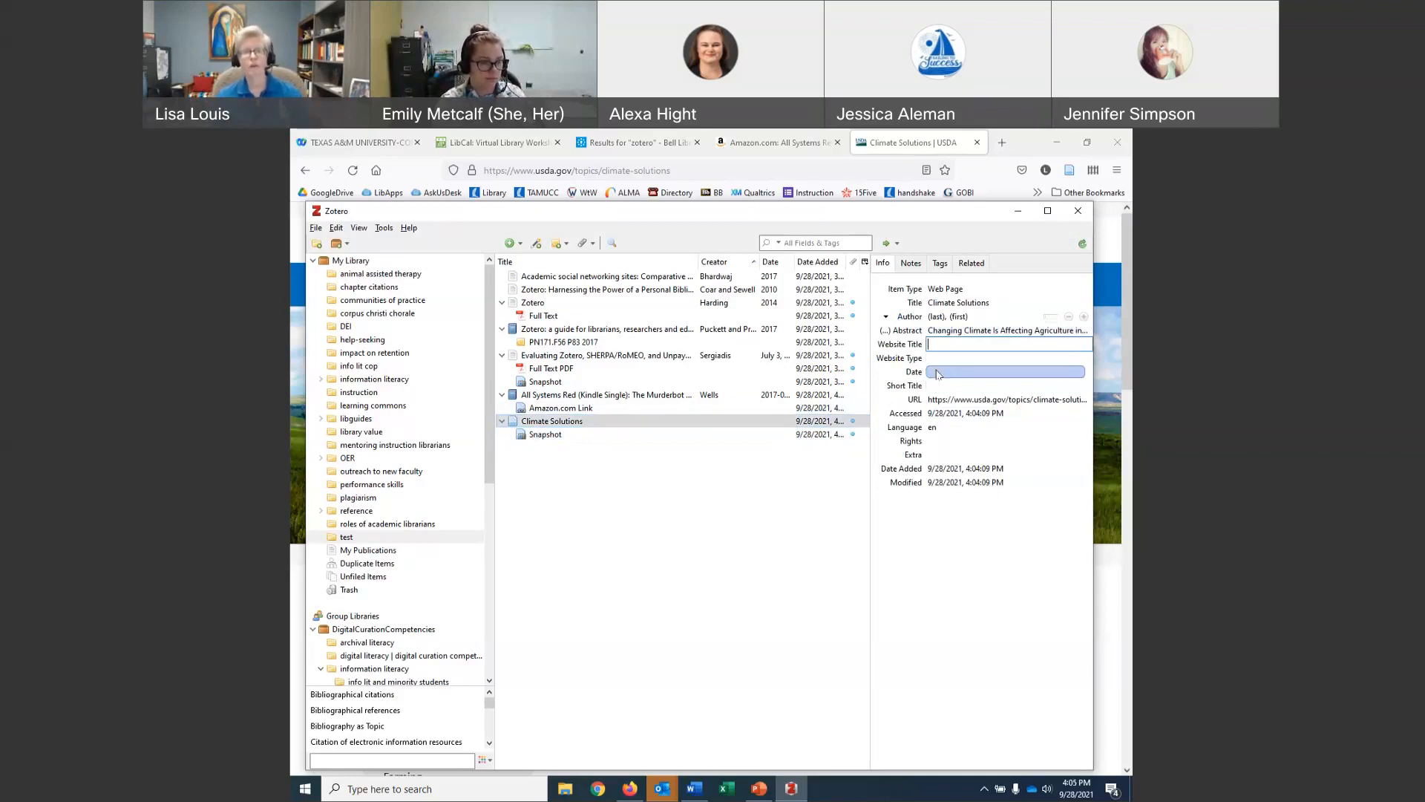
{"action": "left_click", "coordinate": [757, 550]}
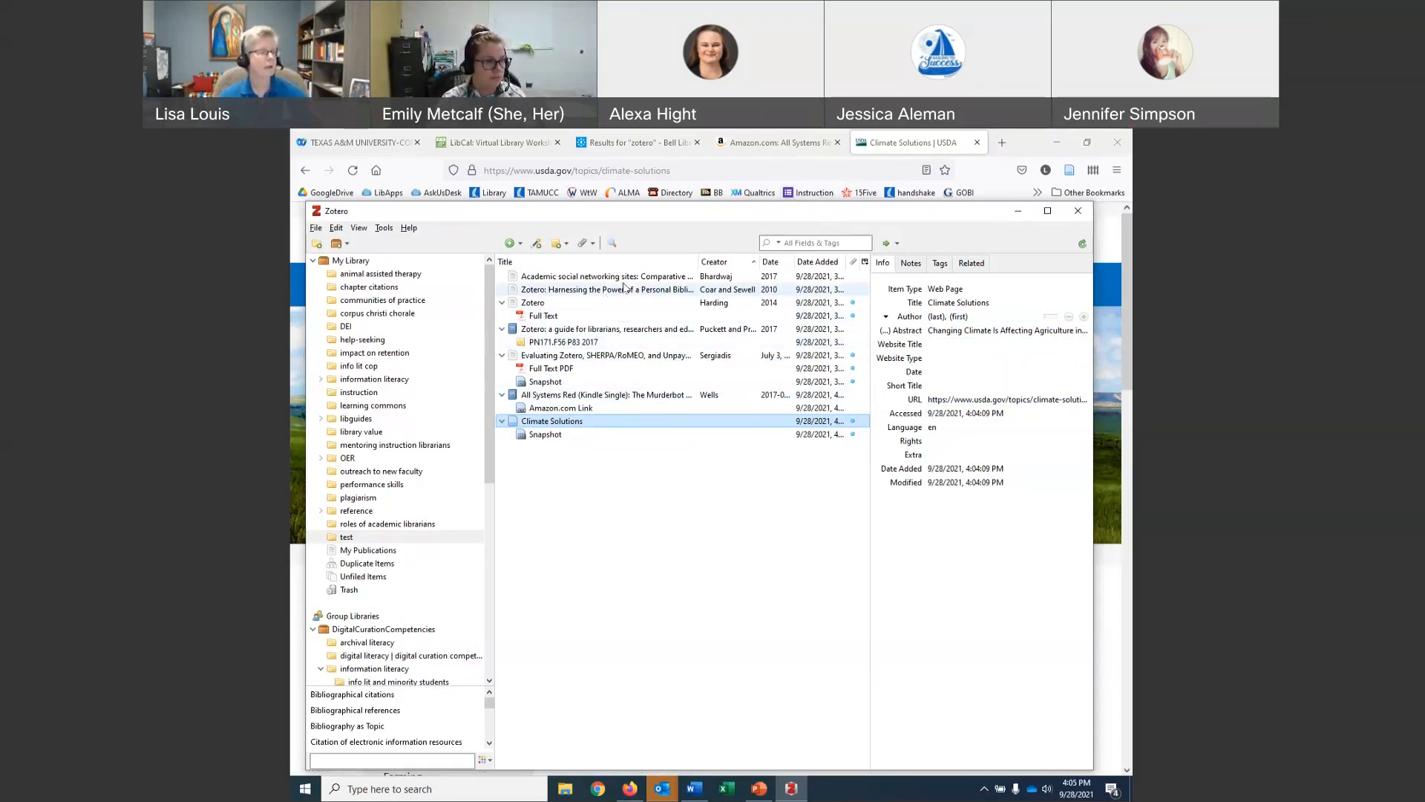
Convert the title of the "Zotero: Harnessing the Power of a Personal Bibliographic Manager" article to sentence case.
{"action": "left_click", "coordinate": [605, 291]}
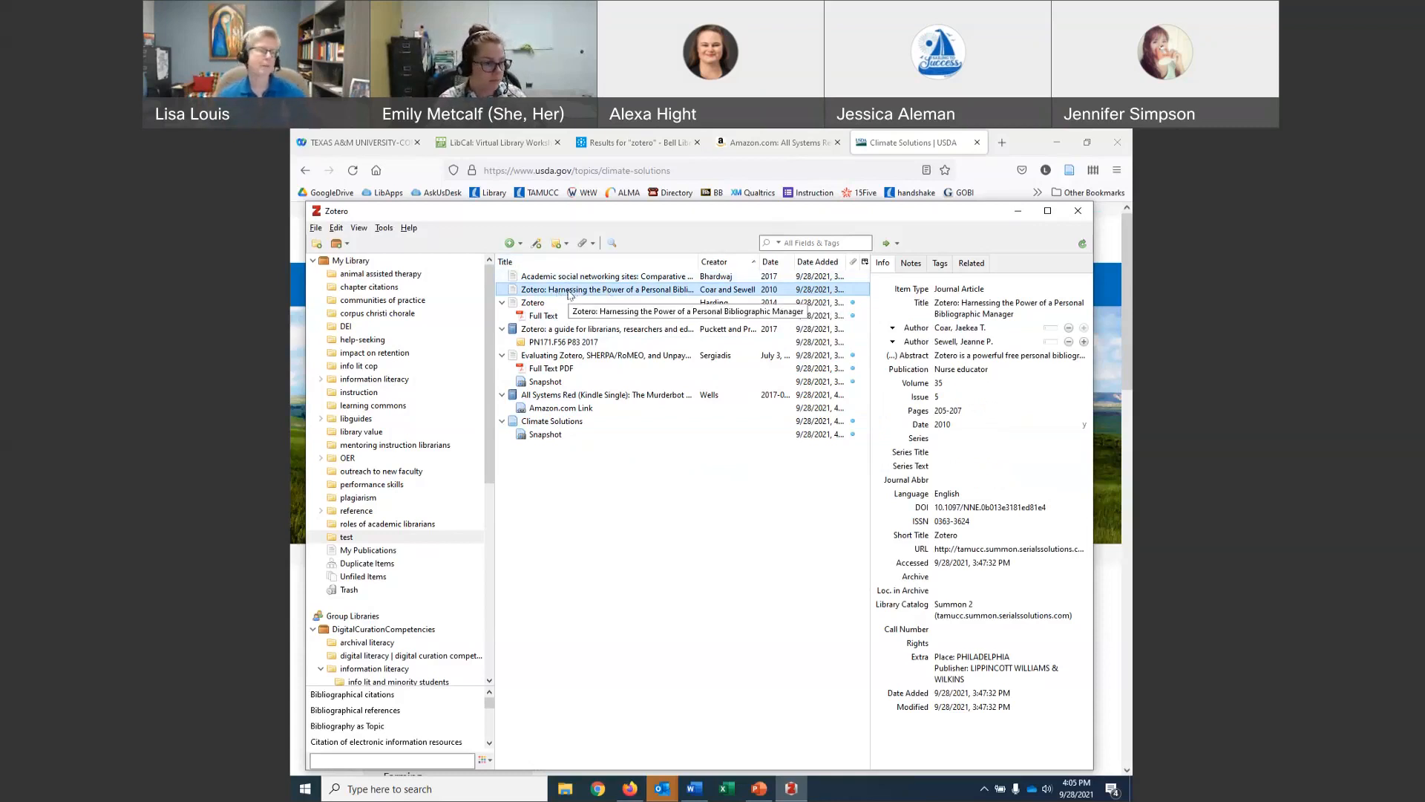
{"action": "left_click", "coordinate": [973, 315]}
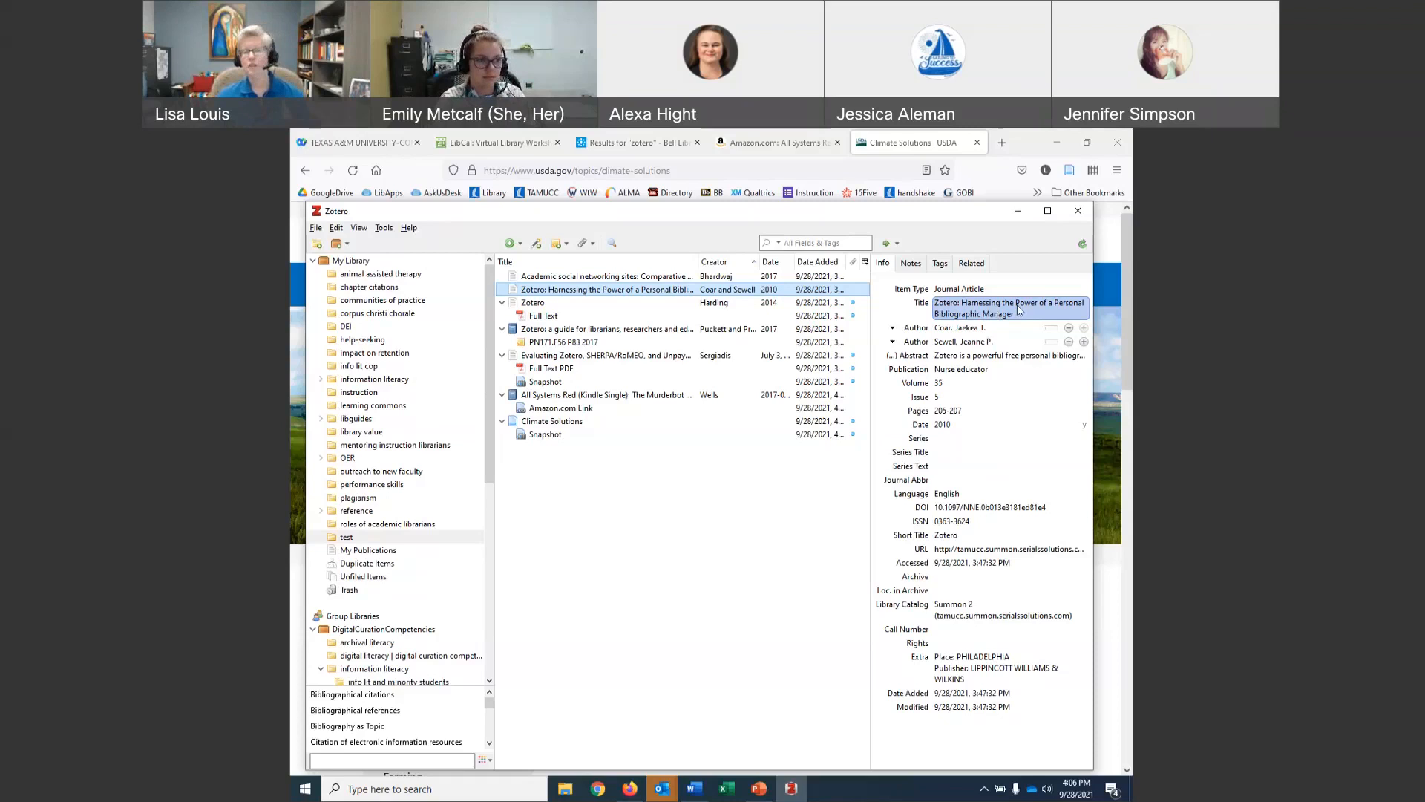
{"action": "right_click", "coordinate": [988, 314]}
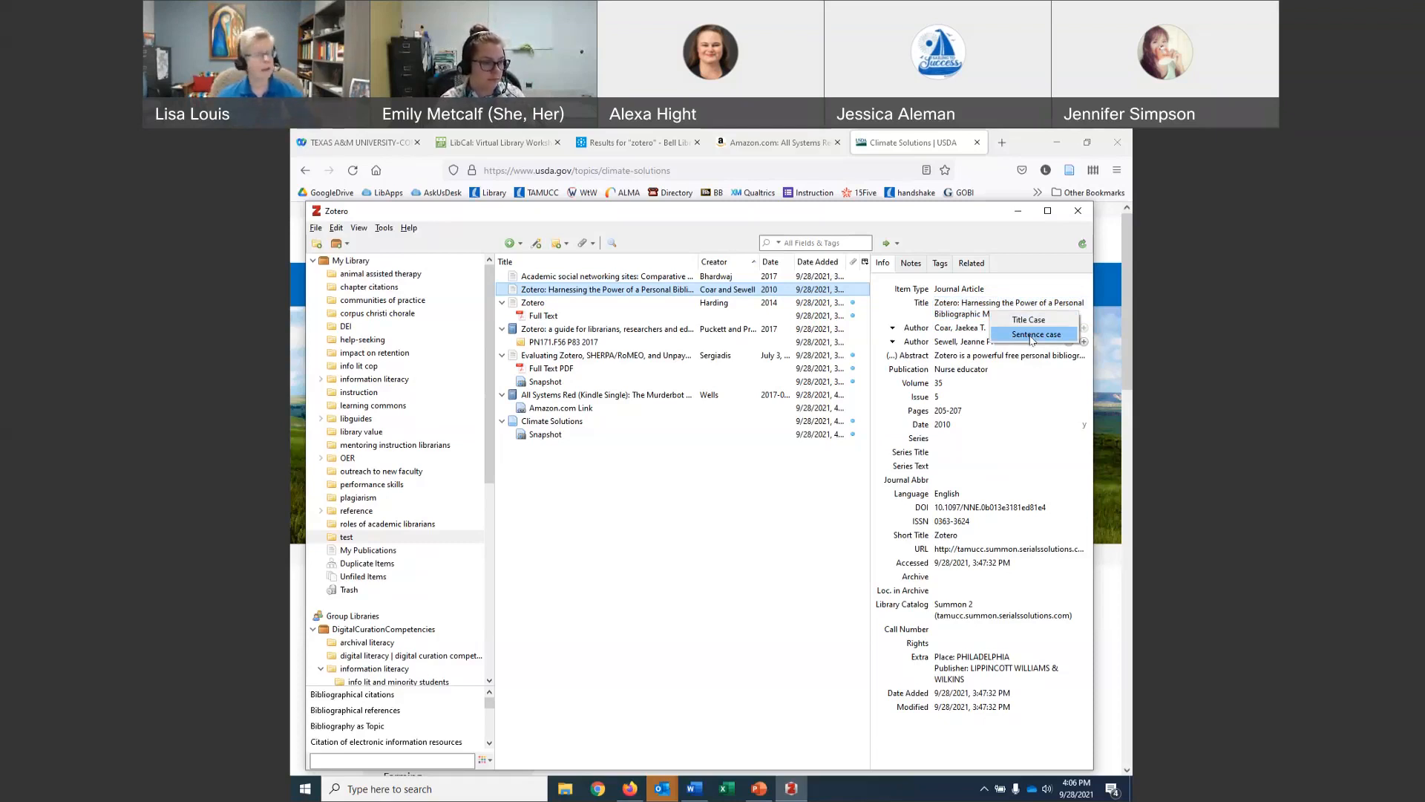
{"action": "left_click", "coordinate": [1031, 335]}
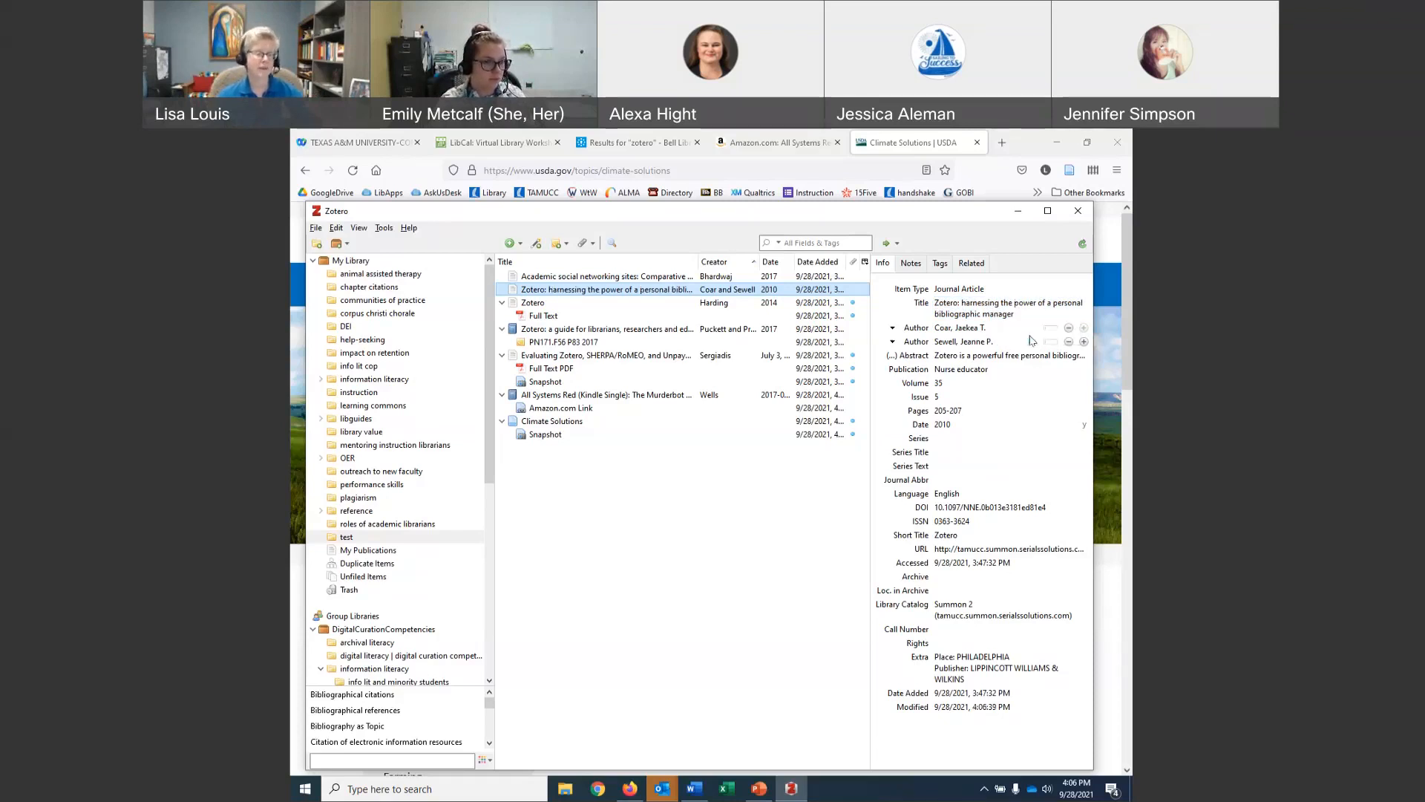
Capitalize "Harnessing" after the colon in the article's title.
{"action": "left_click", "coordinate": [966, 302]}
{"action": "left_click", "coordinate": [965, 303]}
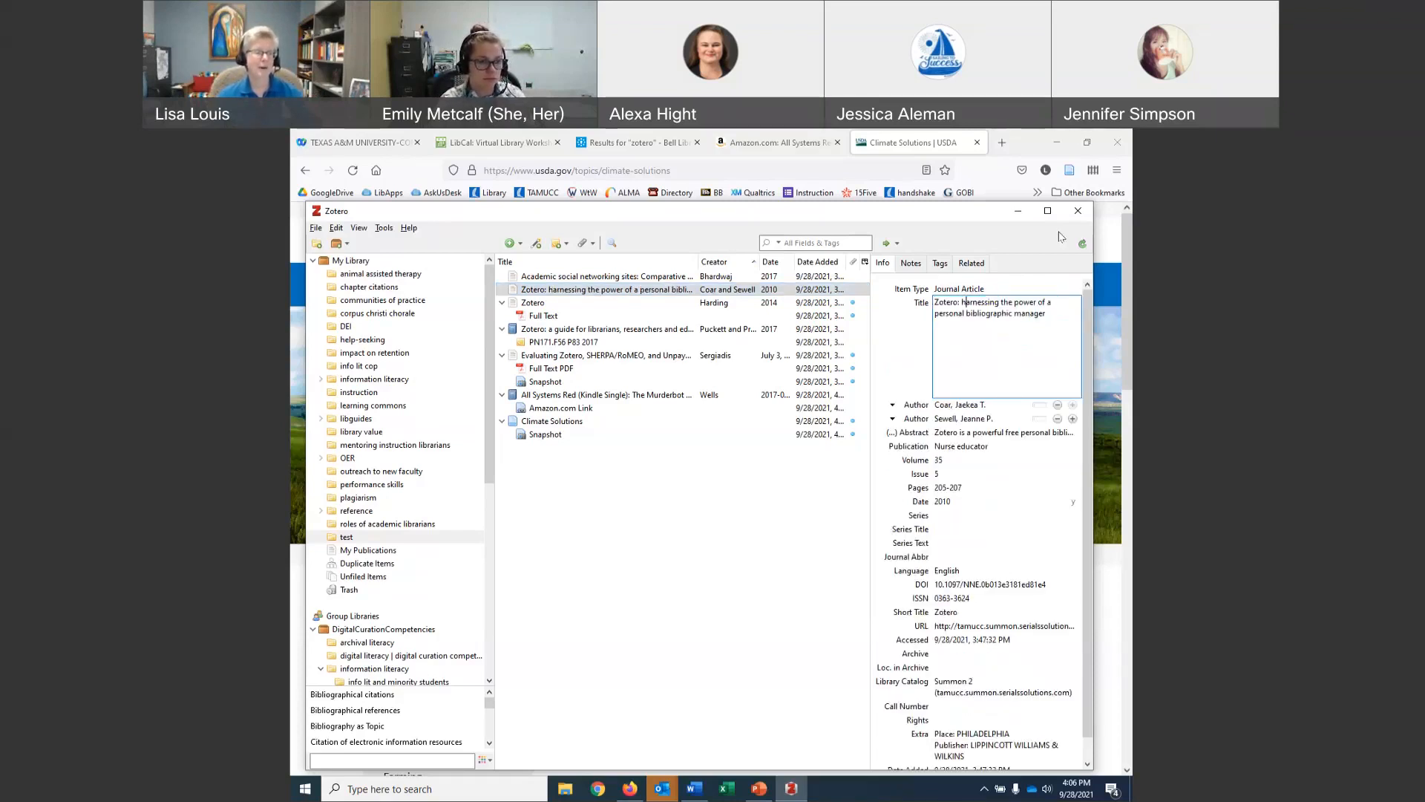
{"action": "key", "text": "BackSpace"}
{"action": "type", "text": "H"}
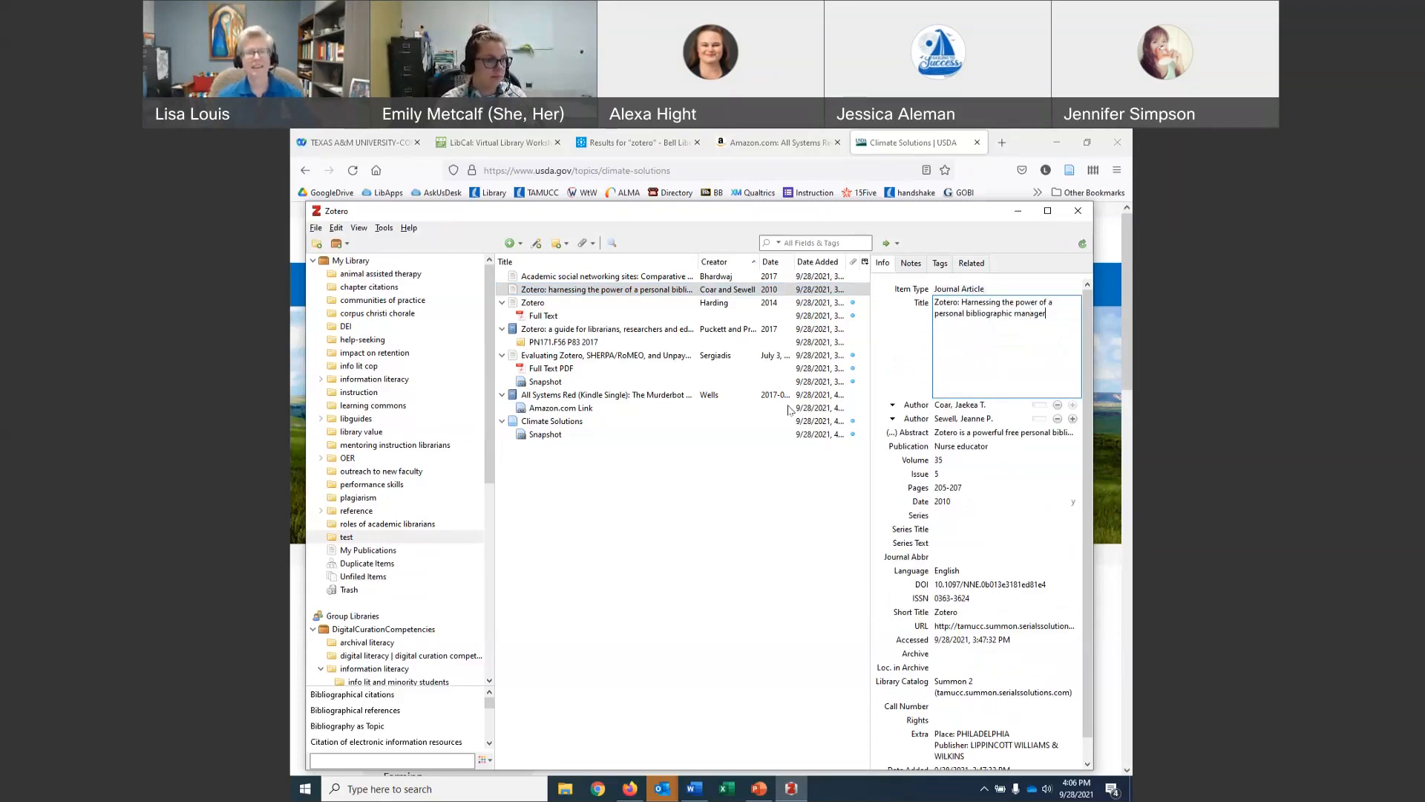
{"action": "left_click", "coordinate": [902, 369]}
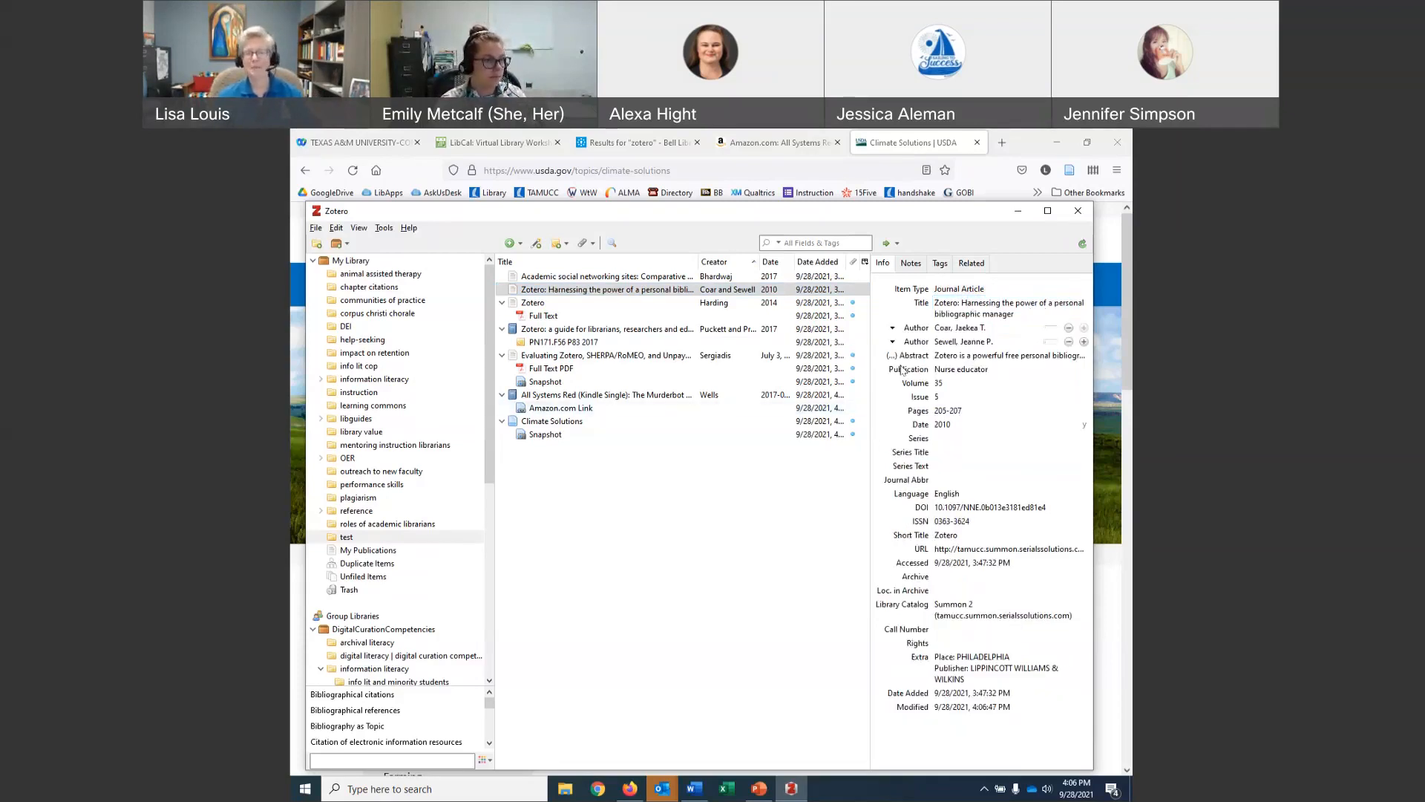
Show that the article's title, author and volume fields can be opened for editing, without changing them.
{"action": "left_click", "coordinate": [961, 298]}
{"action": "left_click", "coordinate": [962, 303]}
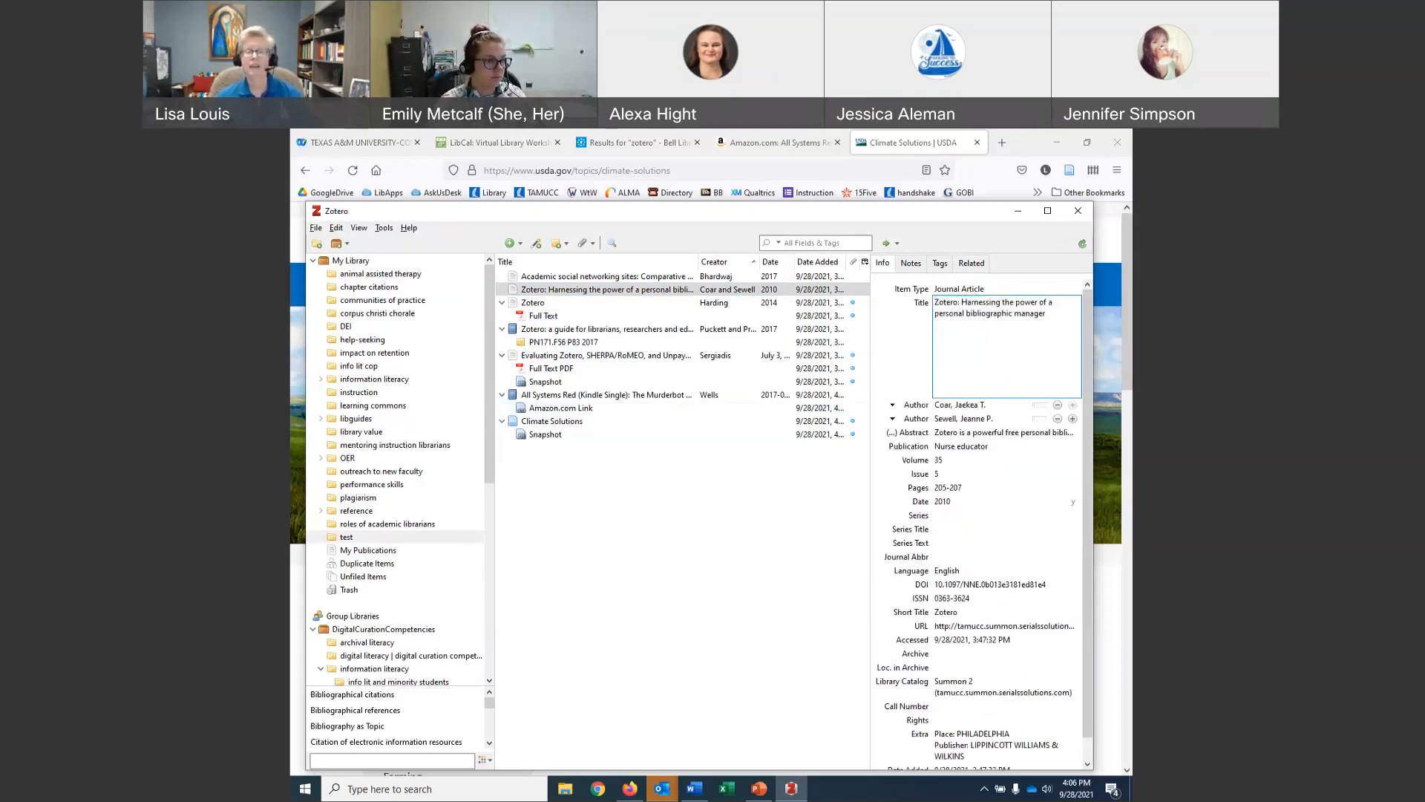
{"action": "left_click", "coordinate": [969, 407]}
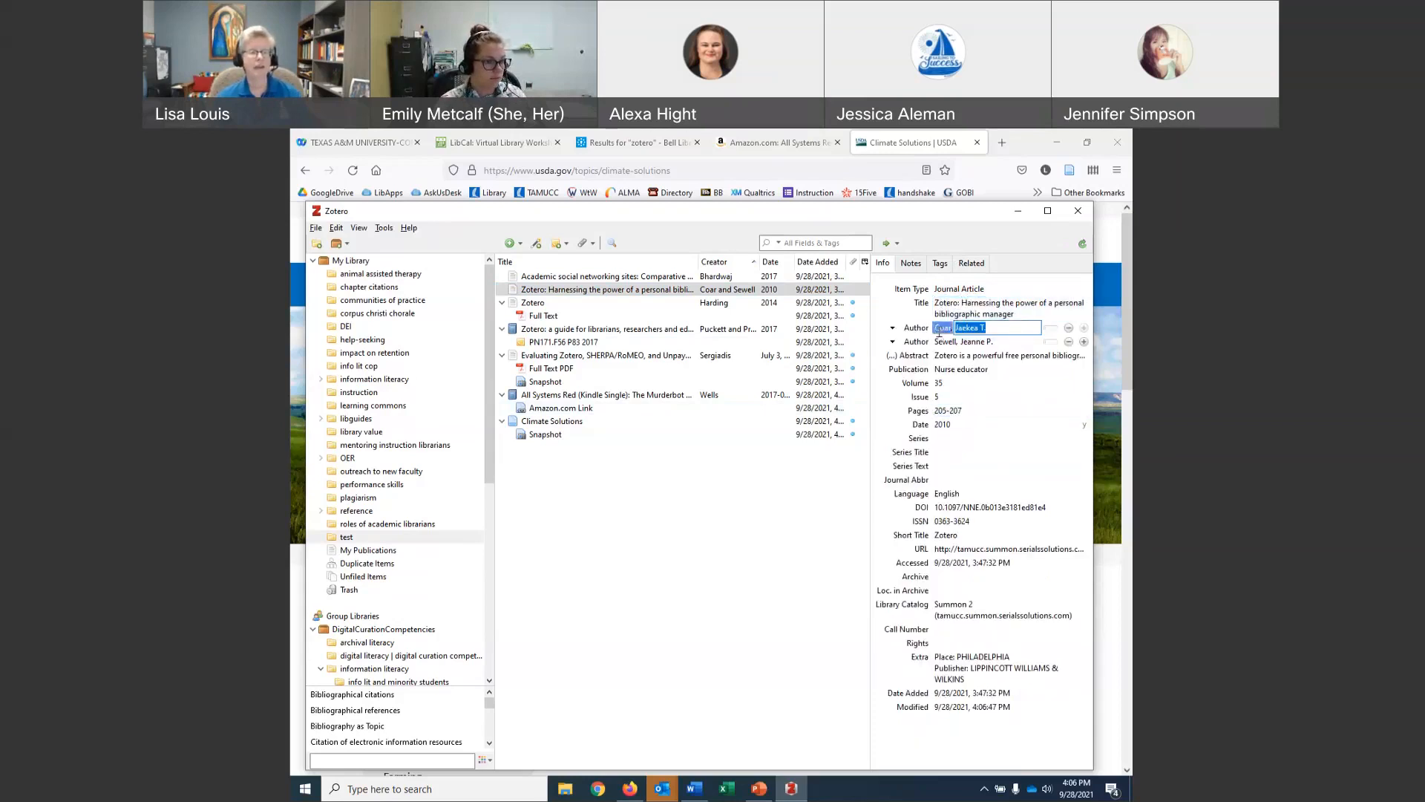
{"action": "key", "text": "Tab"}
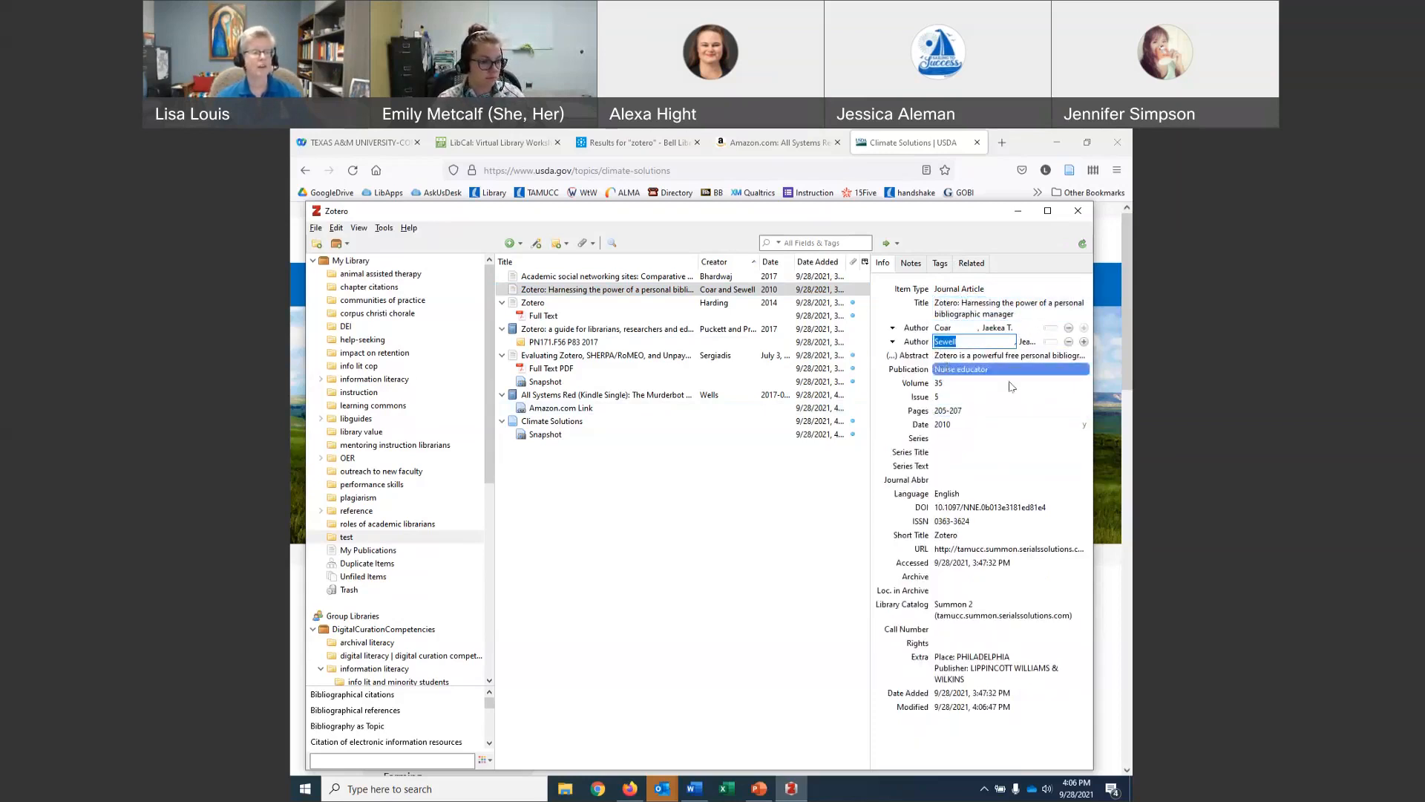
{"action": "left_click", "coordinate": [939, 381]}
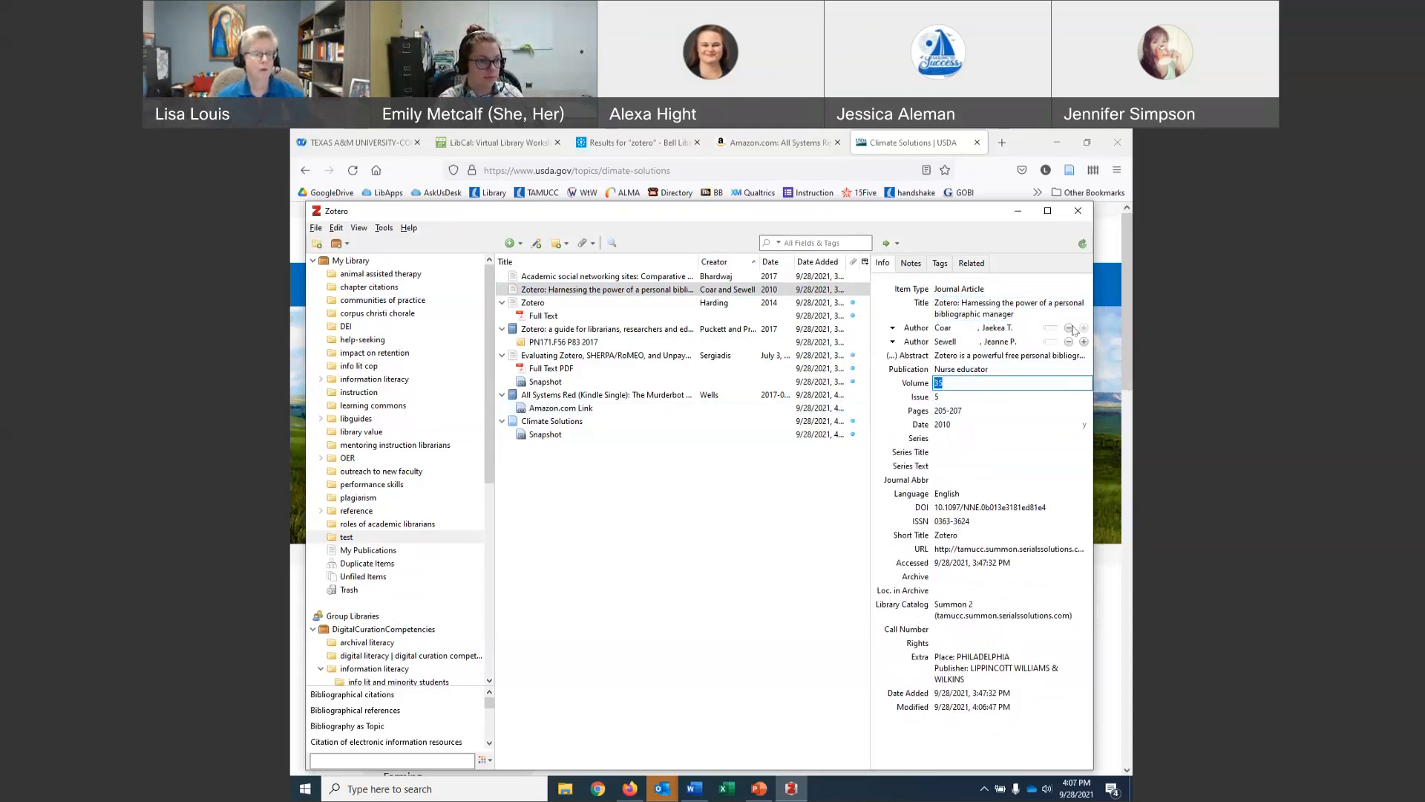
Convert the article's title back to title case.
{"action": "right_click", "coordinate": [1006, 317]}
{"action": "left_click", "coordinate": [1012, 327]}
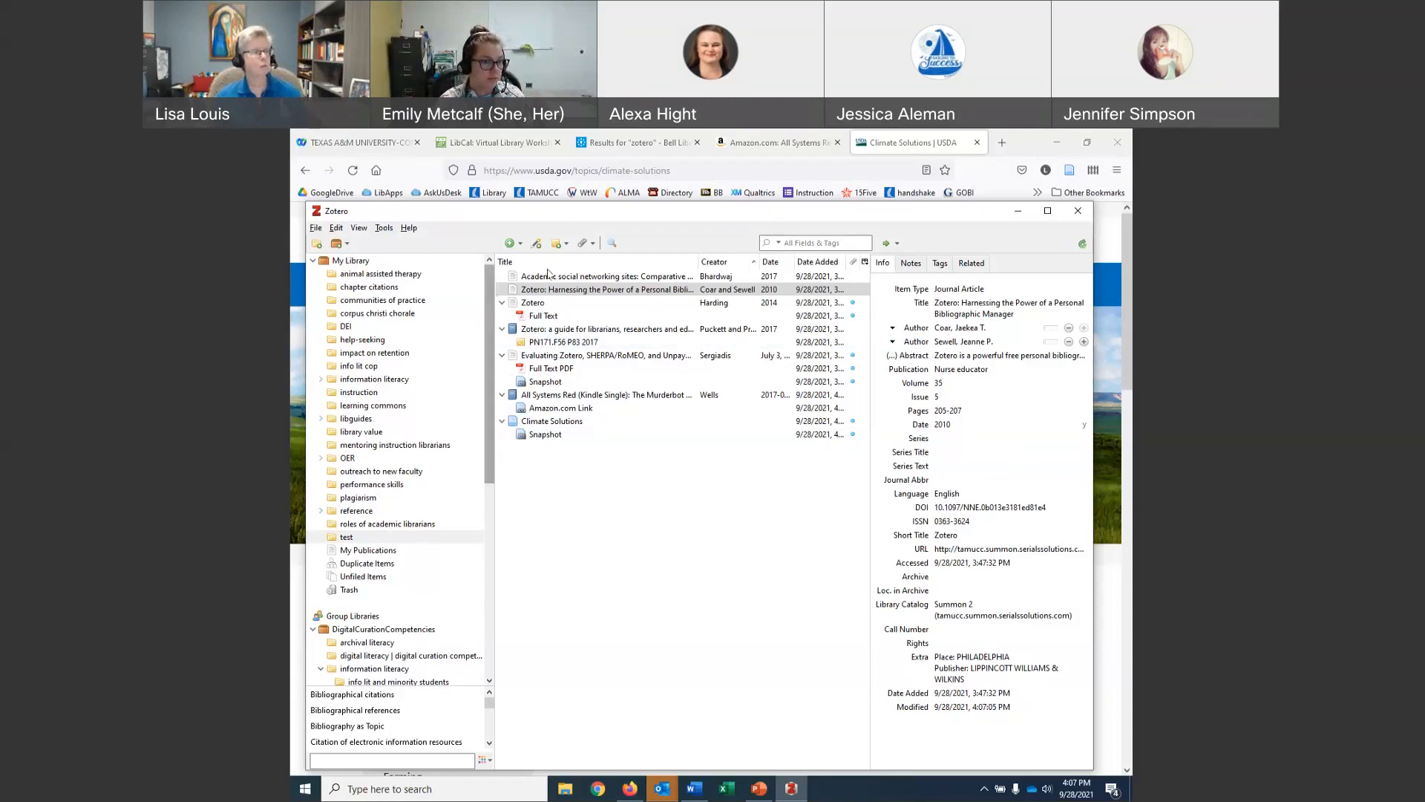
{"action": "left_click", "coordinate": [350, 262]}
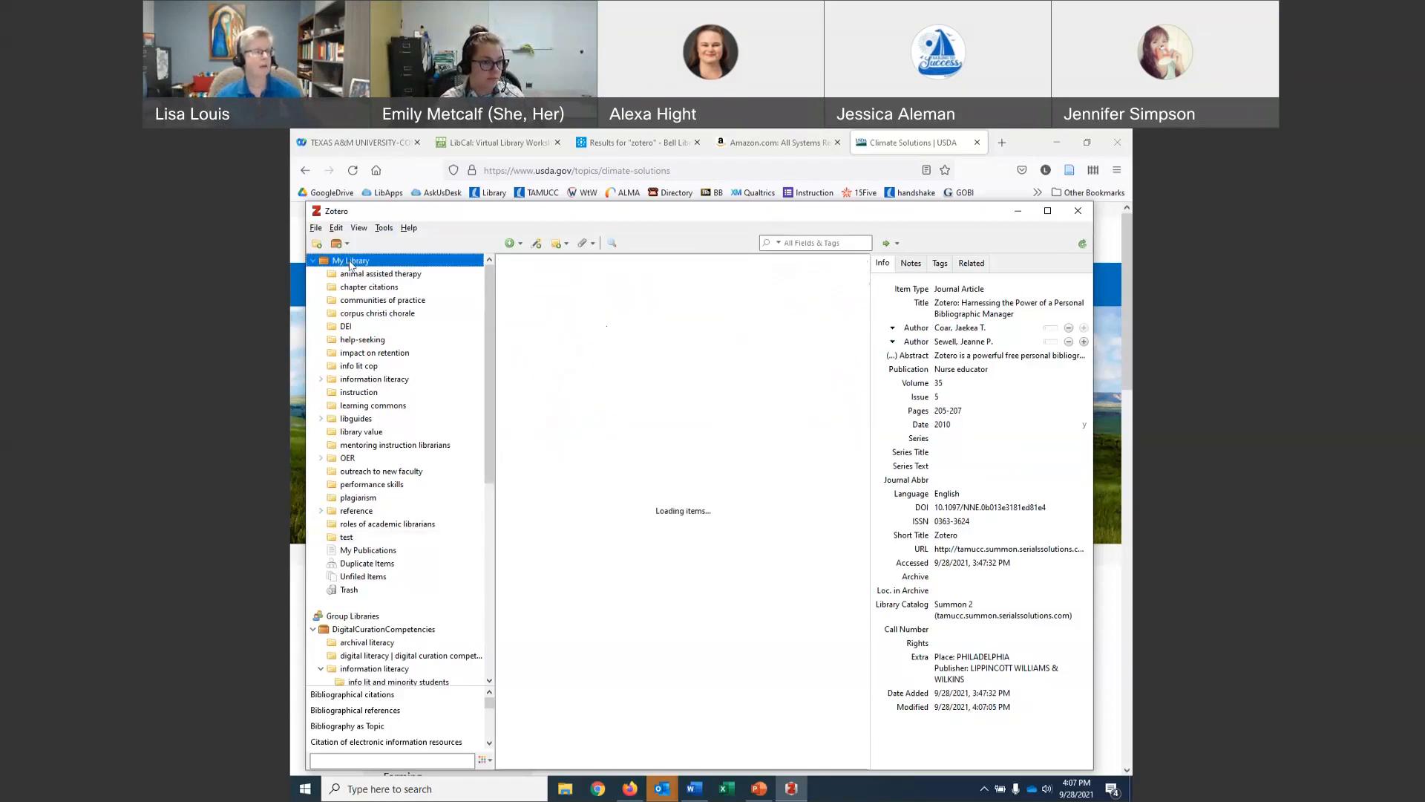
{"action": "right_click", "coordinate": [351, 263]}
{"action": "right_click", "coordinate": [341, 265]}
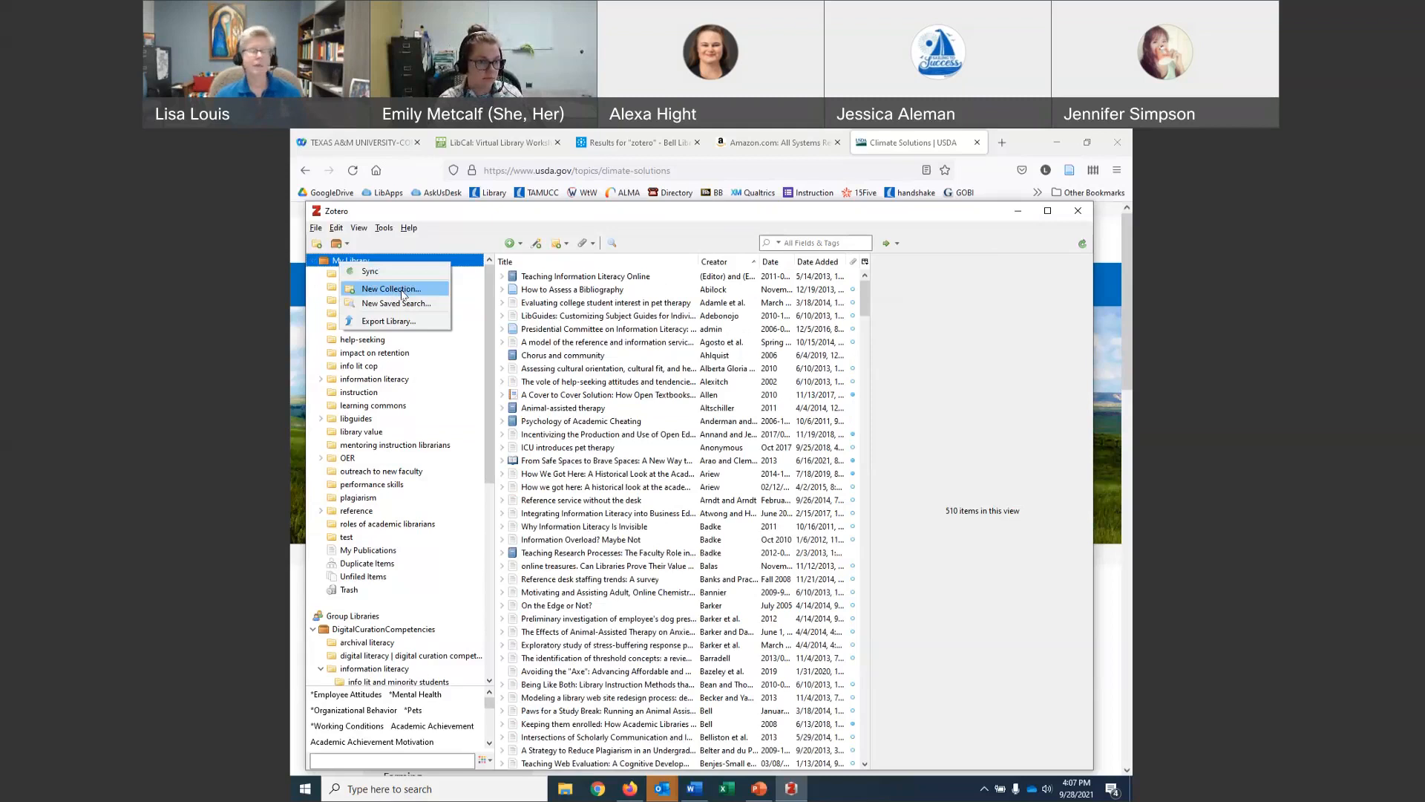
{"action": "left_click", "coordinate": [403, 295]}
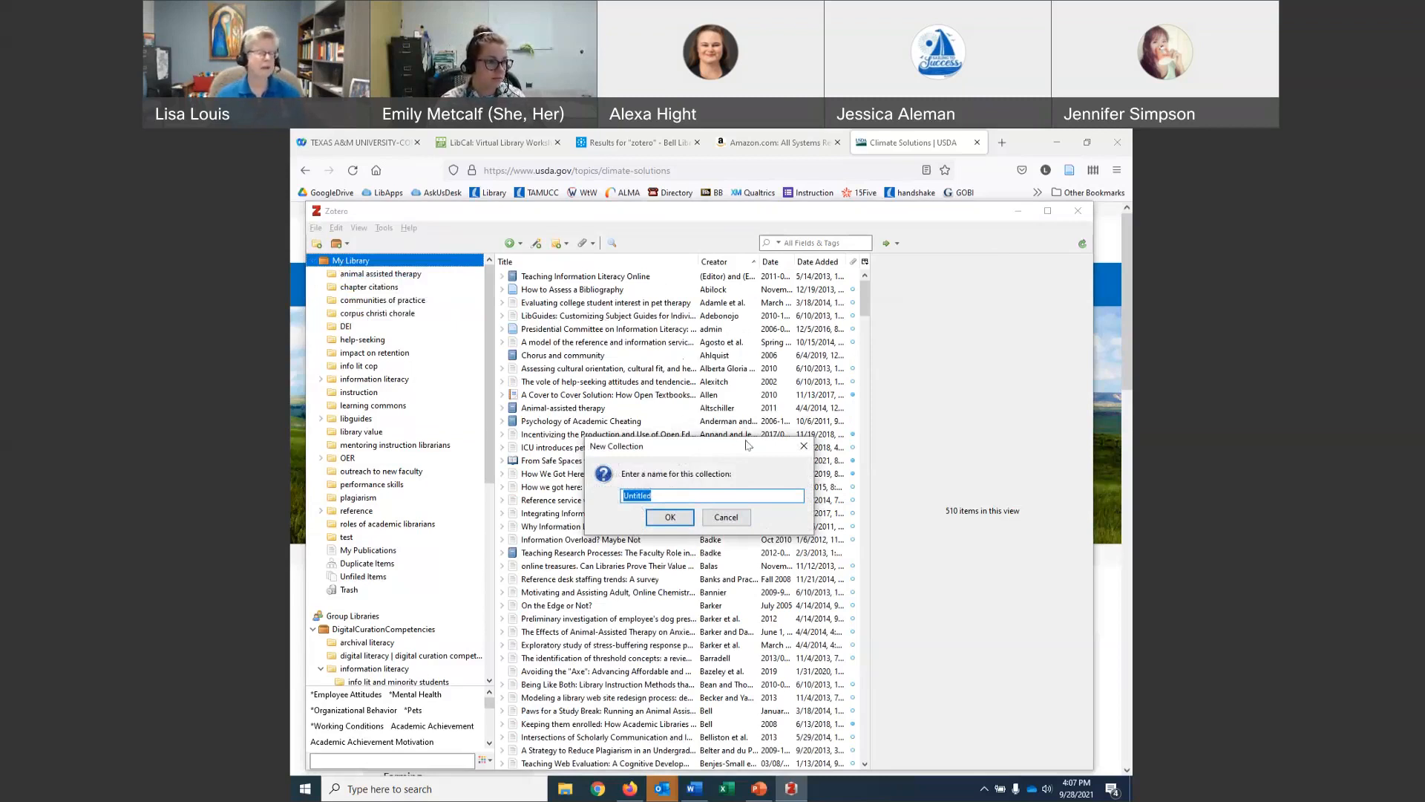
{"action": "left_click", "coordinate": [730, 518]}
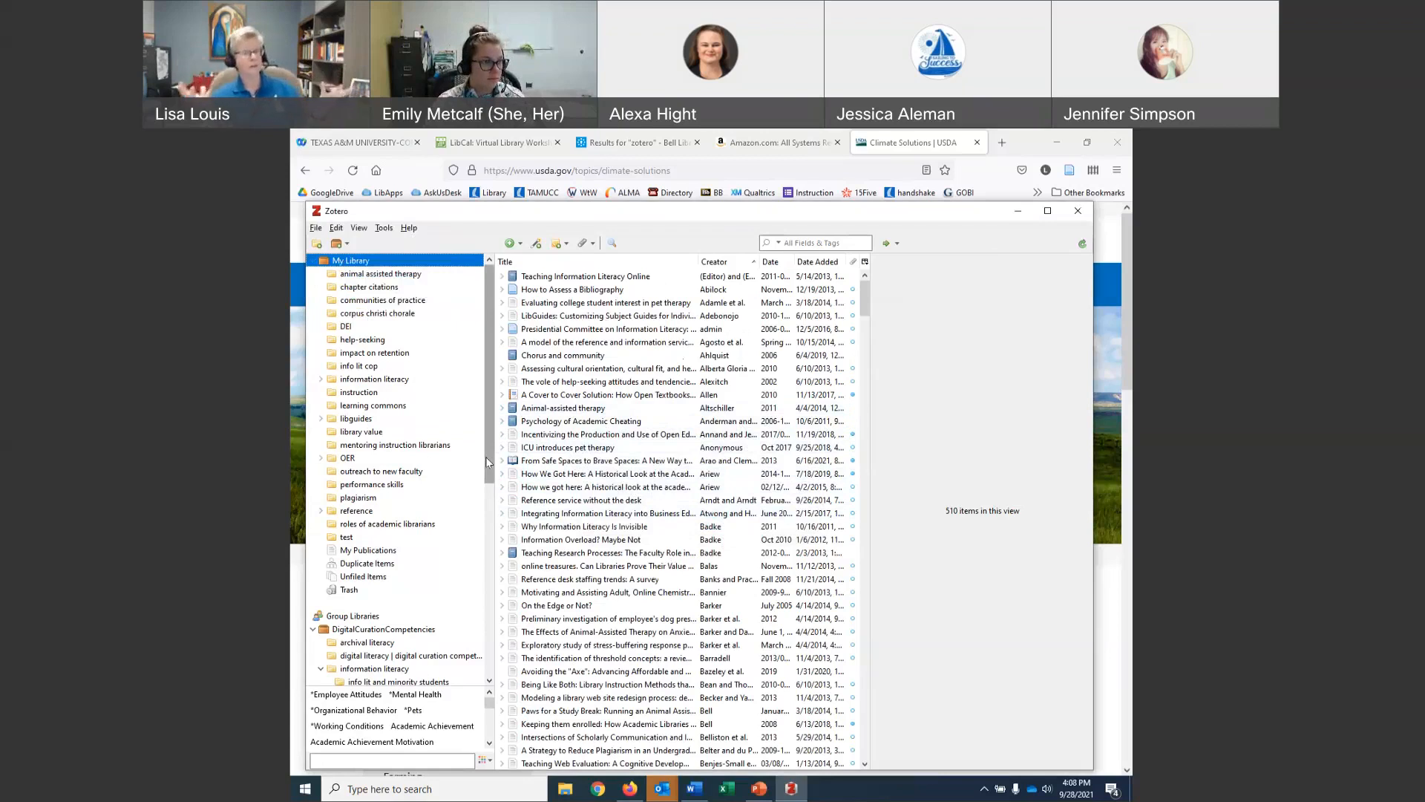
View the test collection and examine the subcollections inside OER and information literacy.
{"action": "left_click", "coordinate": [348, 538]}
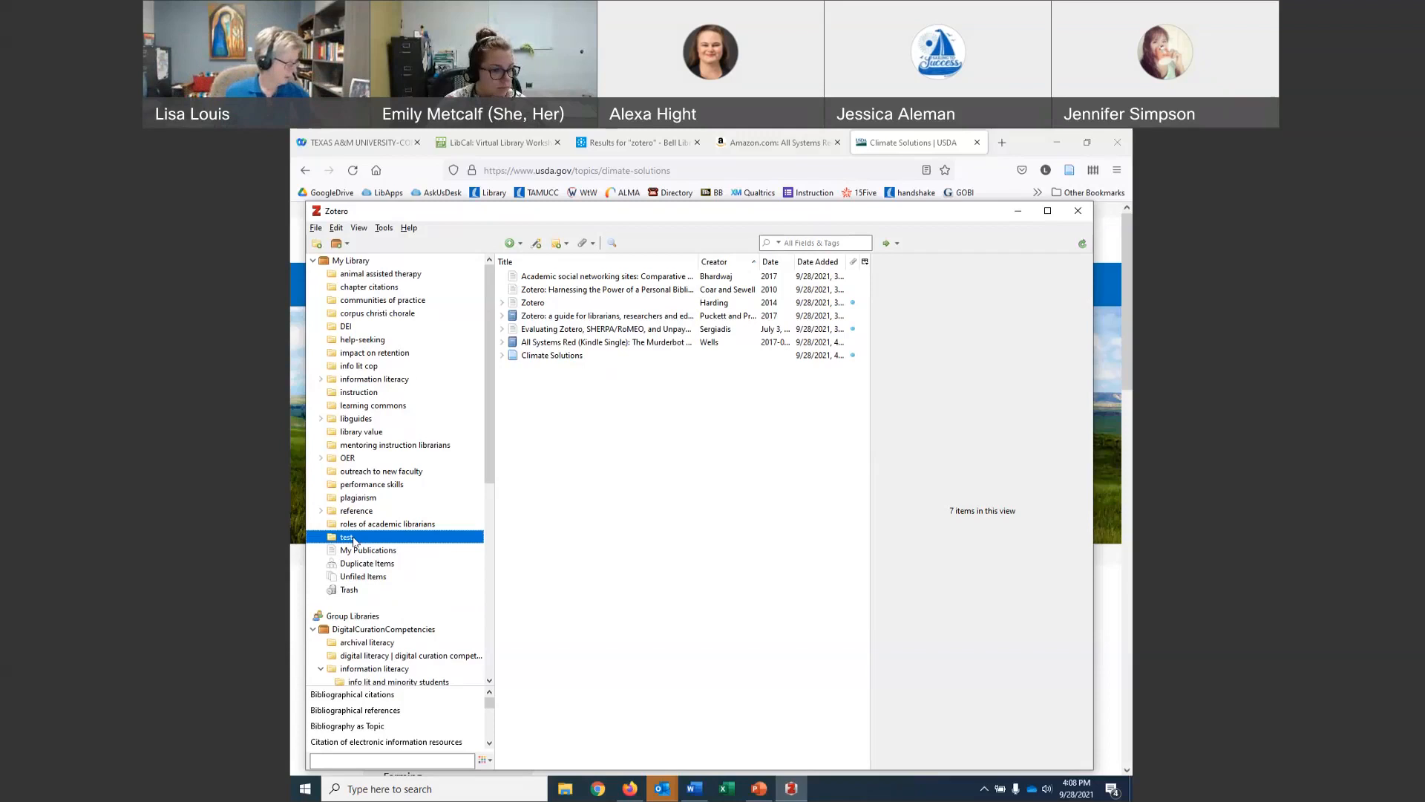
{"action": "left_click", "coordinate": [321, 458]}
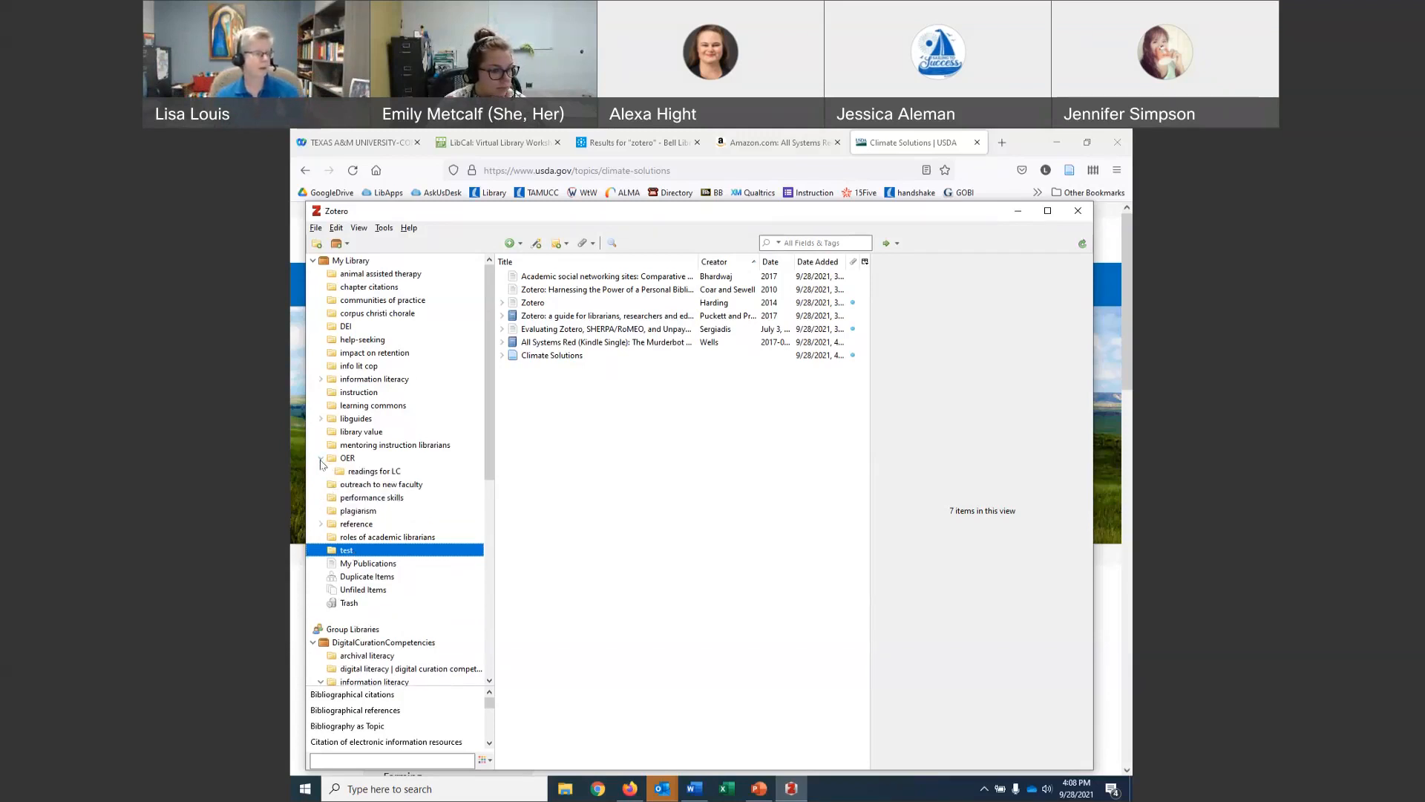
{"action": "left_click", "coordinate": [321, 459]}
{"action": "left_click", "coordinate": [321, 380]}
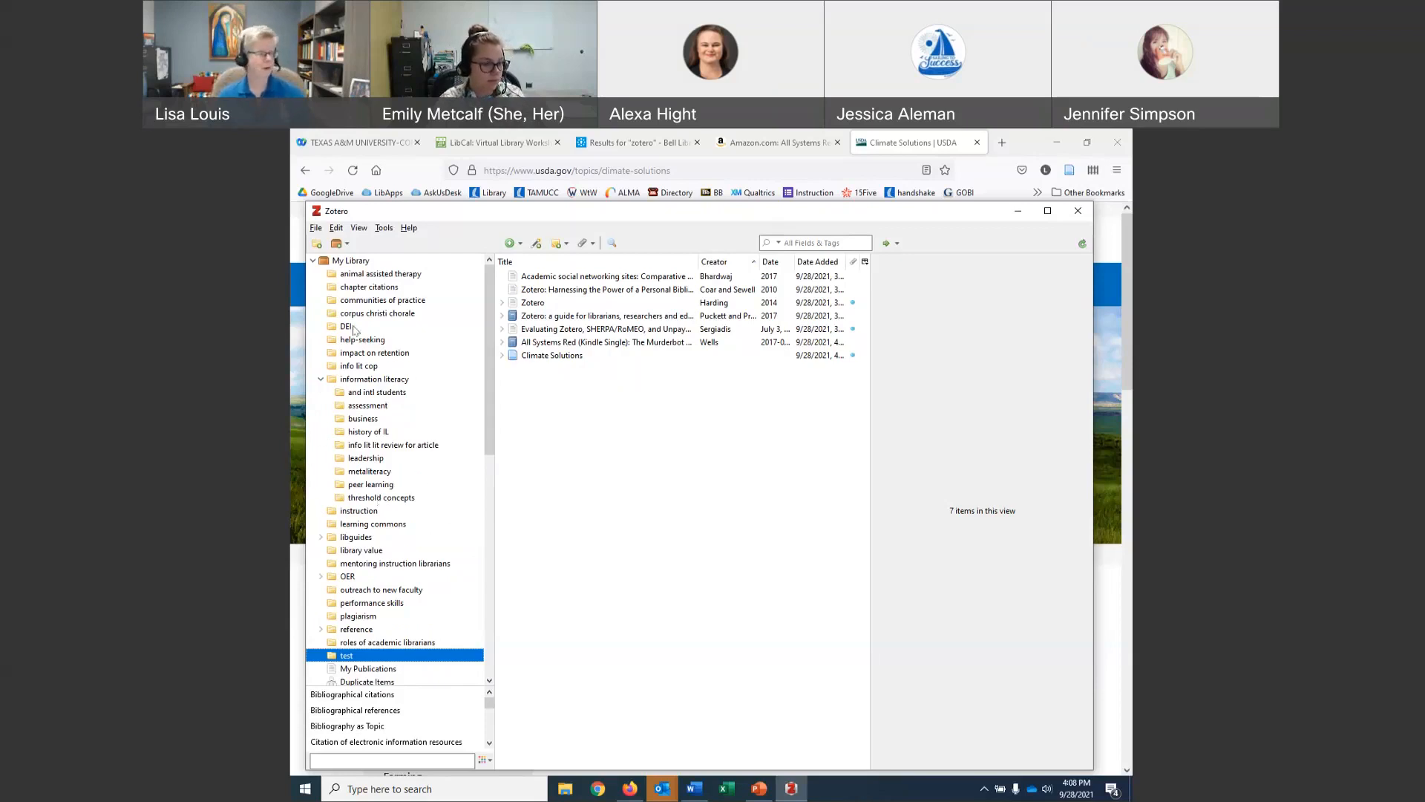
{"action": "left_click", "coordinate": [320, 379]}
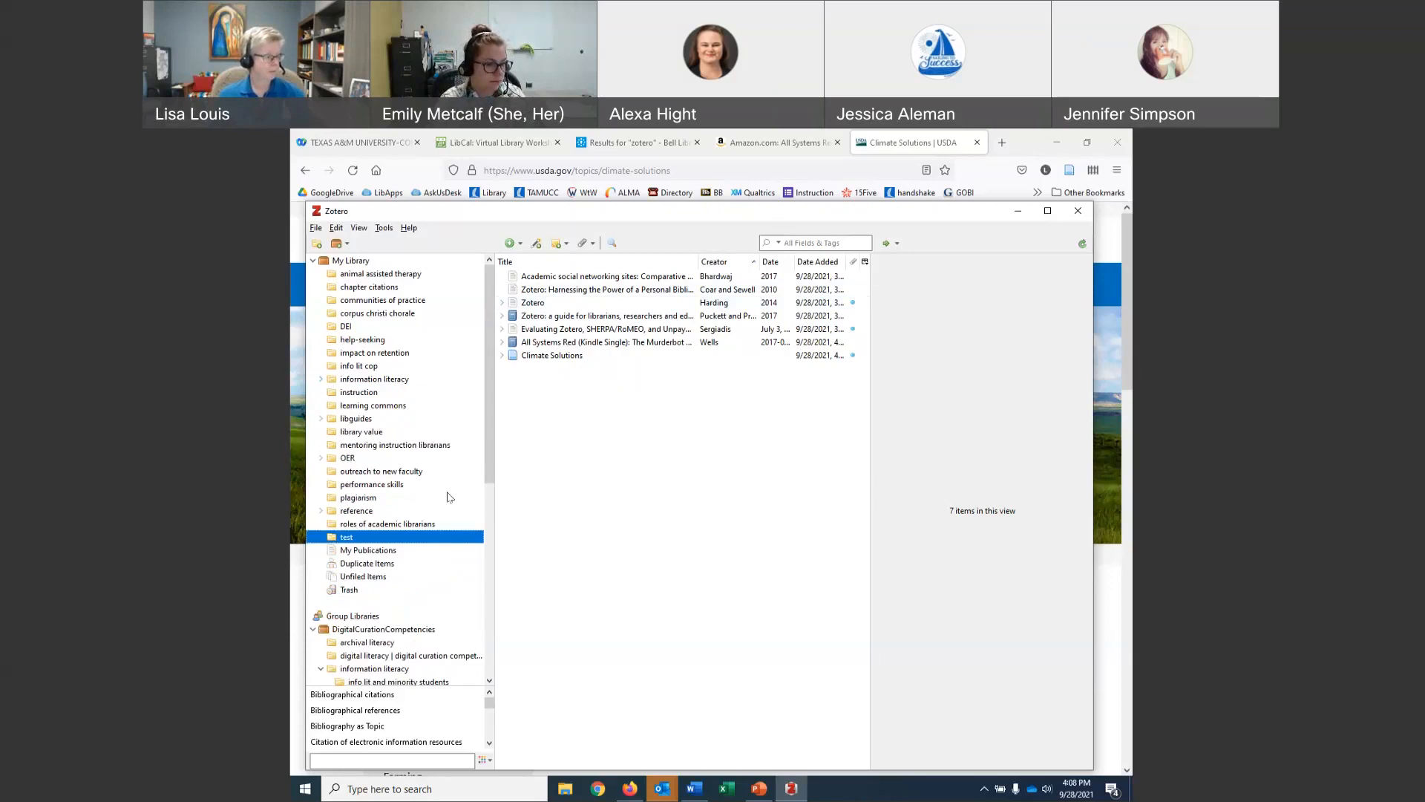
Remove the Climate Solutions web page from the test collection without moving it to the trash.
{"action": "left_click", "coordinate": [577, 360]}
{"action": "right_click", "coordinate": [580, 360]}
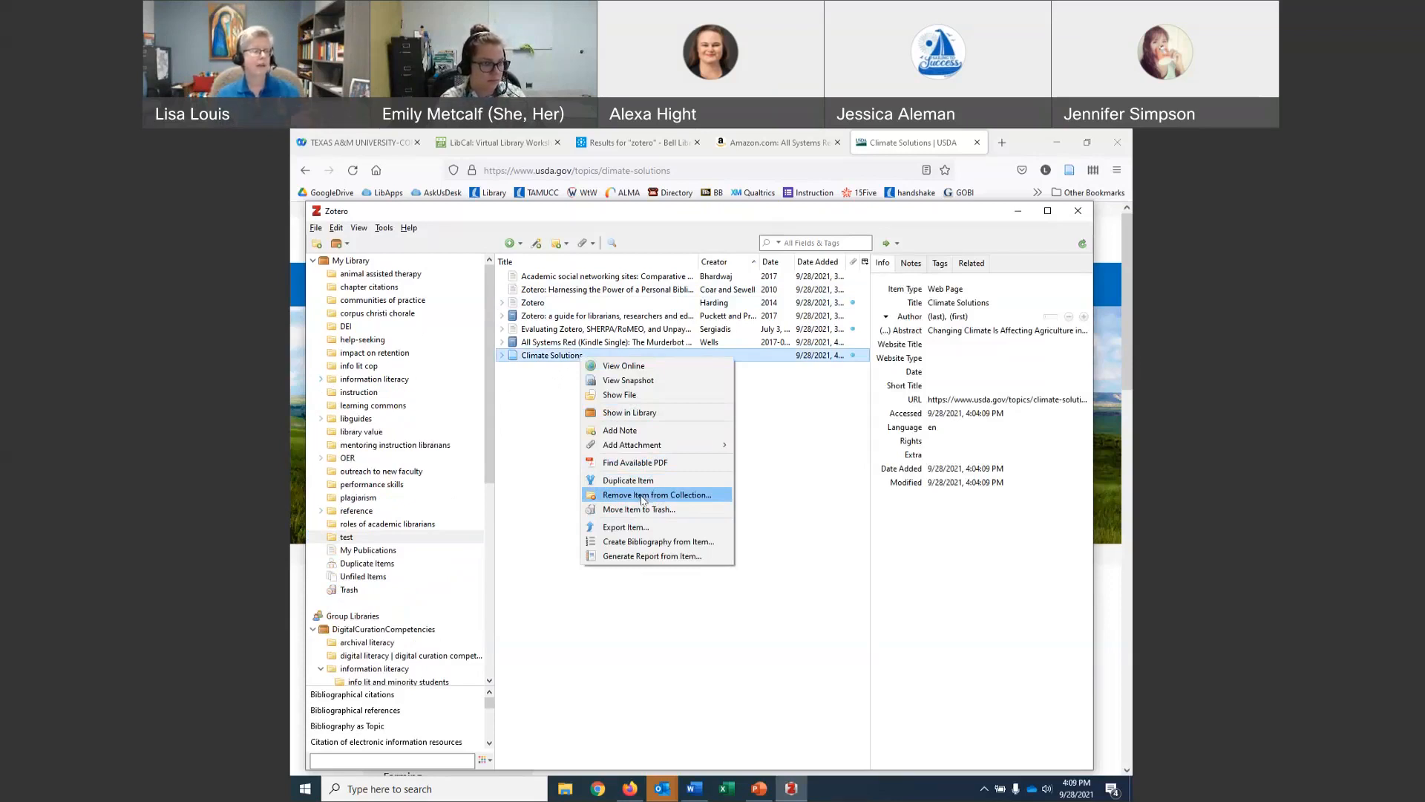
{"action": "left_click", "coordinate": [643, 497]}
{"action": "left_click", "coordinate": [669, 508]}
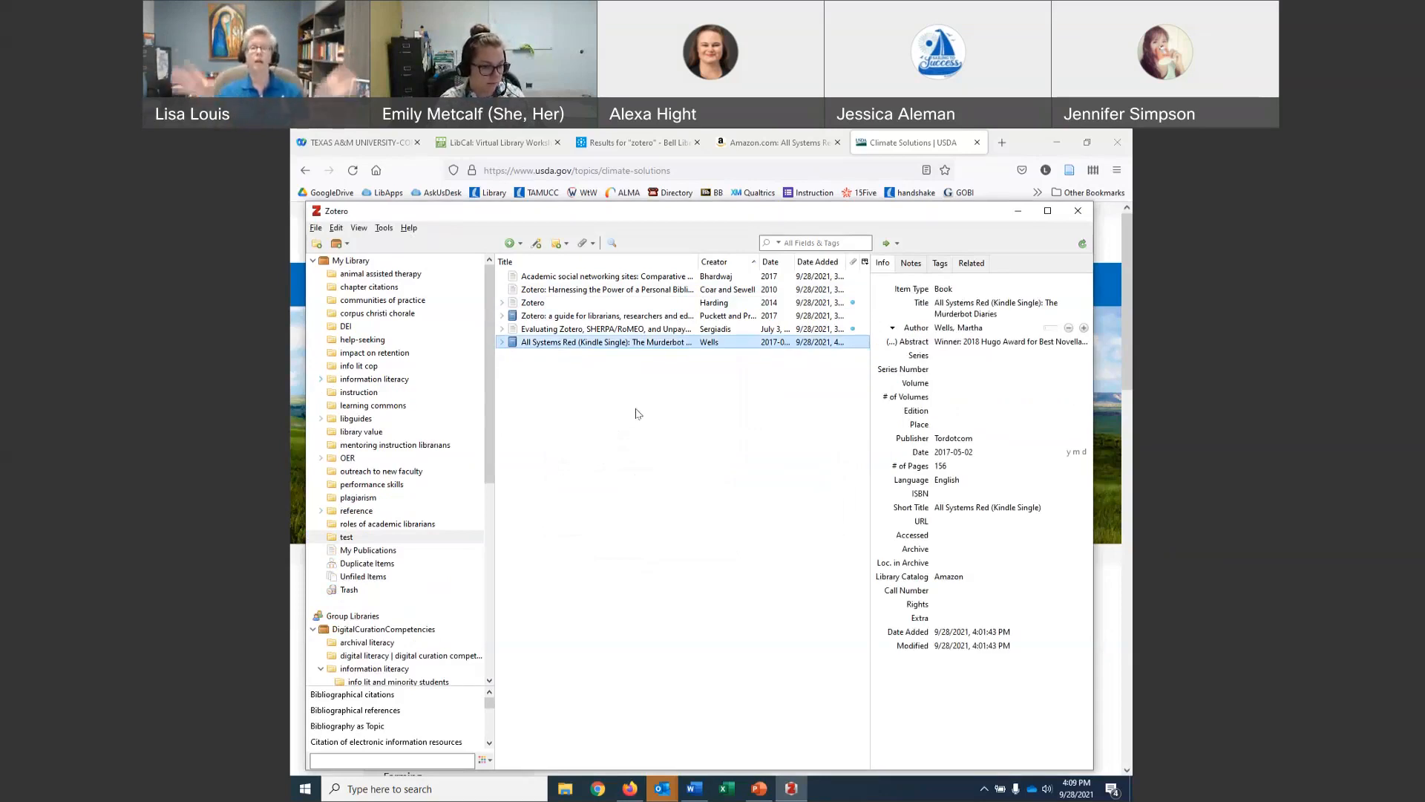
Run an advanced search of My Library for titles containing "climate" and close the search window.
{"action": "left_click", "coordinate": [352, 262]}
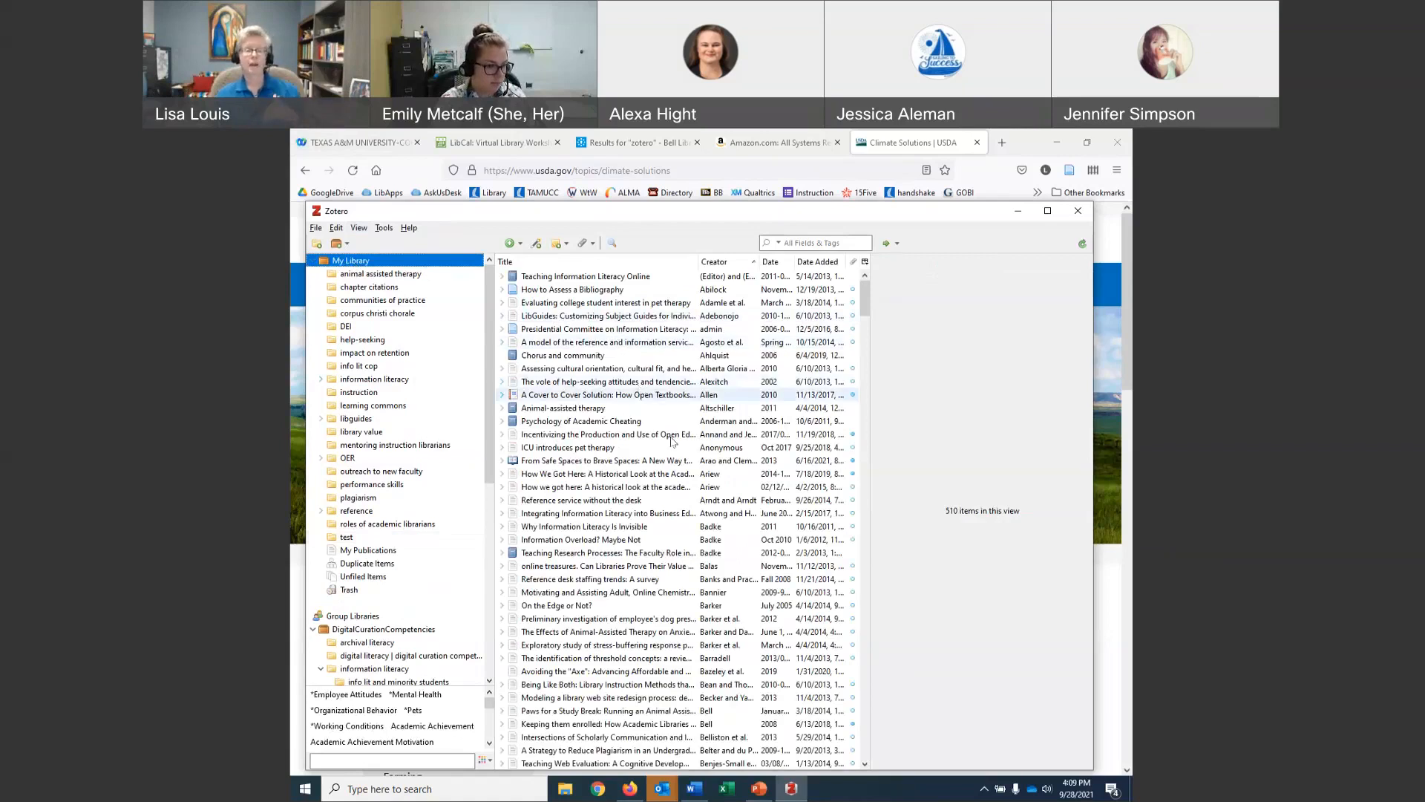
{"action": "left_click", "coordinate": [612, 245]}
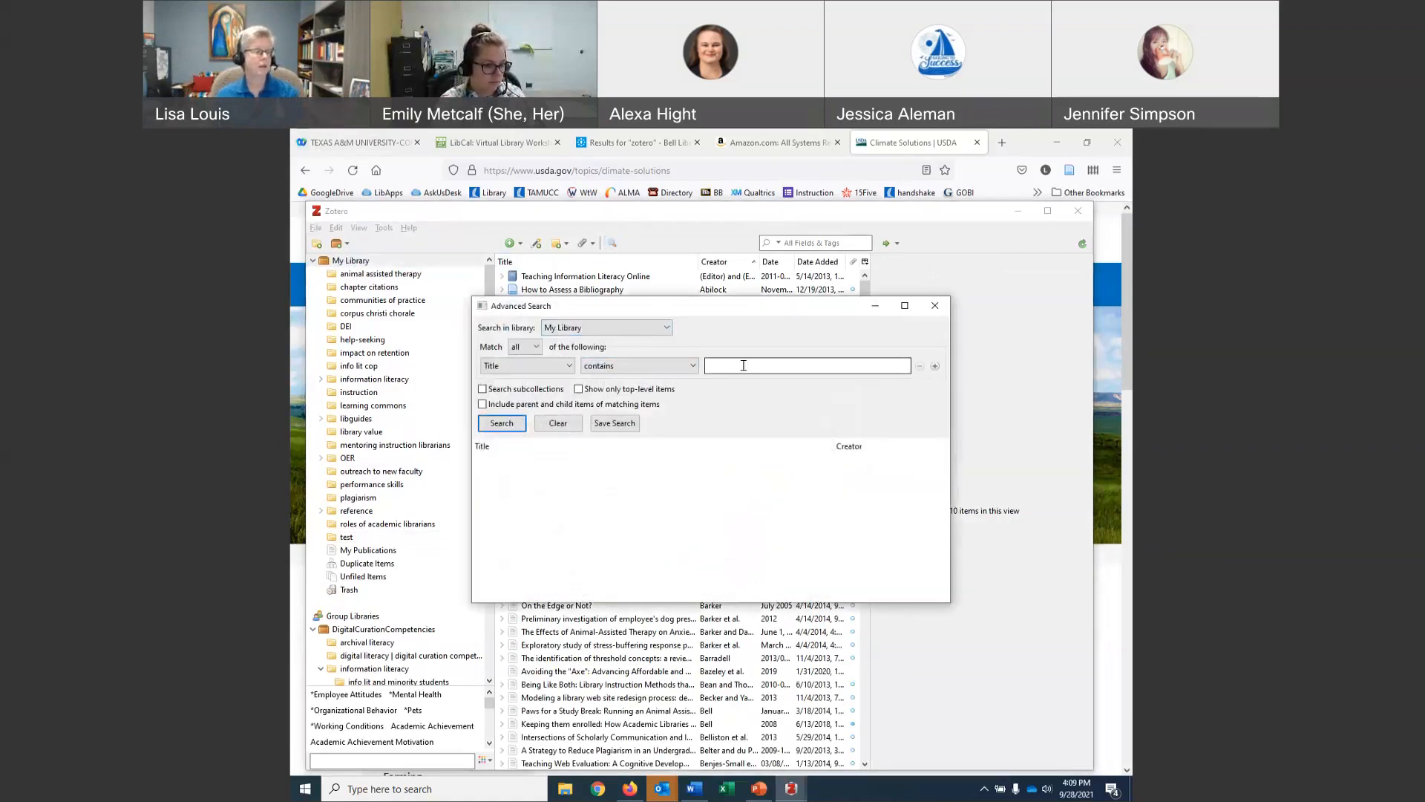
{"action": "type", "text": "climate"}
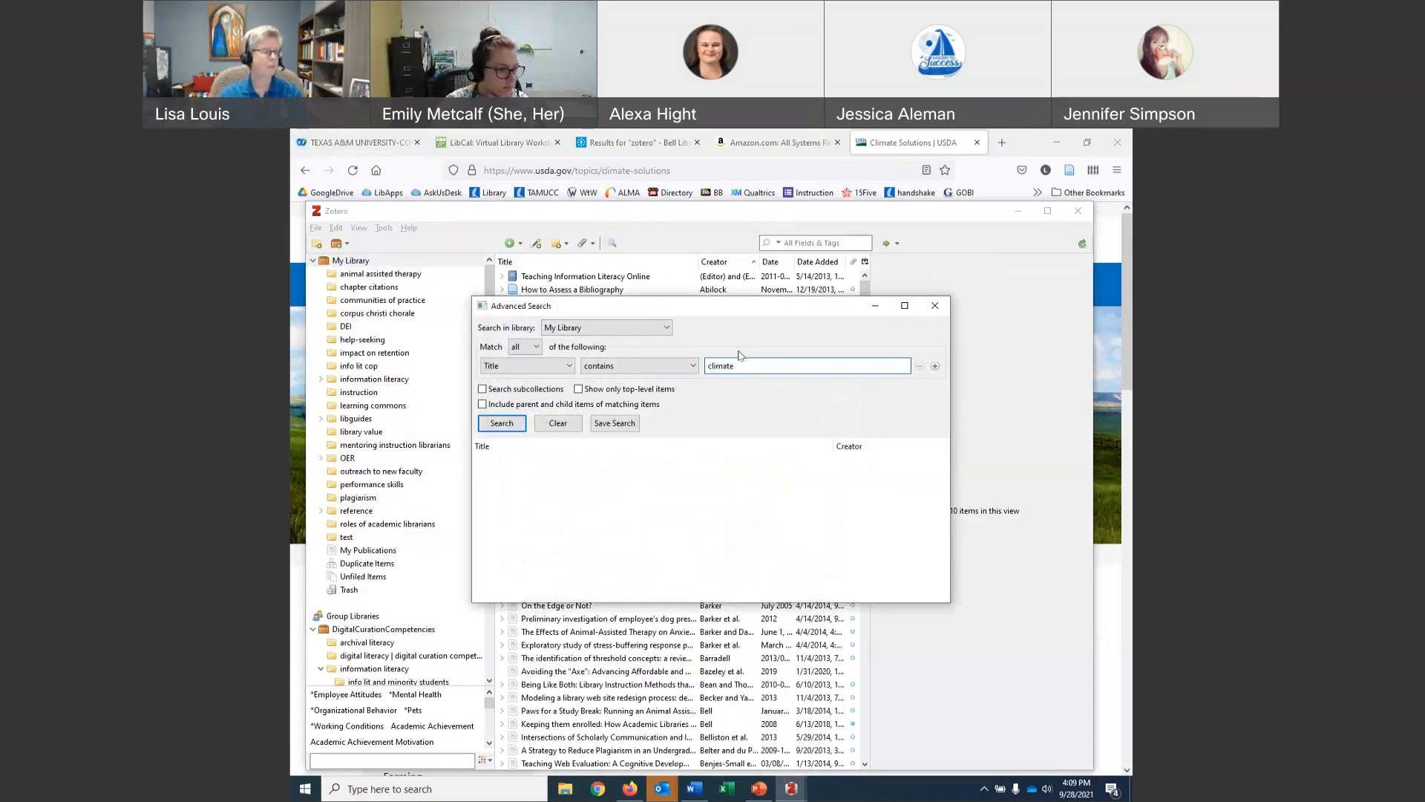
{"action": "left_click", "coordinate": [502, 423]}
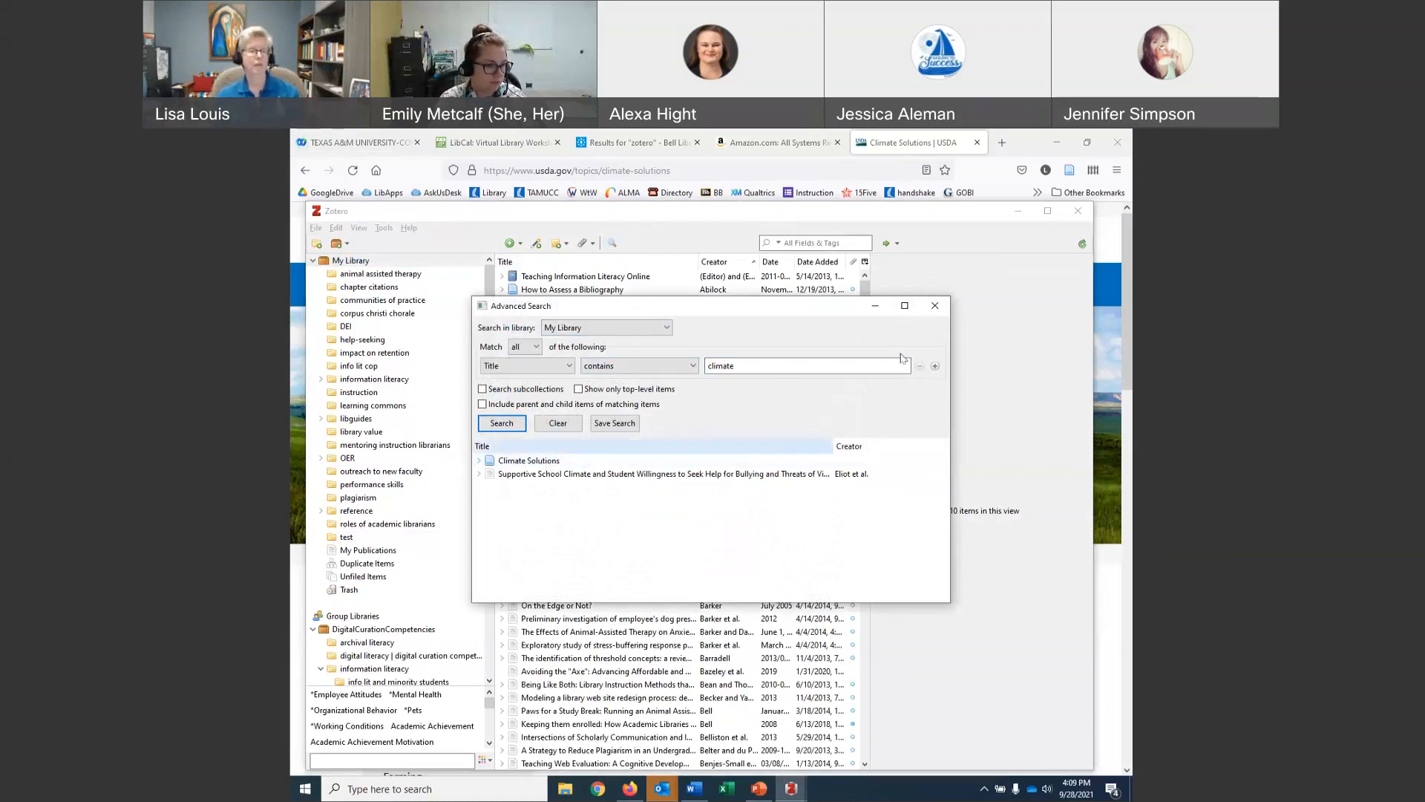
{"action": "left_click", "coordinate": [935, 310]}
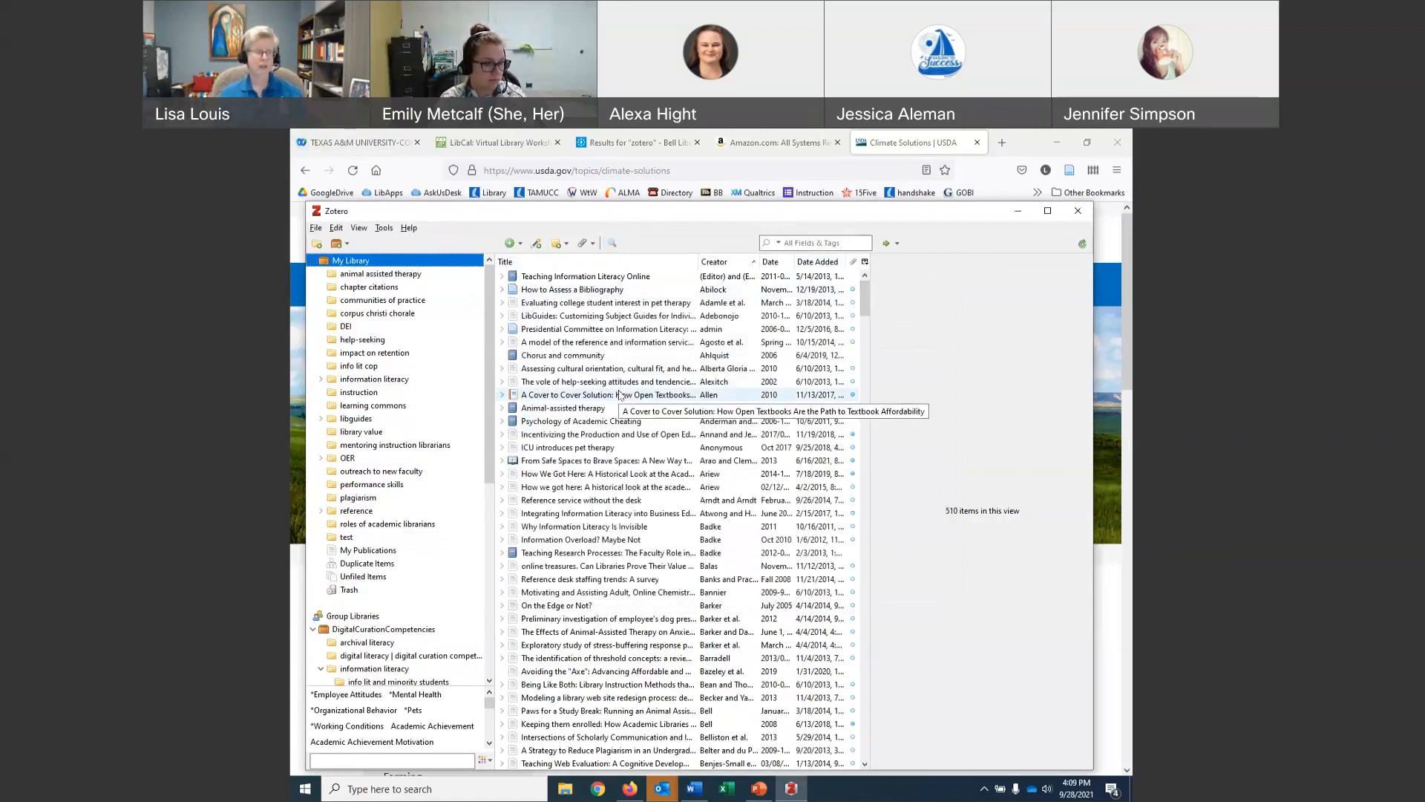
{"action": "right_click", "coordinate": [620, 396]}
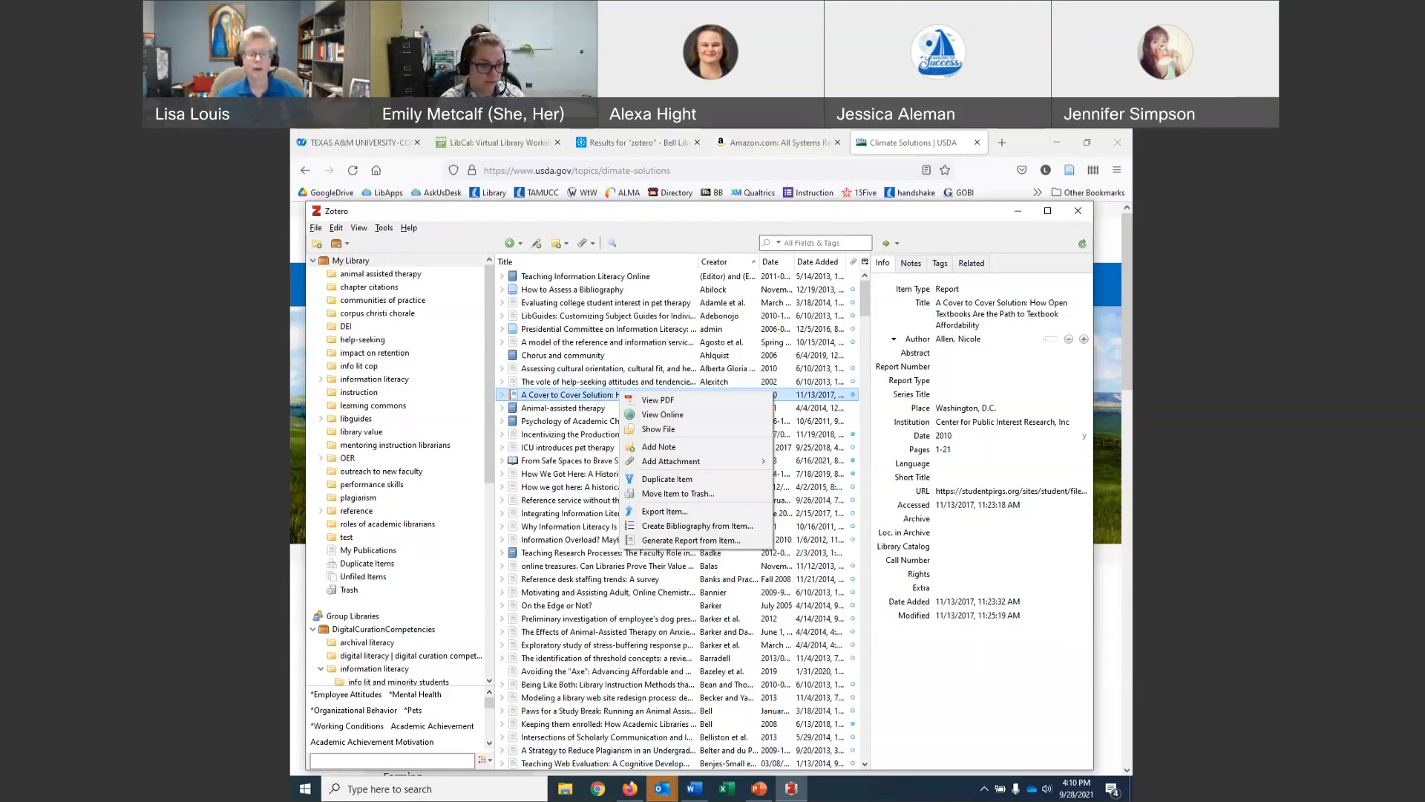
{"action": "left_click", "coordinate": [697, 525]}
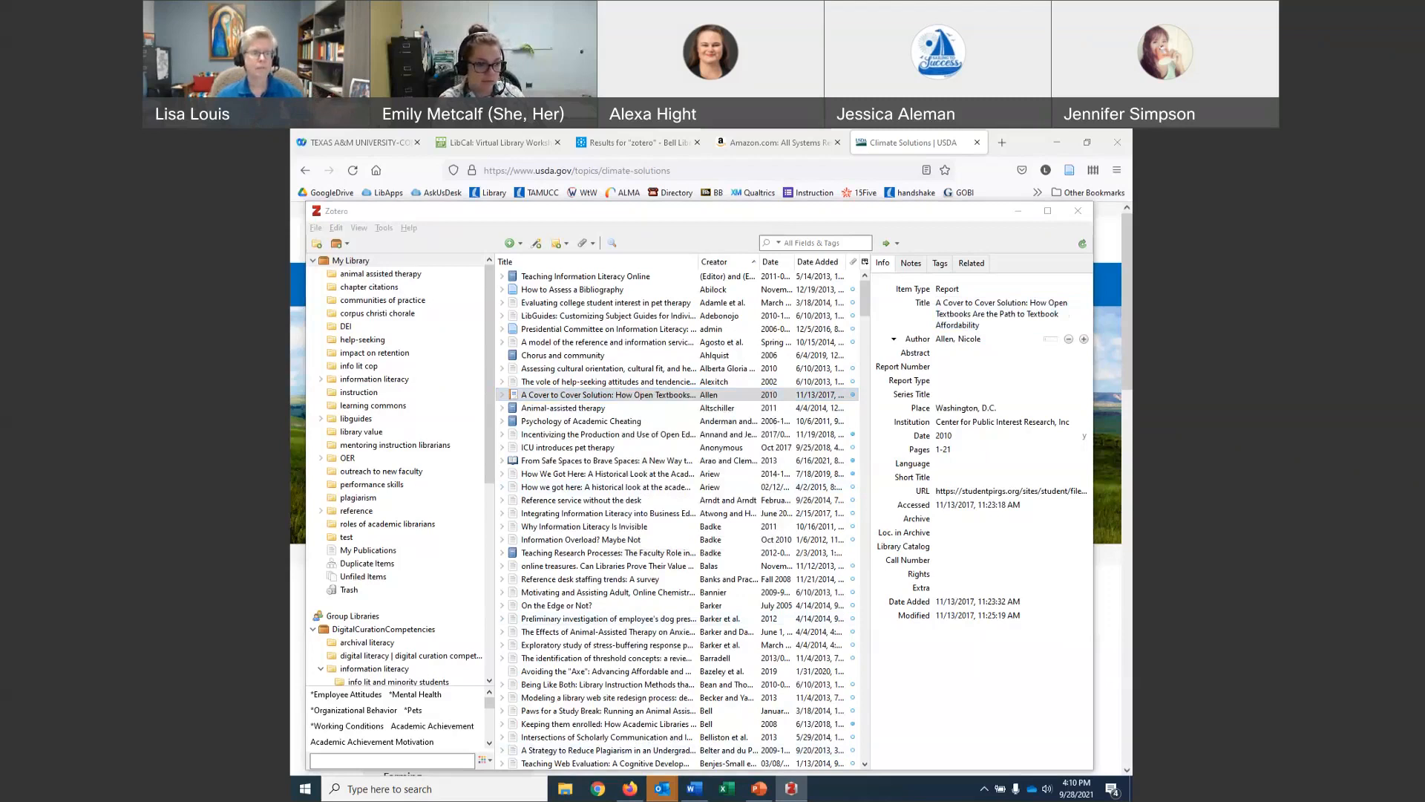
{"action": "left_click", "coordinate": [694, 789]}
{"action": "left_click", "coordinate": [694, 789]}
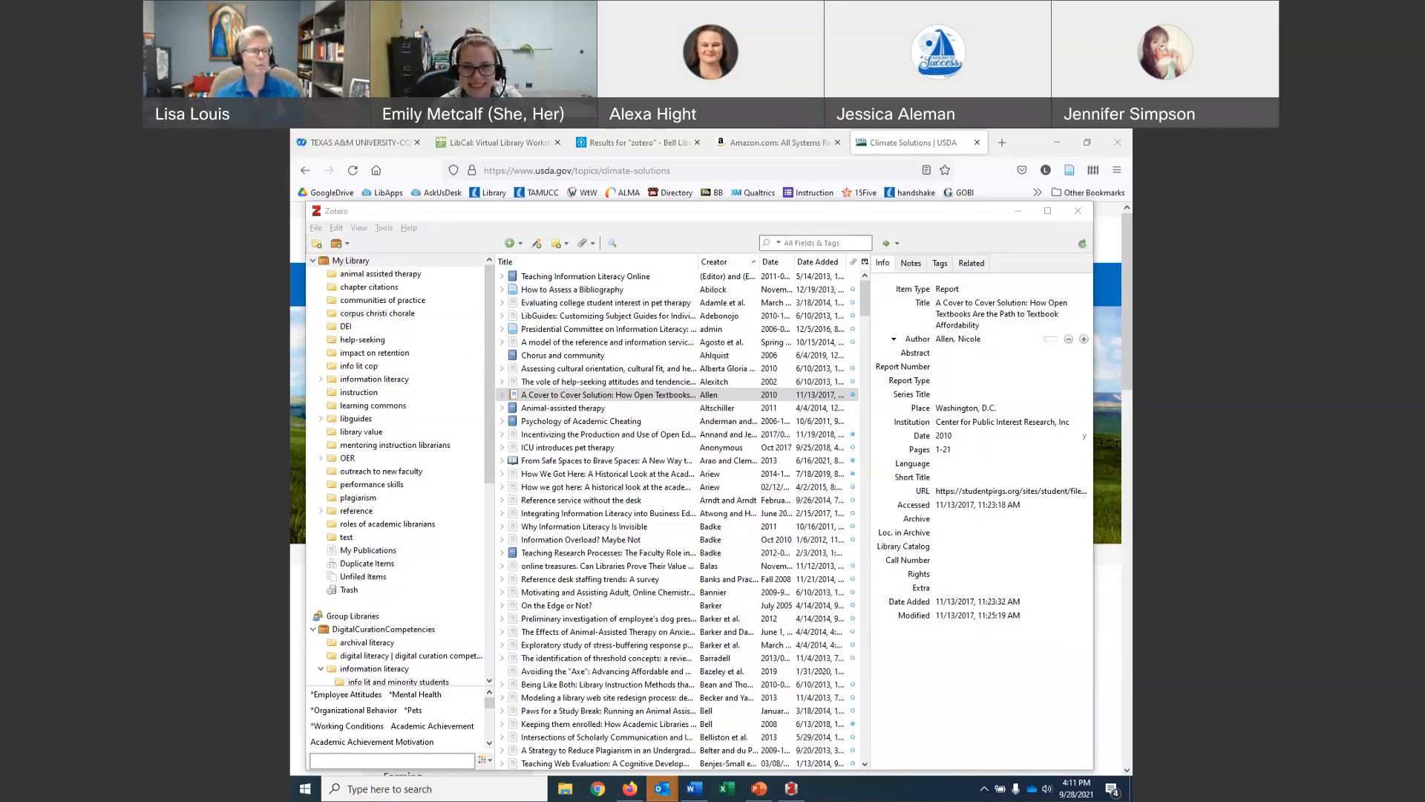
Switch to Word and replace the whole pasted bibliography with the sentence "This is the best sentence ever.".
{"action": "left_click", "coordinate": [694, 788]}
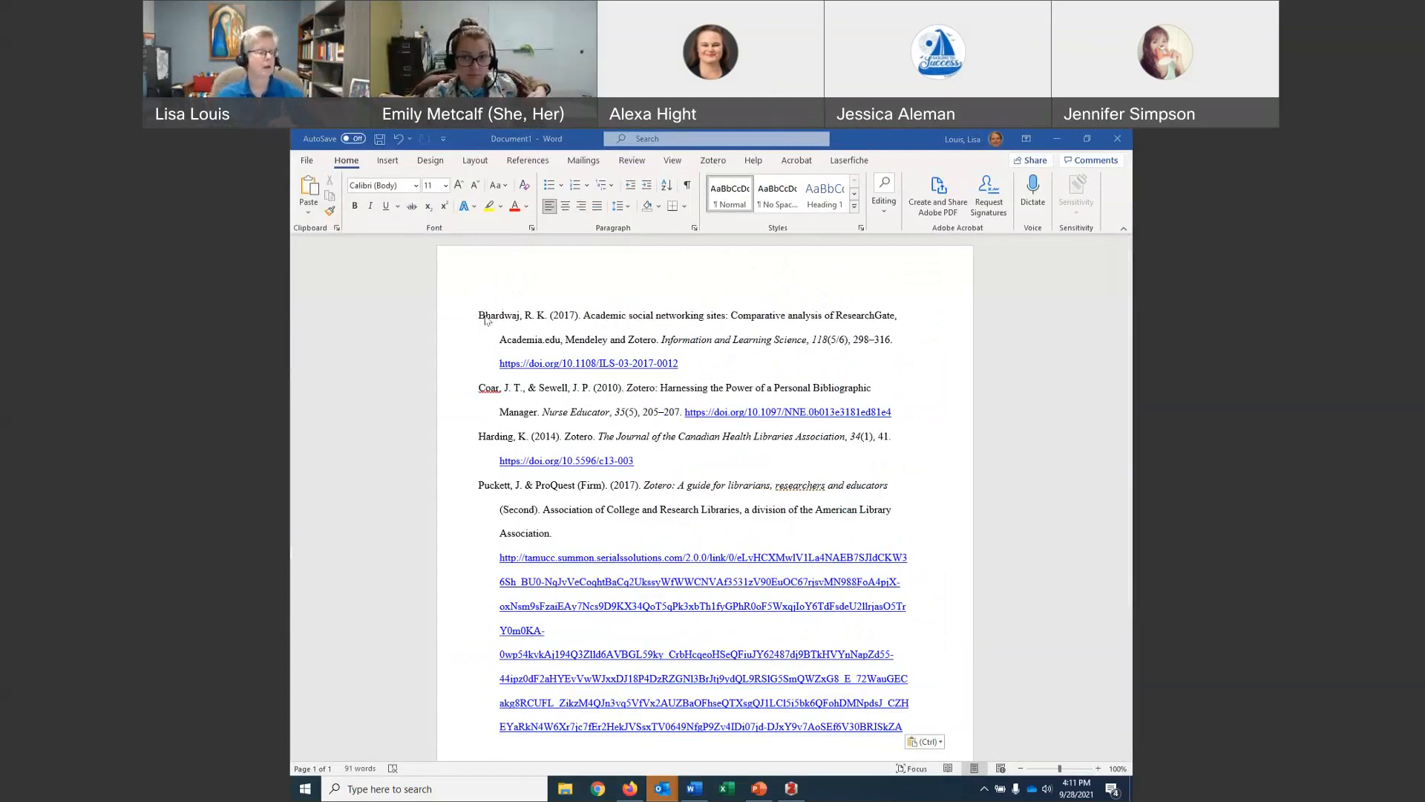
{"action": "left_click_drag", "start_coordinate": [478, 317], "coordinate": [914, 794]}
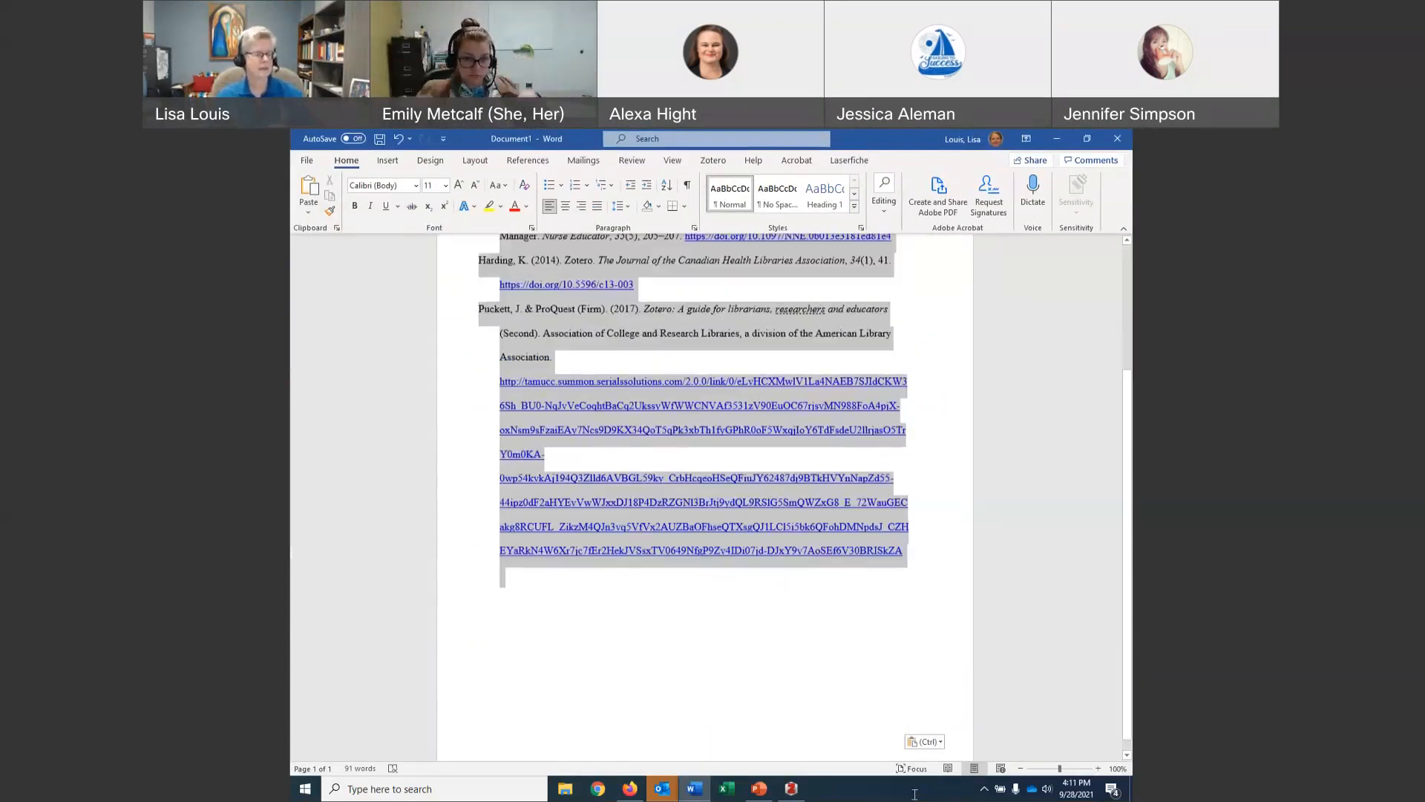
{"action": "key", "text": "BackSpace"}
{"action": "type", "text": "This is the best se"}
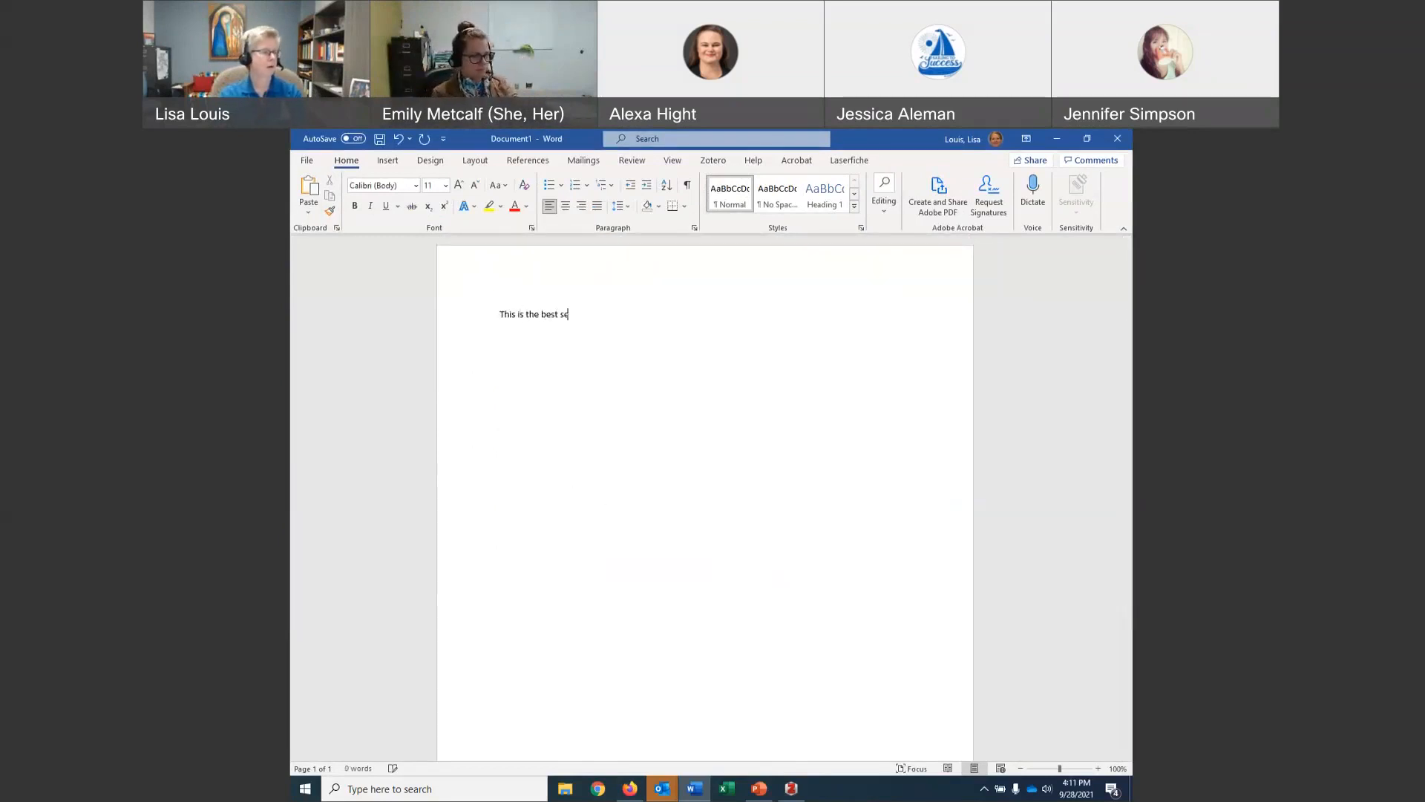
{"action": "type", "text": "ntence ever."}
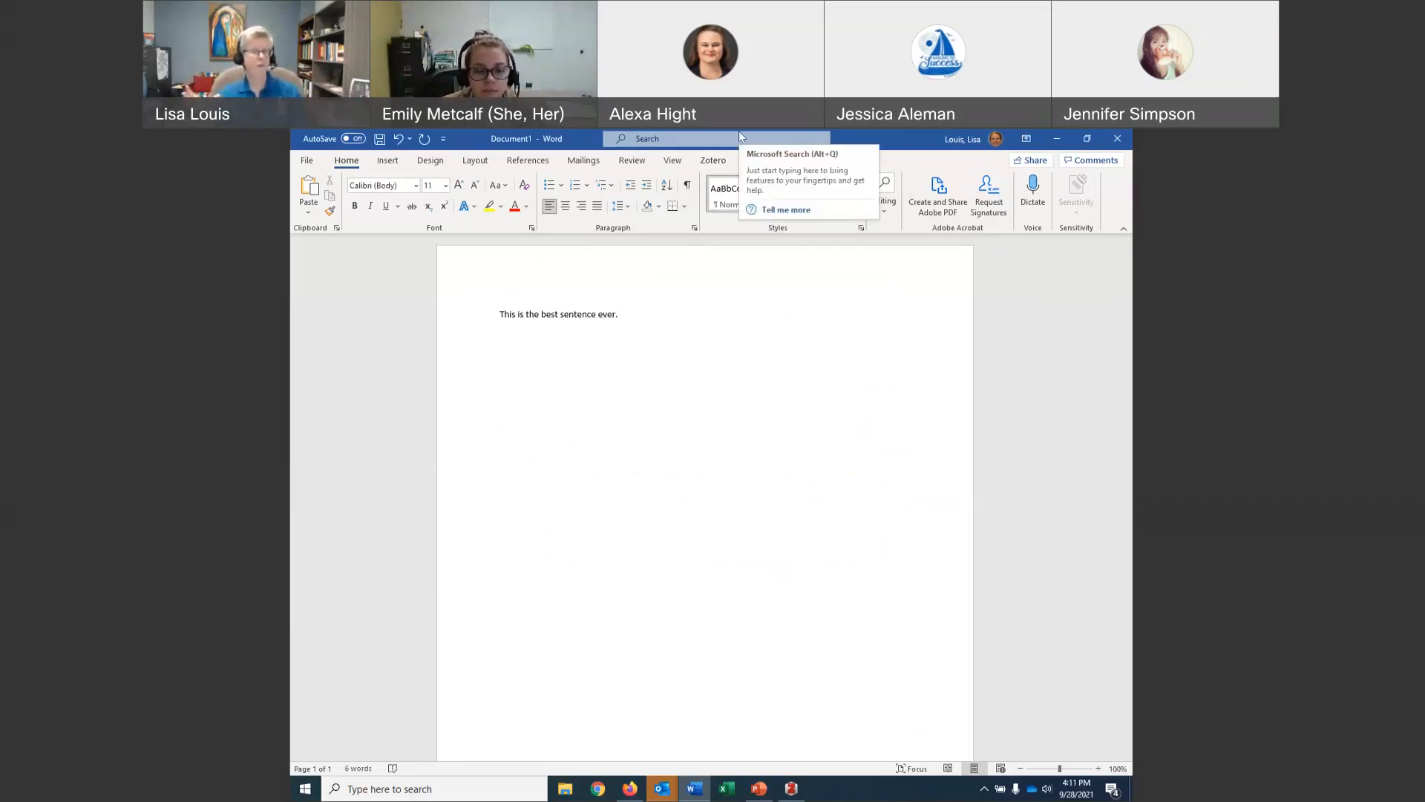
Insert a Zotero citation in APA 7th edition after the sentence, searching "zotero" and choosing the 2017 "Academic social networking sites" article.
{"action": "left_click", "coordinate": [713, 160]}
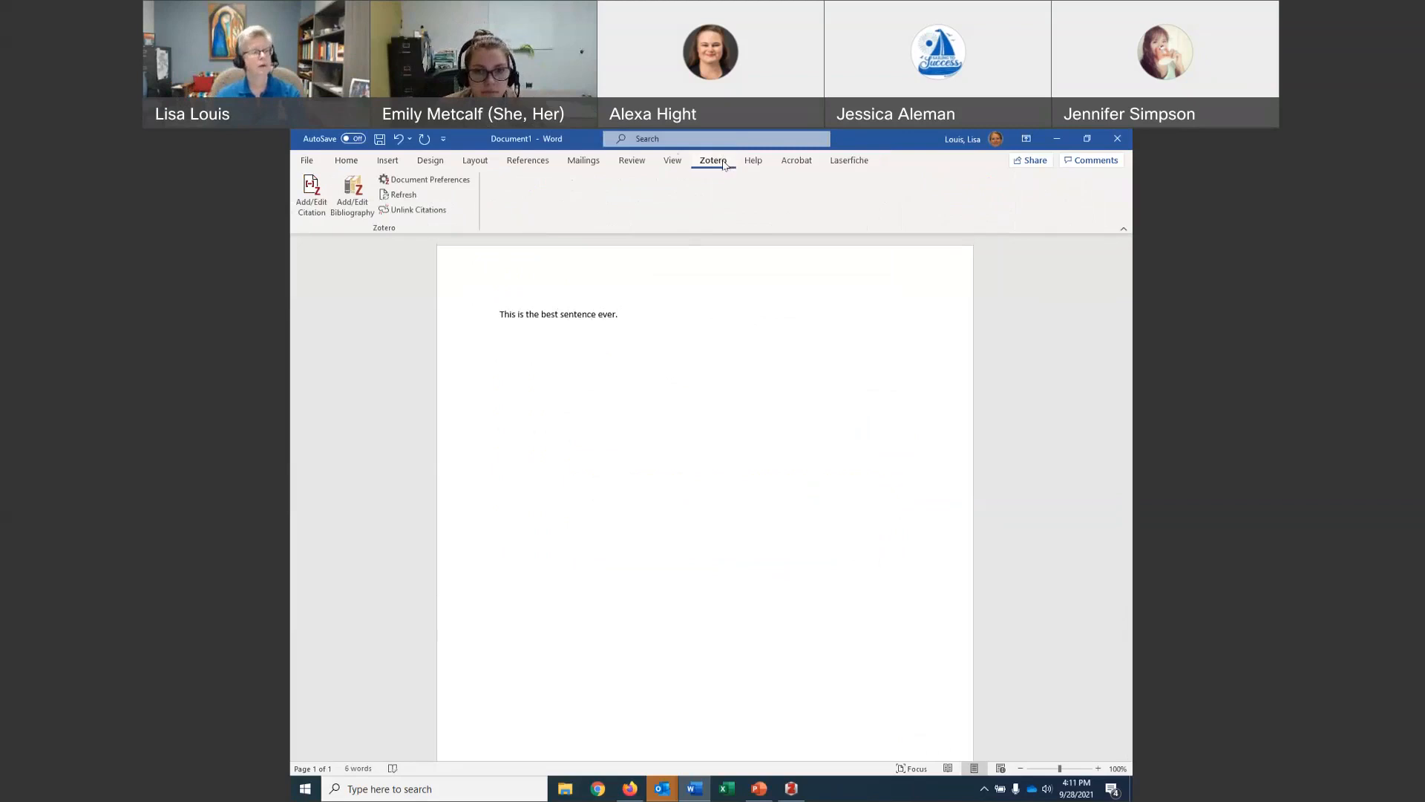
{"action": "left_click", "coordinate": [313, 196]}
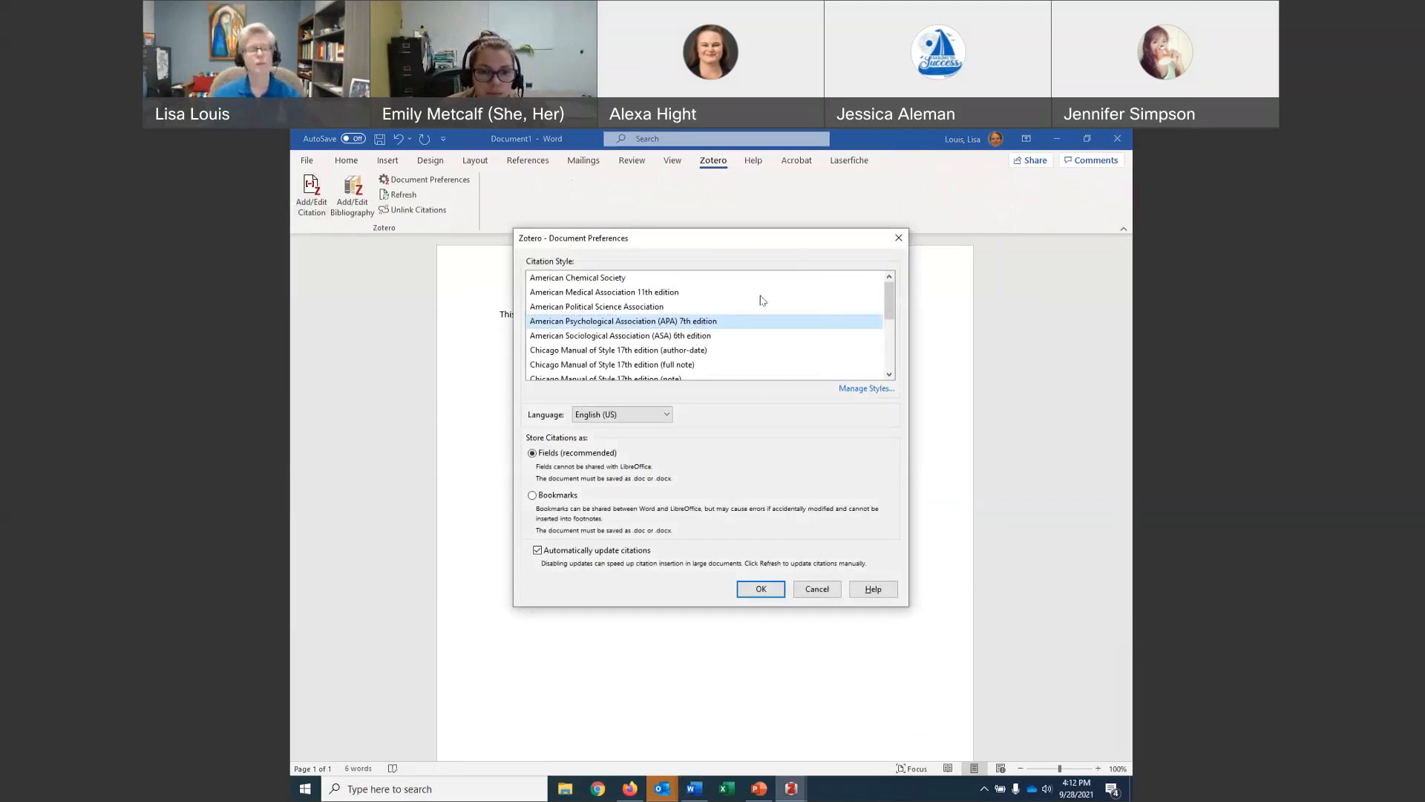
{"action": "left_click", "coordinate": [756, 588]}
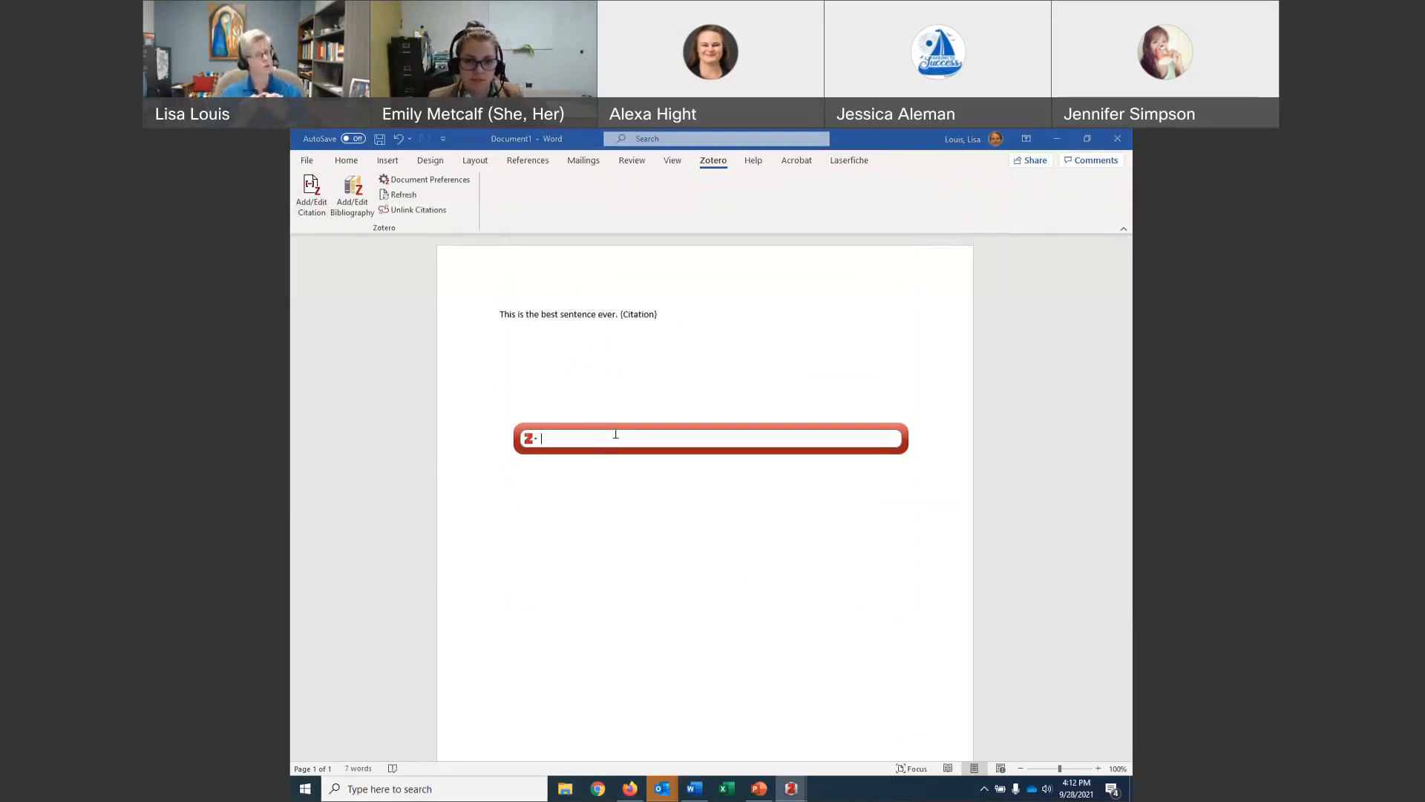
{"action": "type", "text": "zotero"}
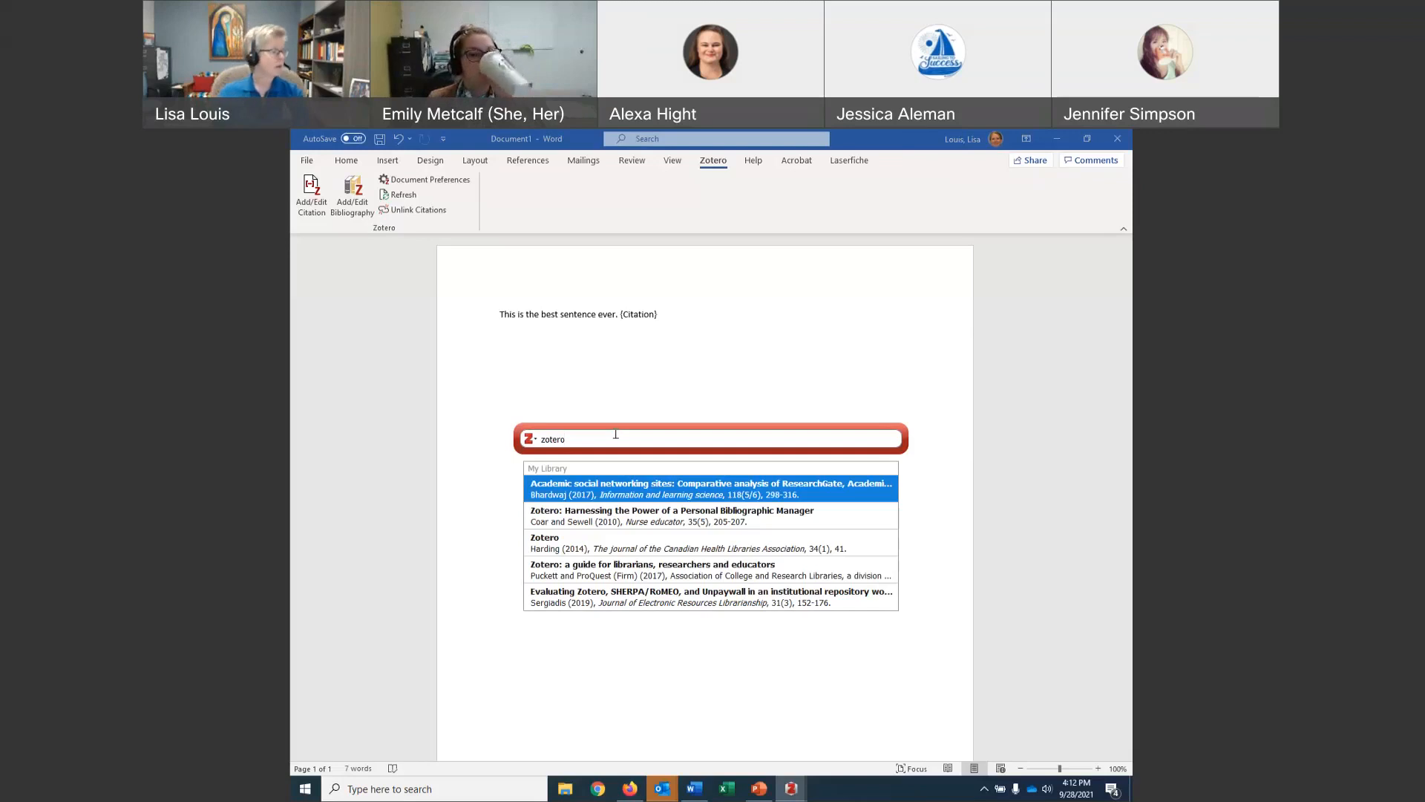
{"action": "left_click", "coordinate": [663, 498]}
{"action": "key", "text": "Return"}
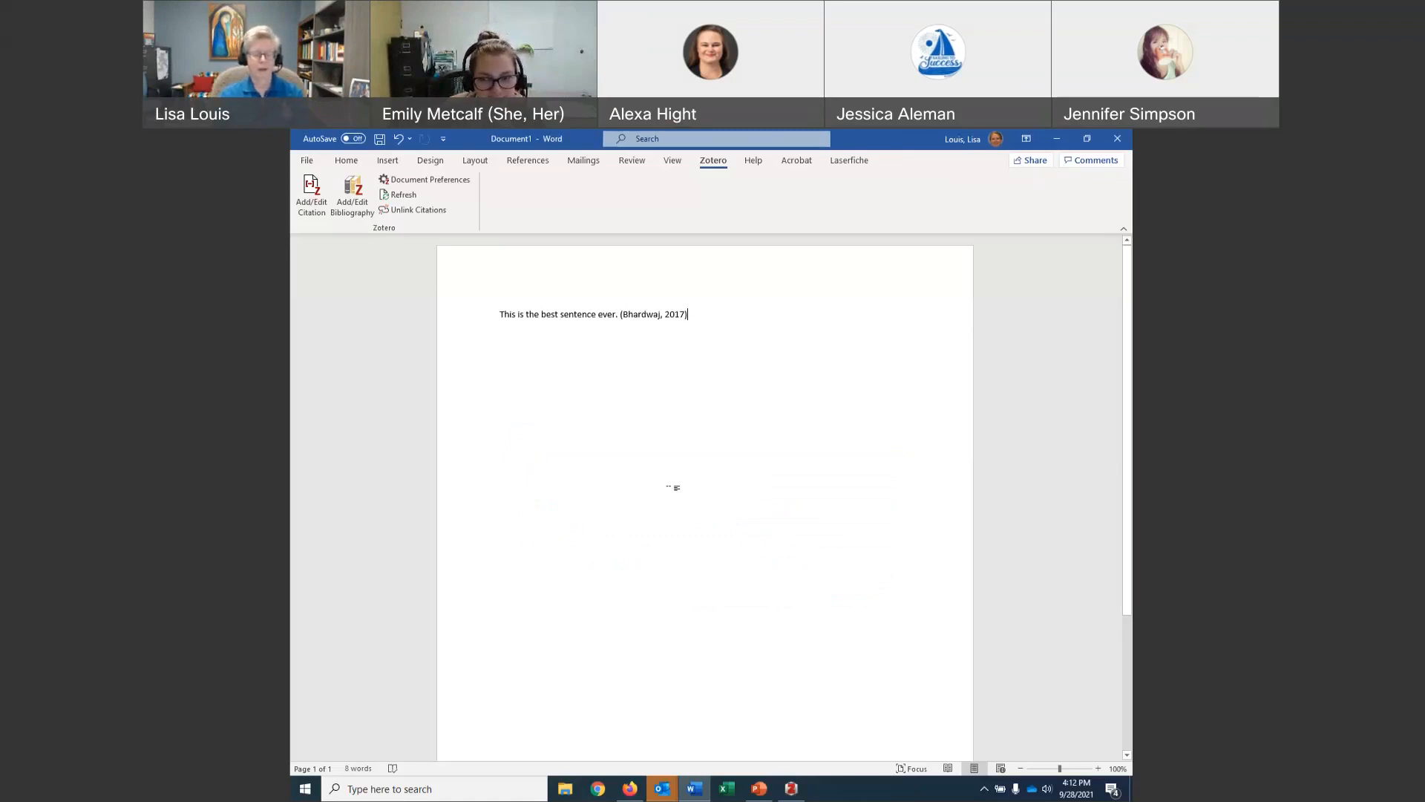
Add the heading "Bibliography" below the cited sentence and insert the Zotero bibliography under it.
{"action": "type", "text": "Bib"}
{"action": "key", "text": "BackSpace"}
{"action": "key", "text": "BackSpace"}
{"action": "type", "text": "ibliography"}
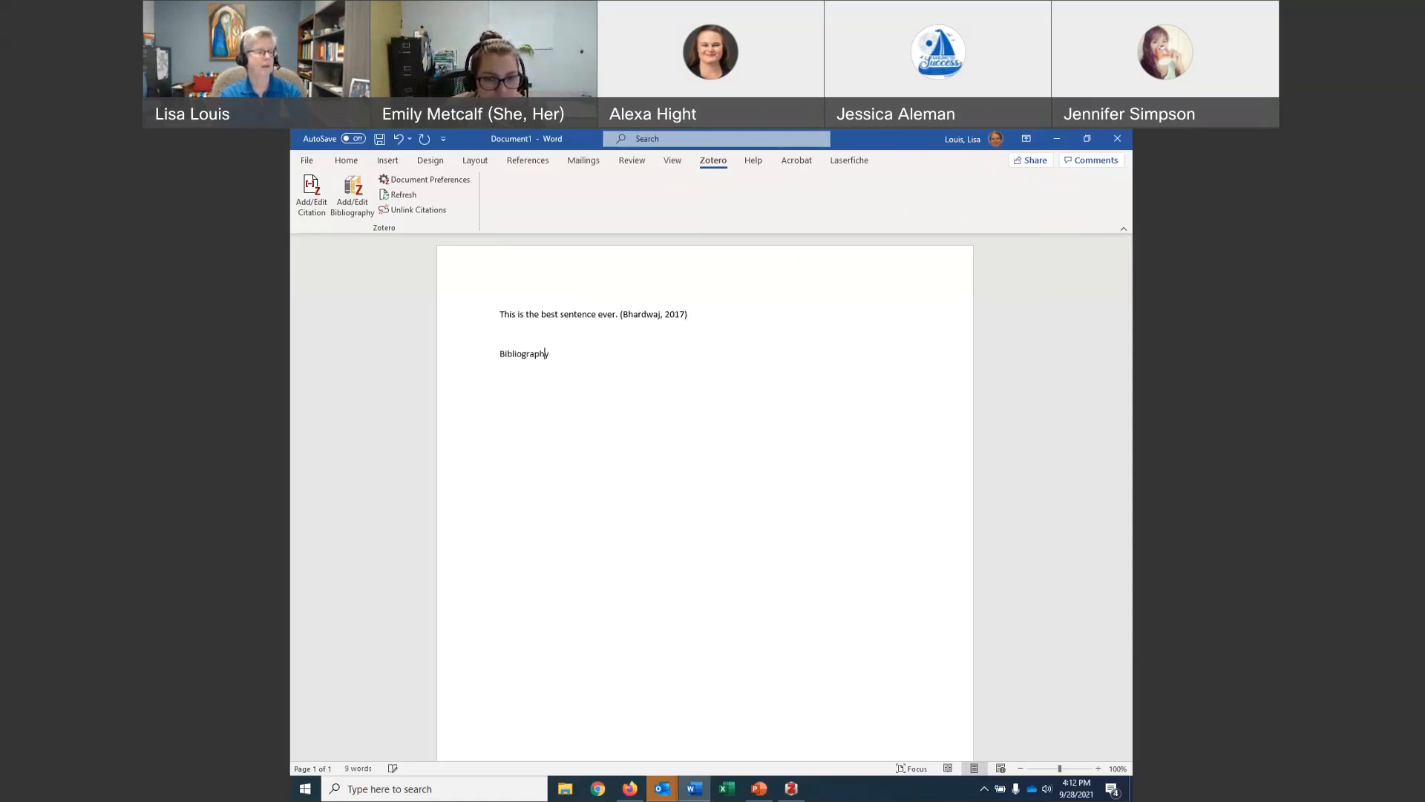
{"action": "key", "text": "Return"}
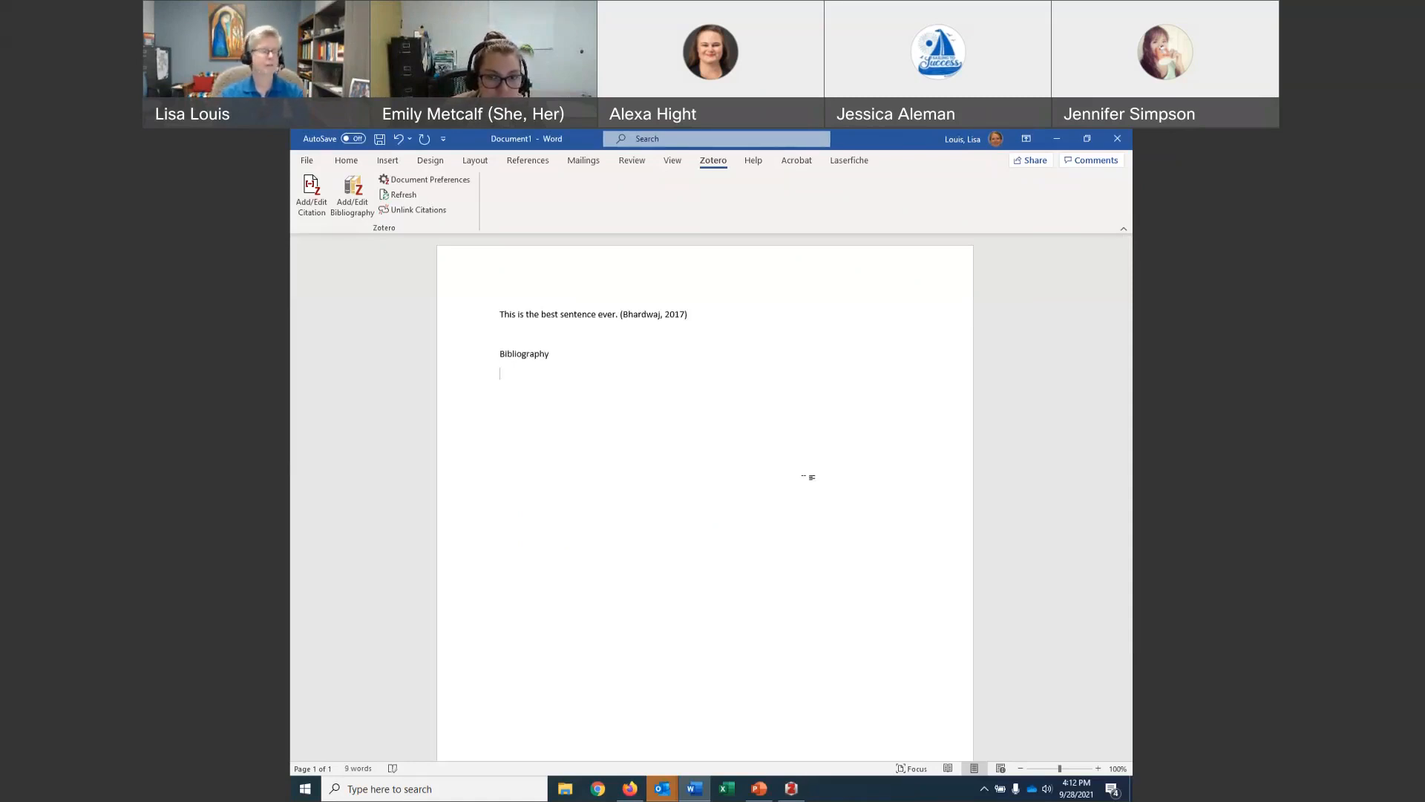
{"action": "left_click", "coordinate": [356, 202]}
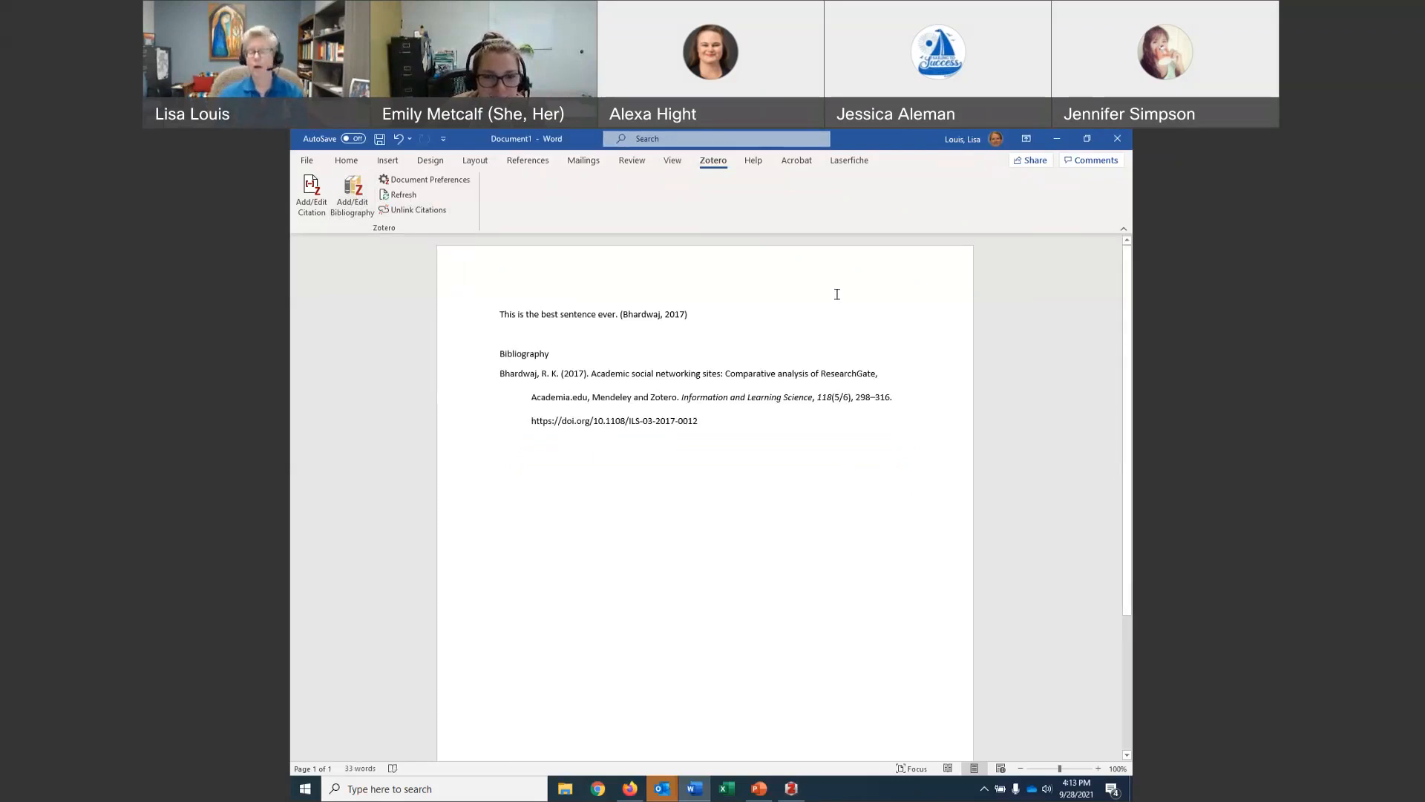
Add the sentence "I then cited several authors on the same topic." after the first citation.
{"action": "type", "text": "I then "}
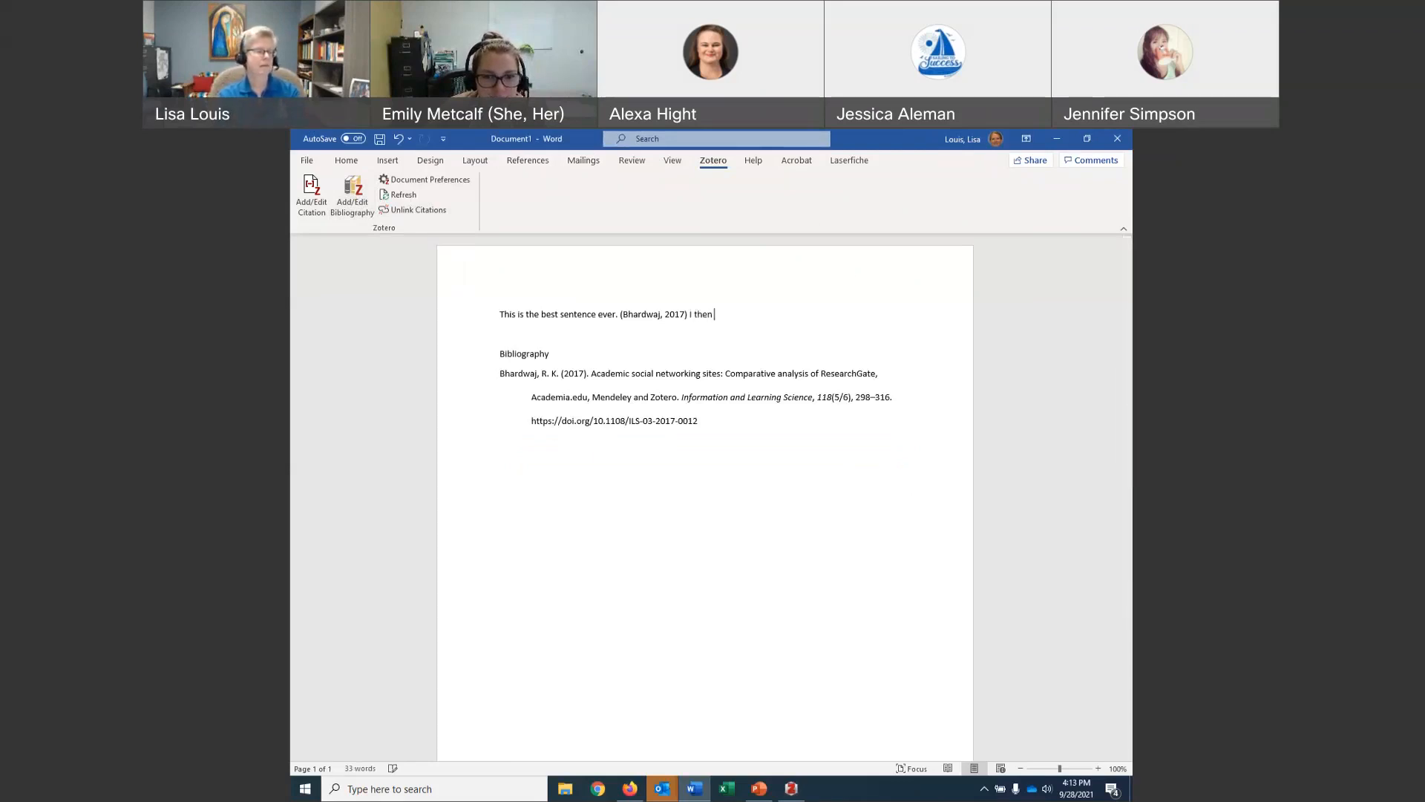
{"action": "type", "text": "cited :everala"}
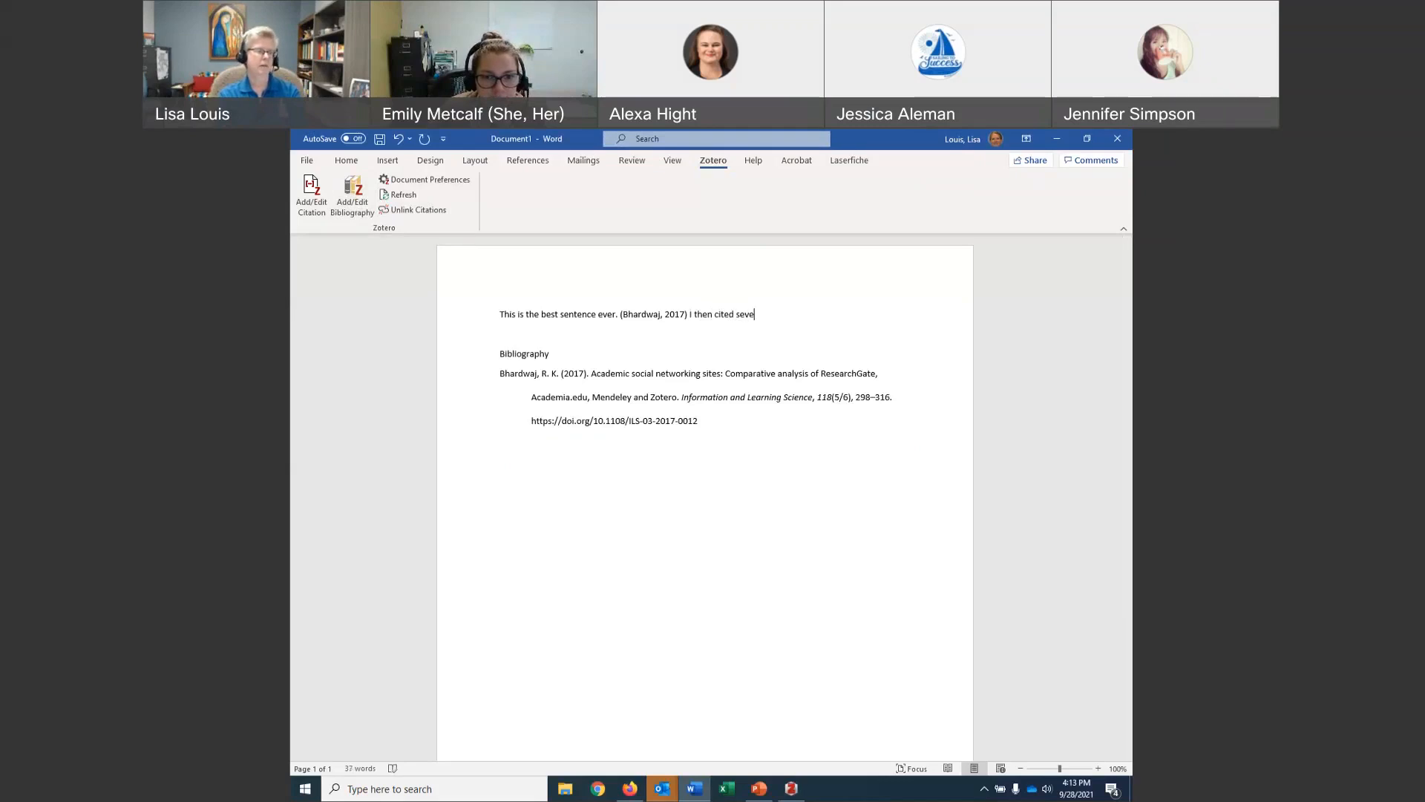
{"action": "key", "text": "BackSpace"}
{"action": "key", "text": "BackSpace"}
{"action": "type", "text": "auth"}
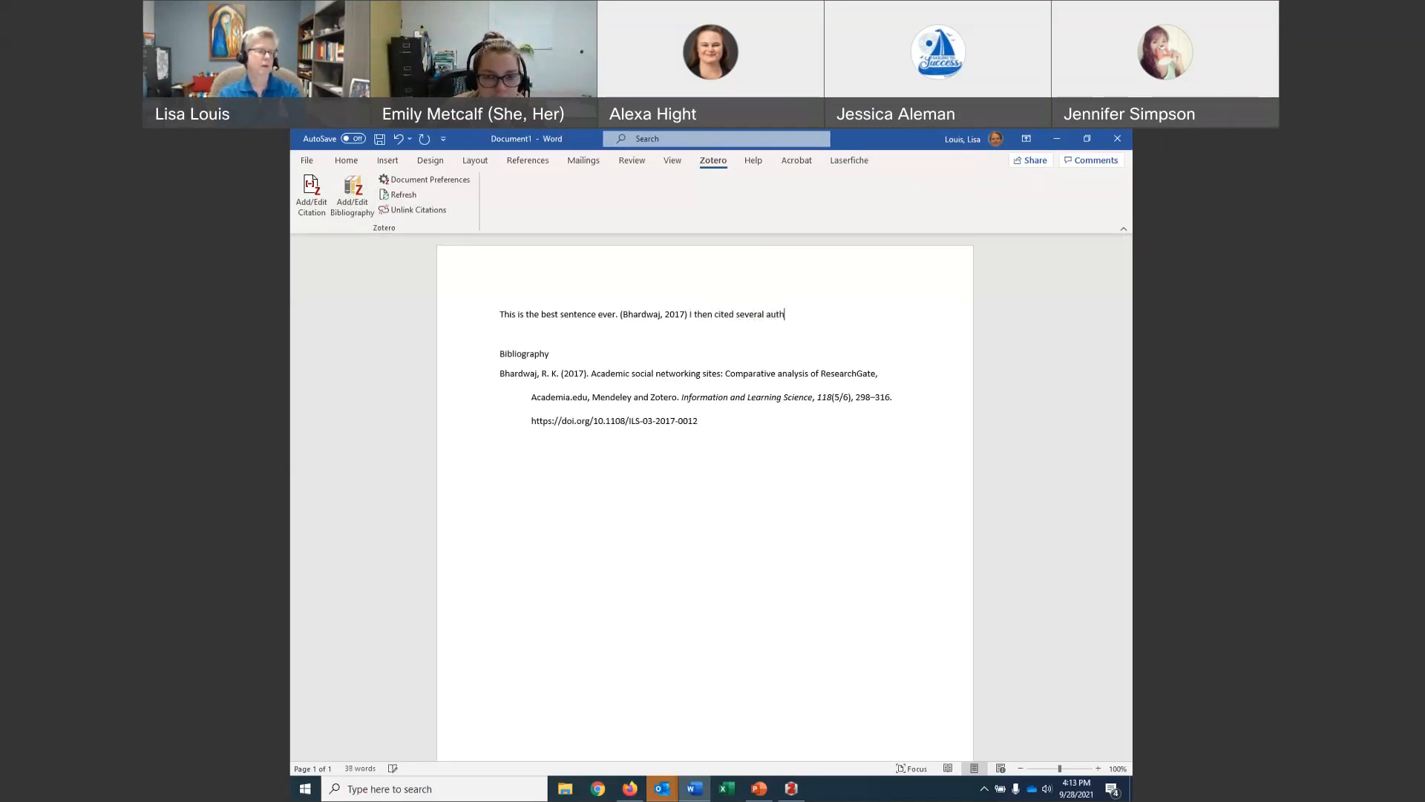
{"action": "type", "text": "ors on the same topic."}
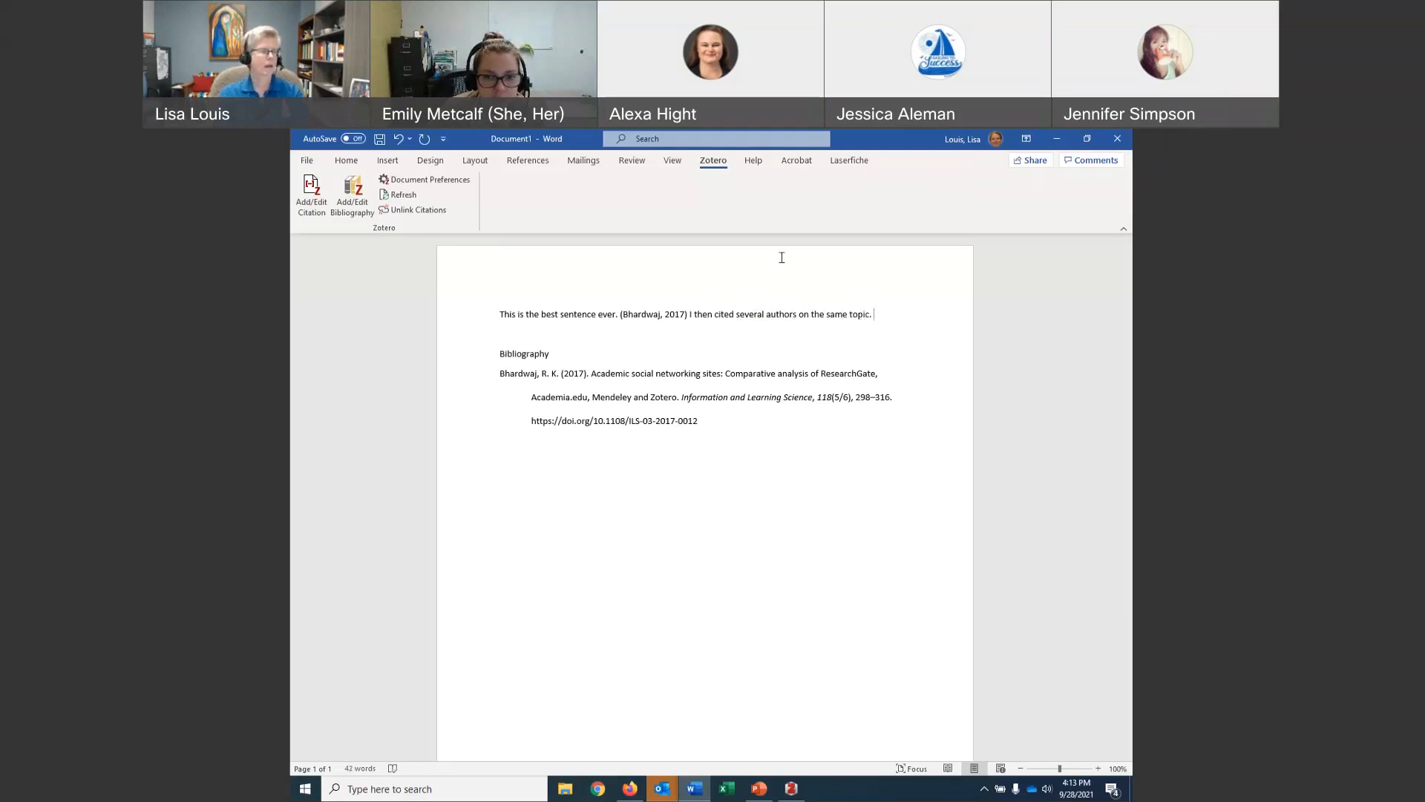
Start a new Zotero citation at the end of the second sentence and switch the citation dialog to Classic View.
{"action": "left_click", "coordinate": [312, 190]}
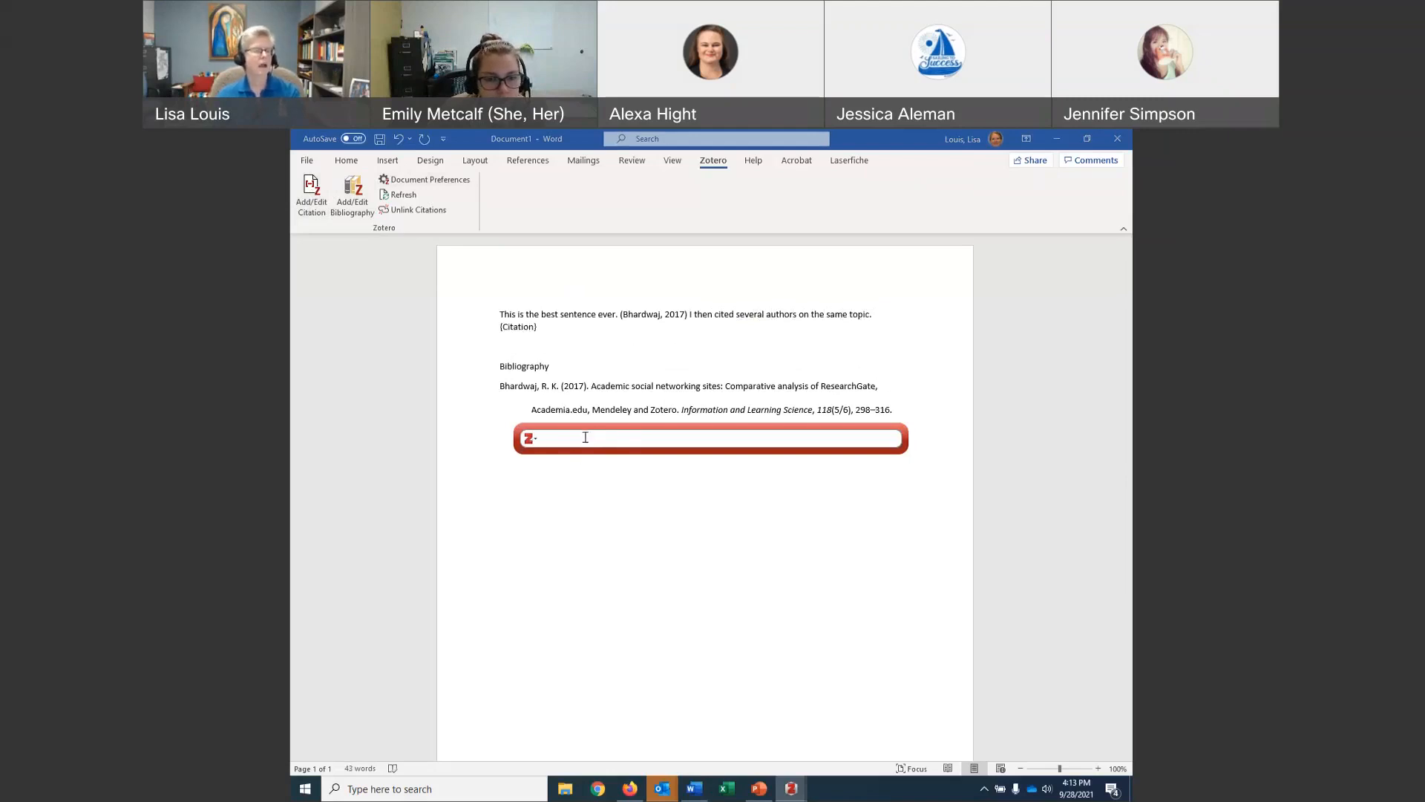
{"action": "left_click", "coordinate": [535, 439]}
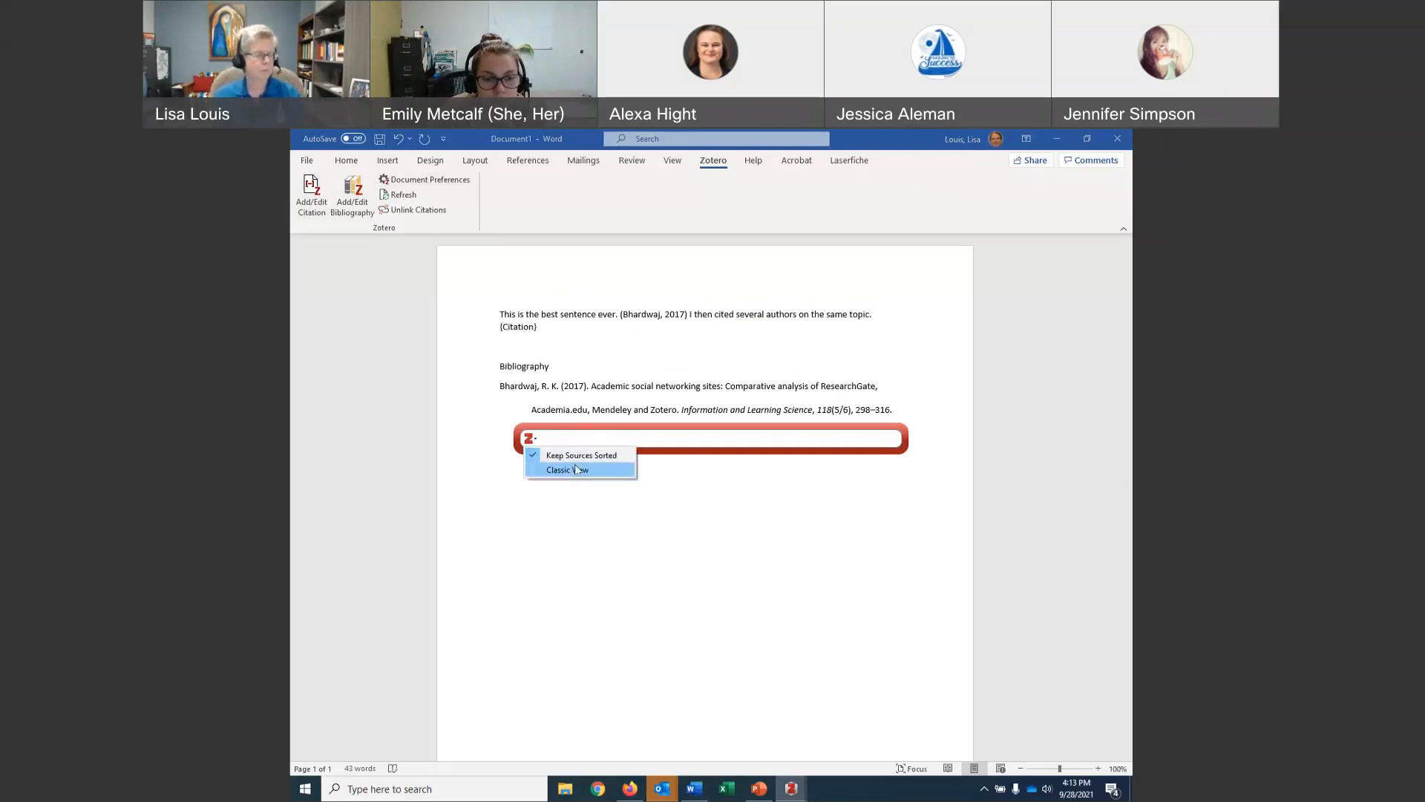
{"action": "left_click", "coordinate": [534, 439]}
{"action": "left_click", "coordinate": [534, 441]}
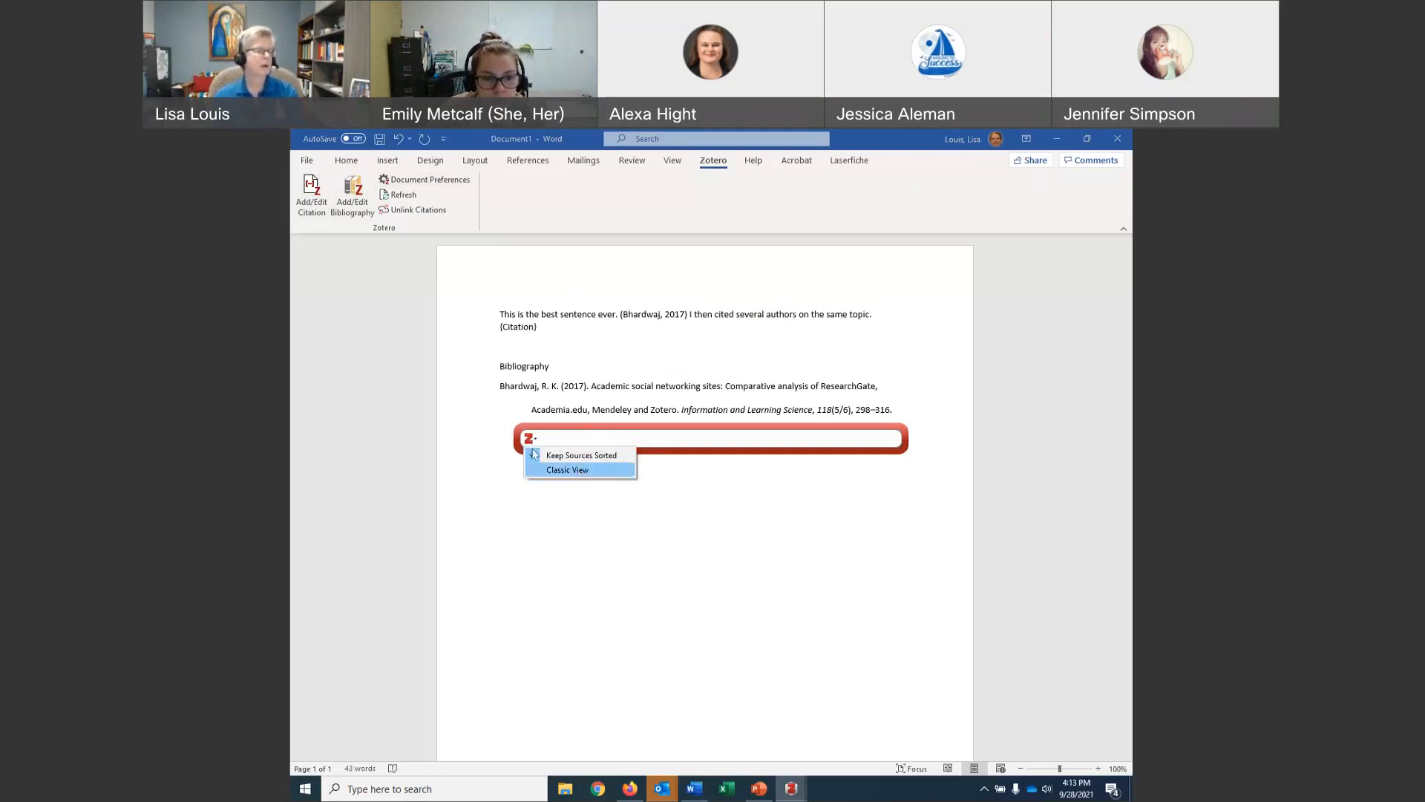
{"action": "left_click", "coordinate": [568, 470]}
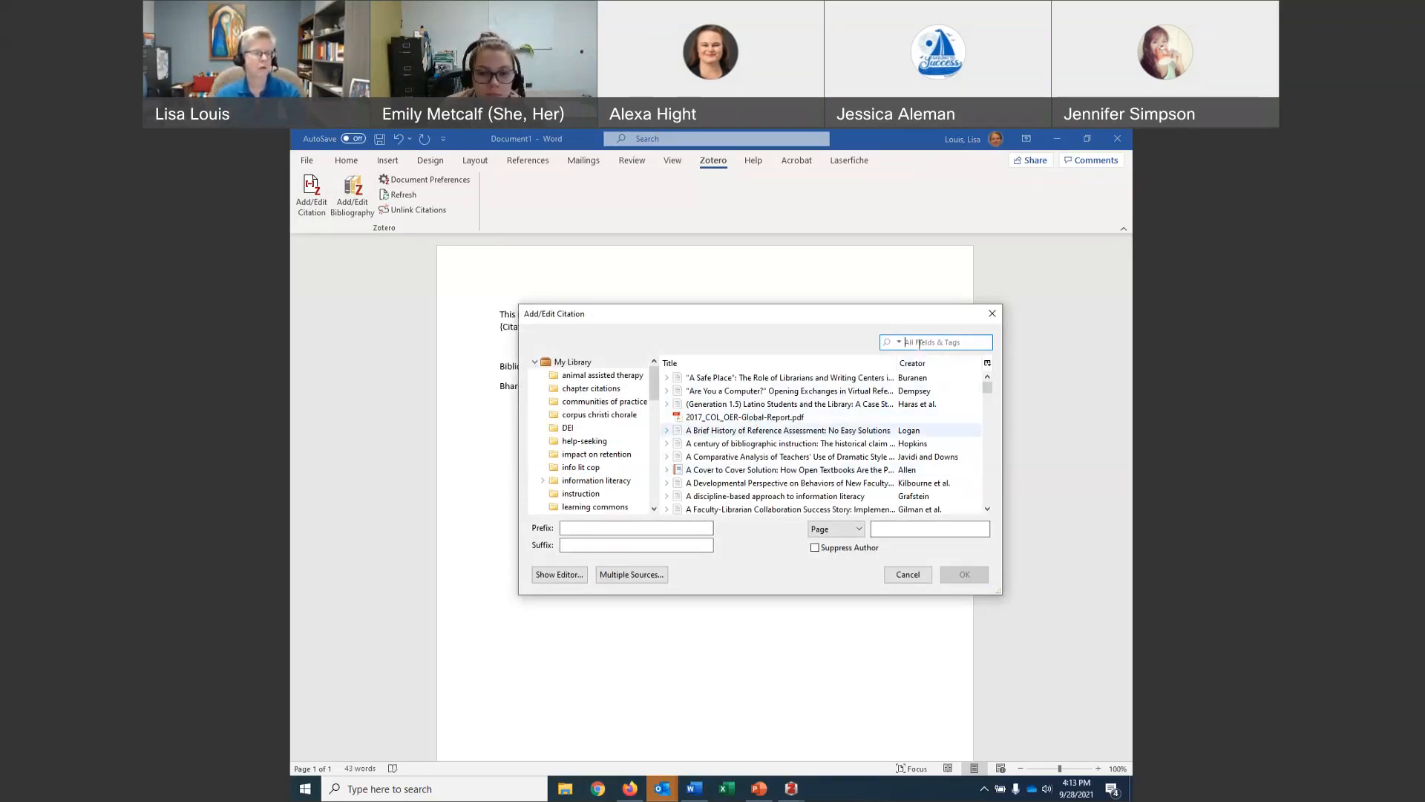
Search for "zotero" and insert one multiple-source citation combining the "Evaluating Zotero, SHERPA/RoMEO", "Keeping them enrolled" and "The Impact of Open Educational Resources" articles.
{"action": "type", "text": "zotero"}
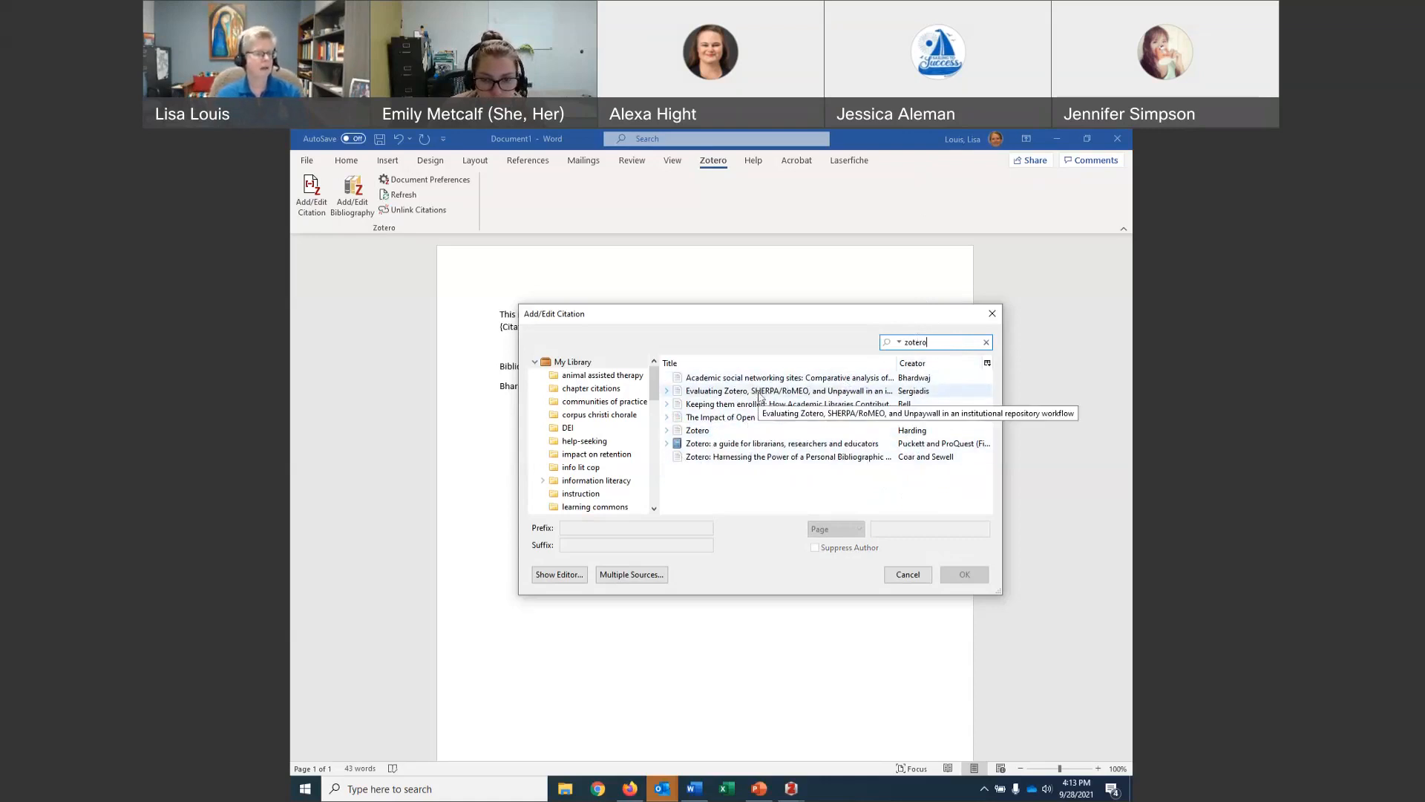
{"action": "left_click", "coordinate": [632, 574]}
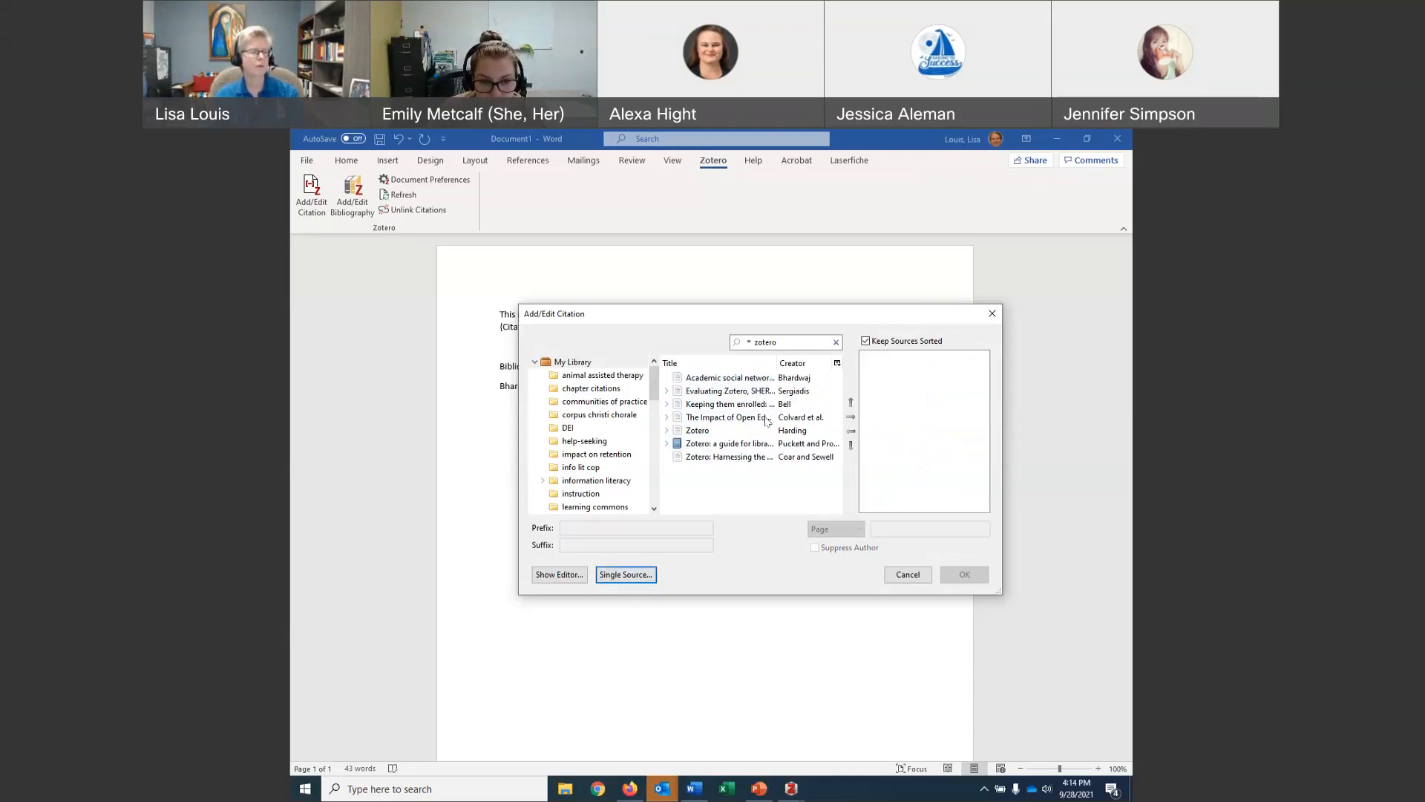
{"action": "double_click", "coordinate": [739, 391]}
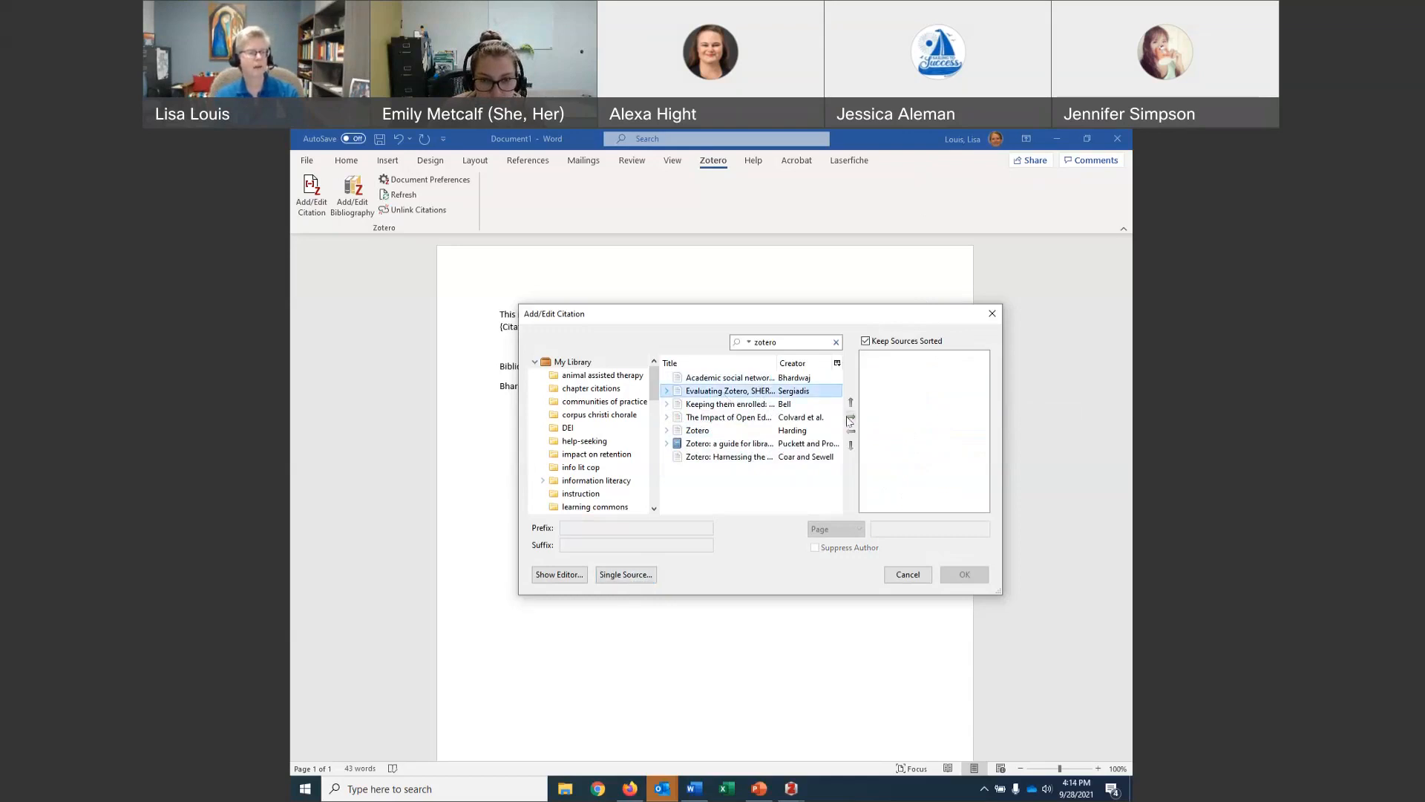
{"action": "double_click", "coordinate": [731, 404]}
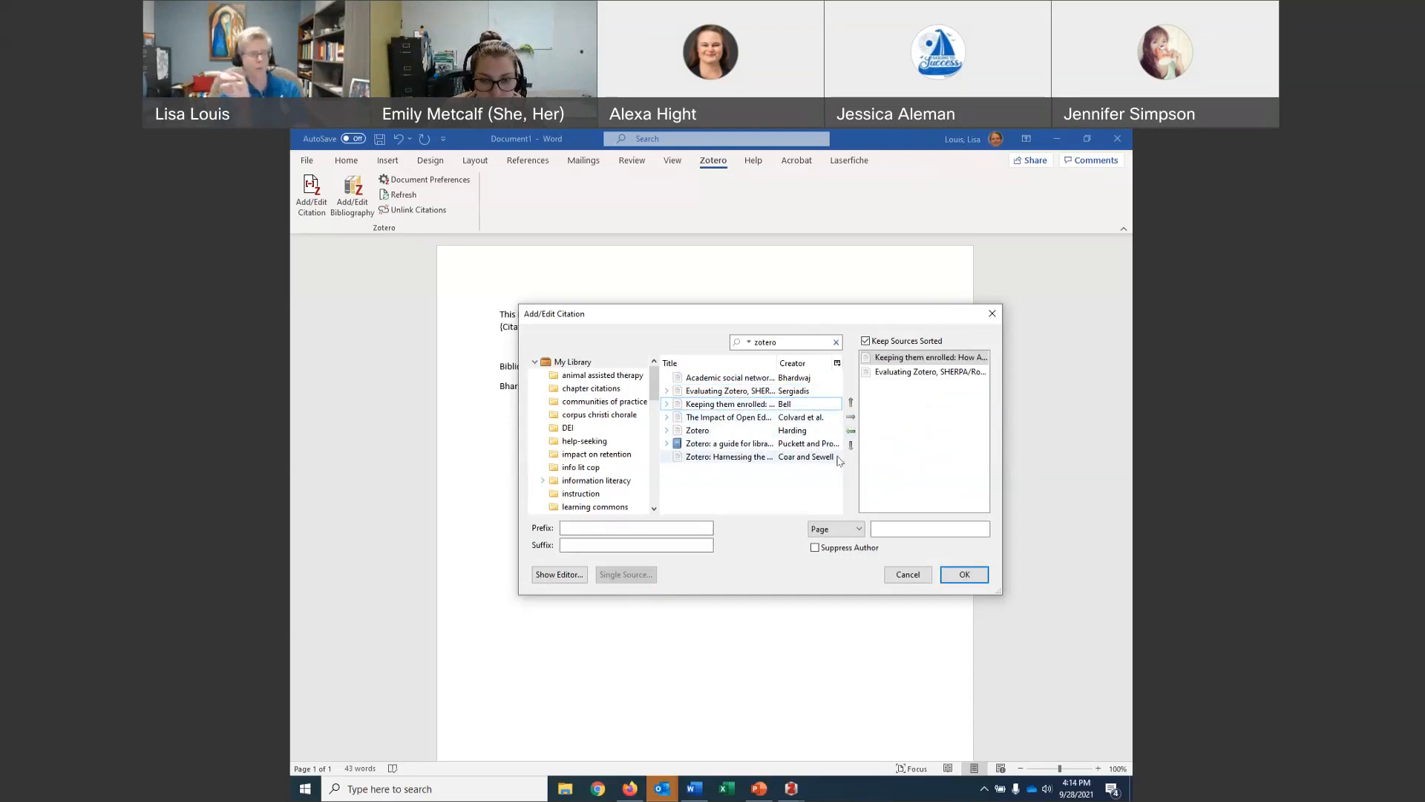
{"action": "left_click", "coordinate": [732, 417]}
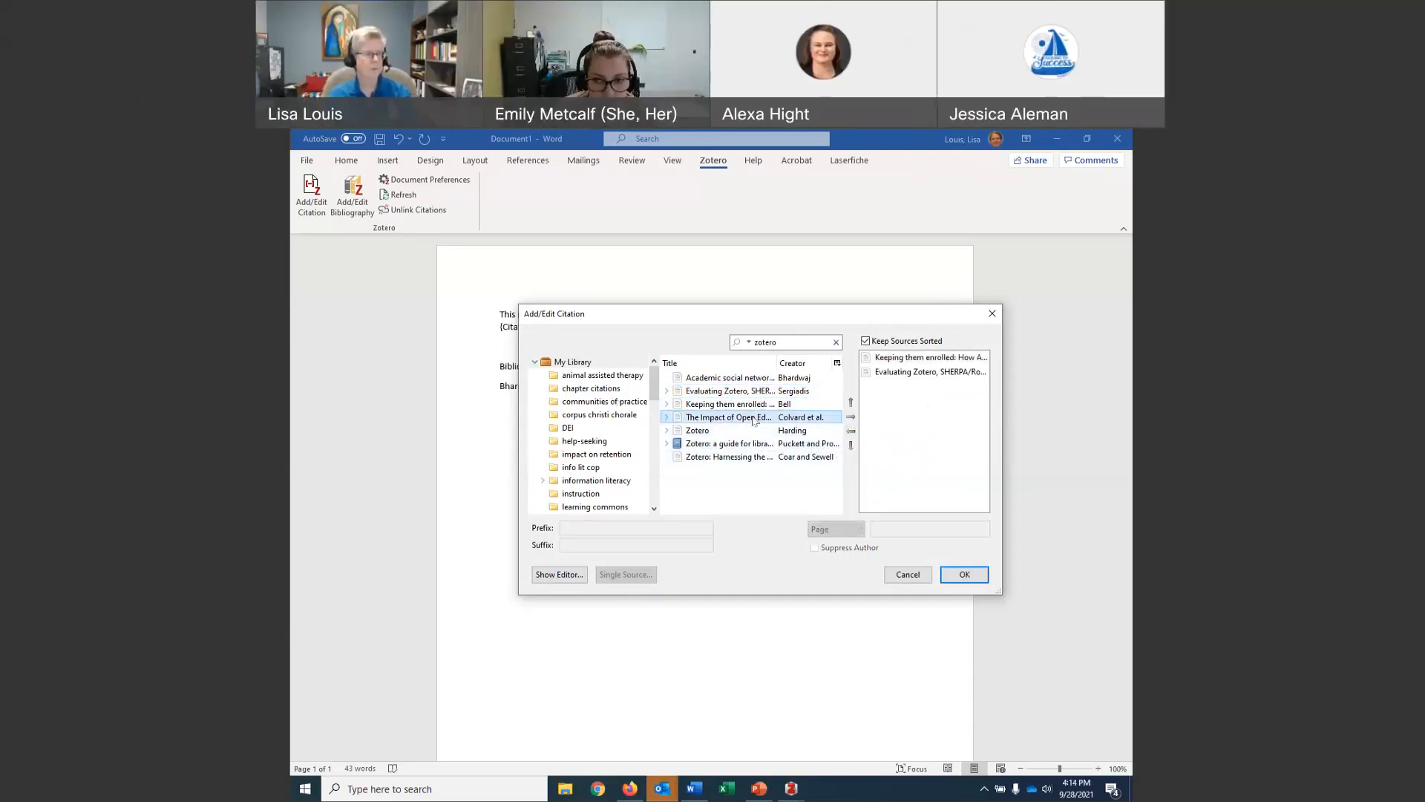
{"action": "left_click", "coordinate": [851, 419]}
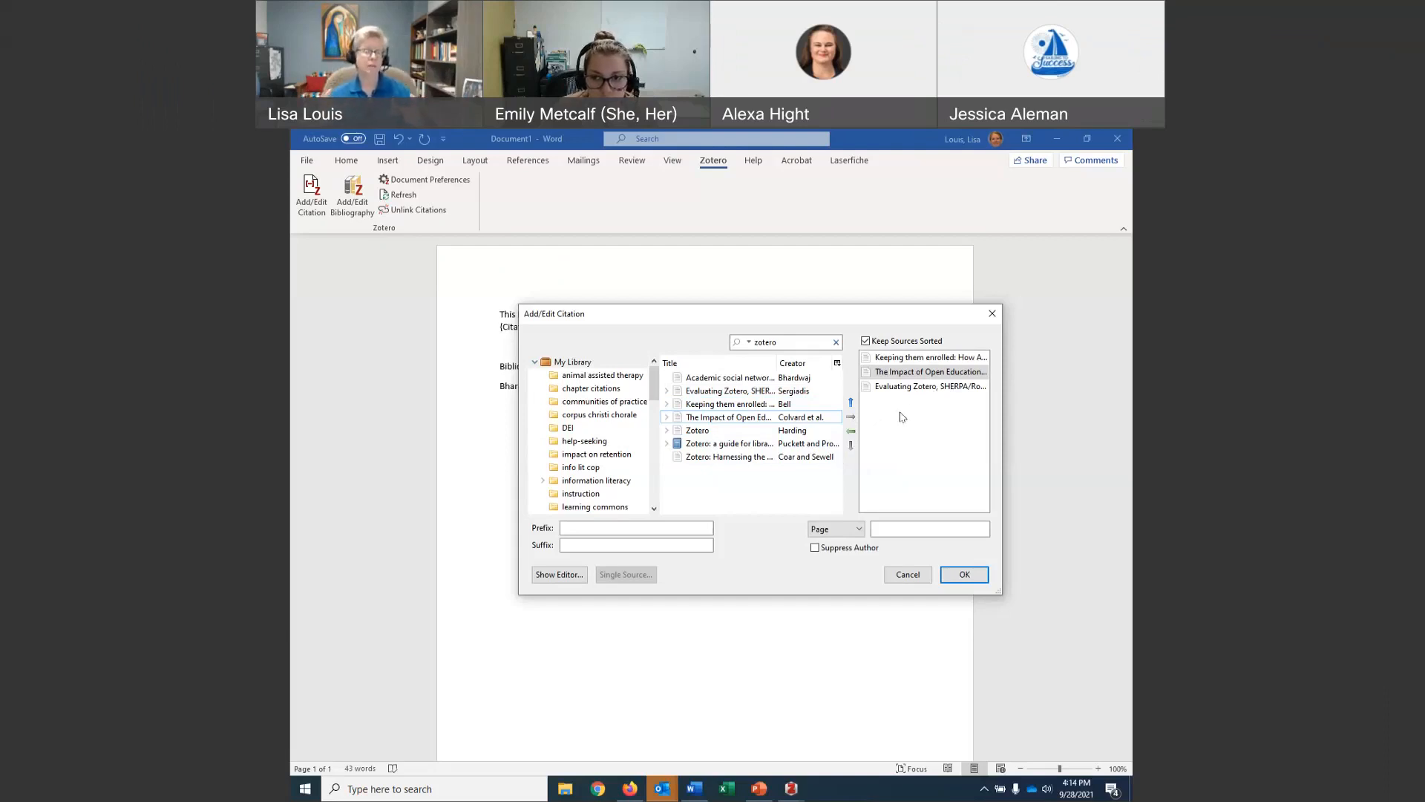
{"action": "left_click", "coordinate": [964, 575]}
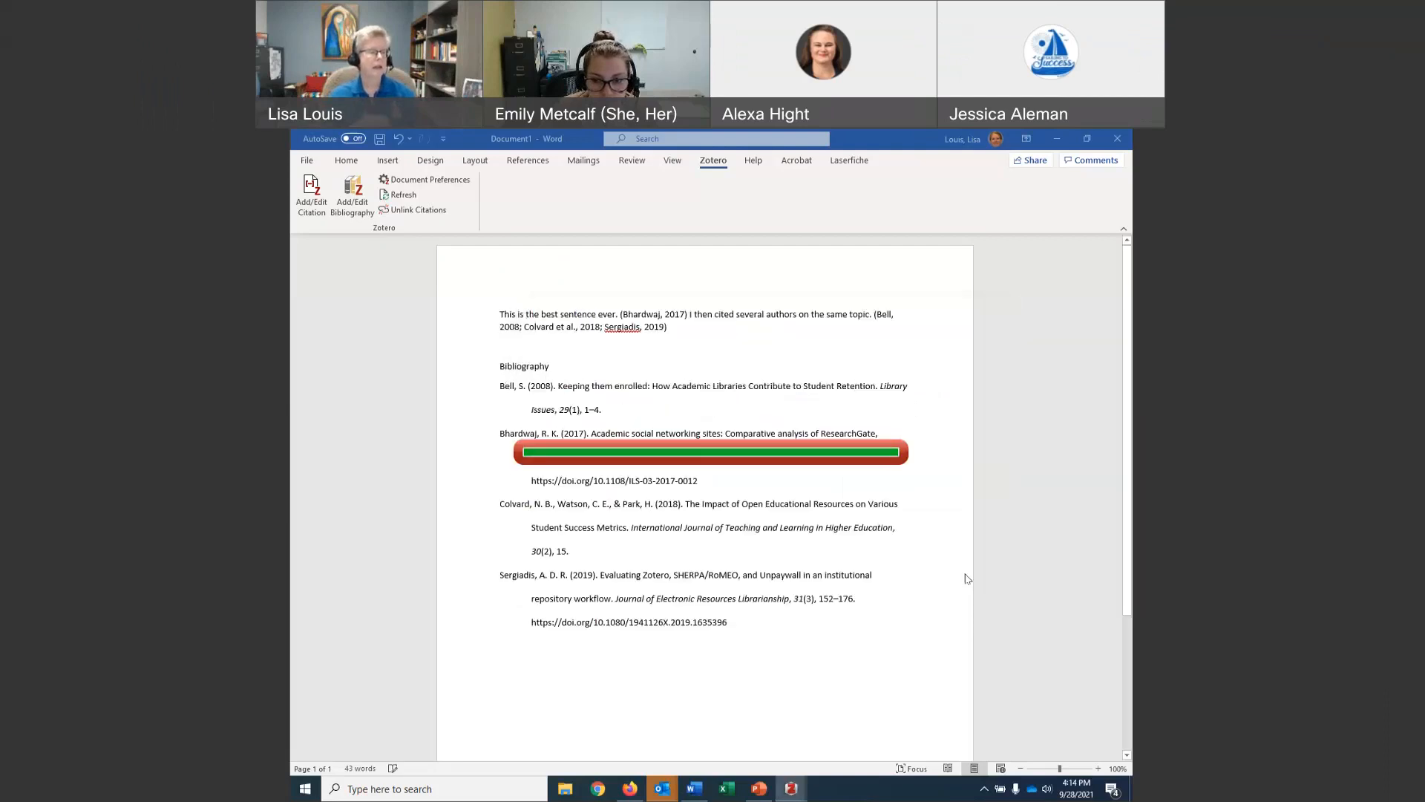